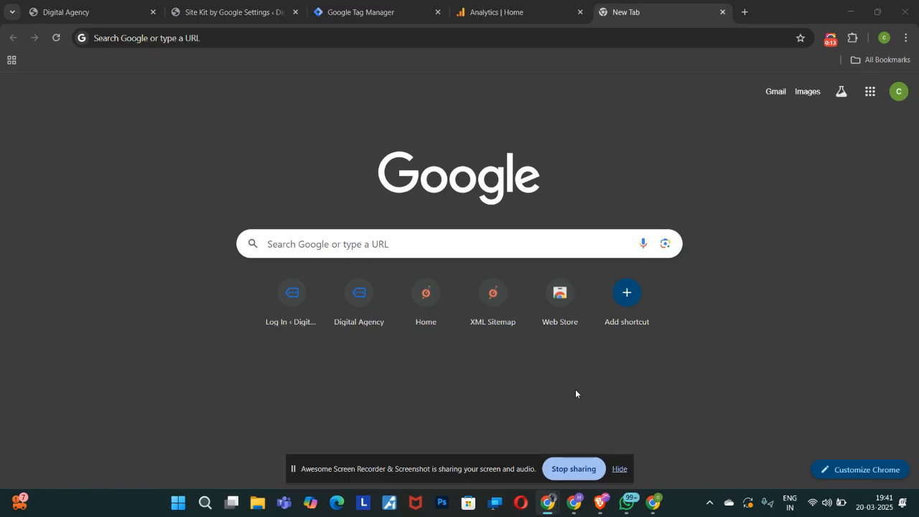
# Open the Site Kit settings in the WordPress admin and check the connected services and the Plugins entry in the admin navigation.
pyautogui.click(233, 3)
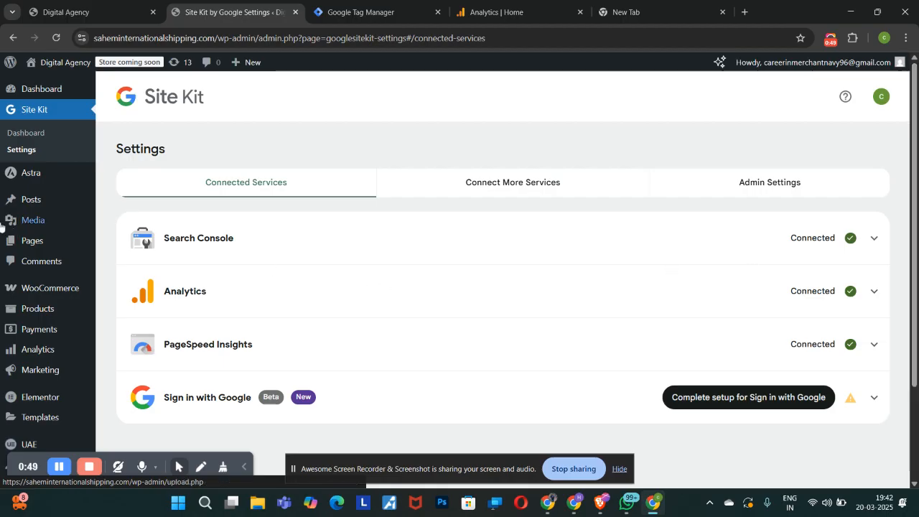
pyautogui.scroll(-2, 29, 363)
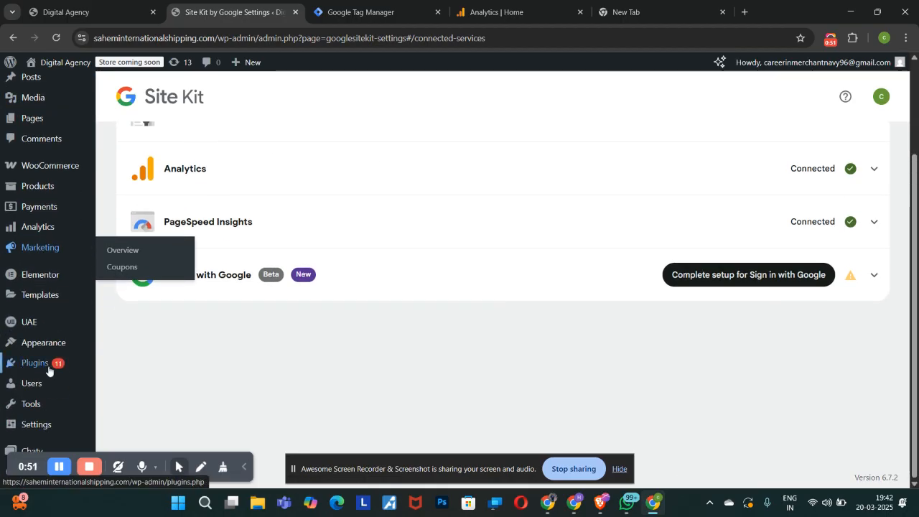
pyautogui.moveTo(91, 365)
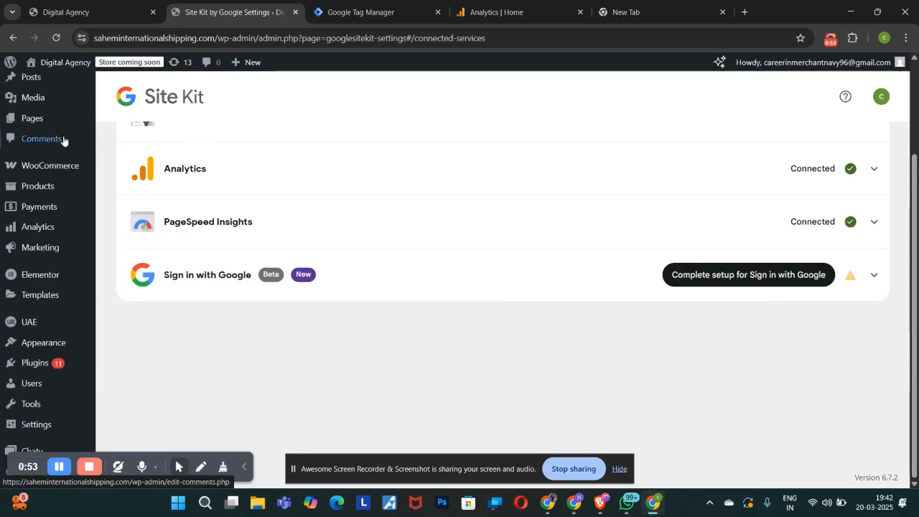
pyautogui.scroll(2, 53, 143)
pyautogui.moveTo(6, 188)
pyautogui.scroll(1, 6, 188)
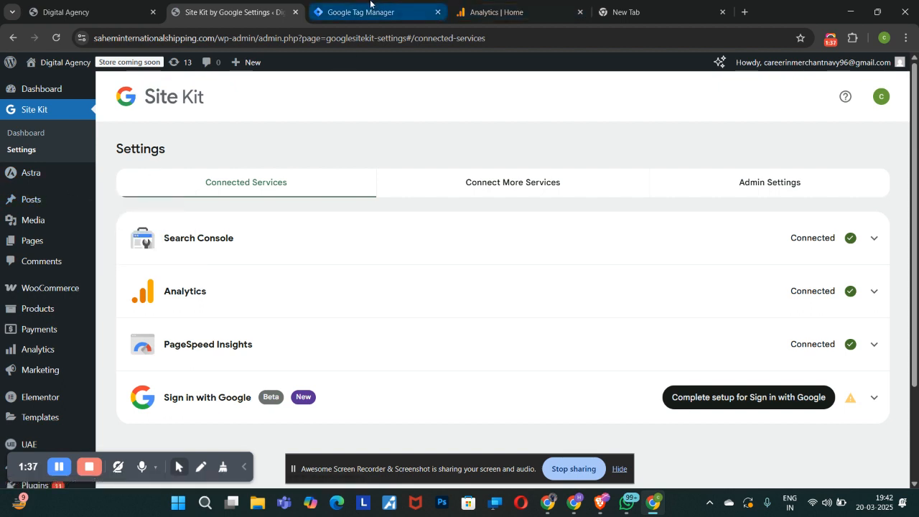
# Switch to Google Analytics and survey the summary and suggested cards on its Home page.
pyautogui.click(510, 8)
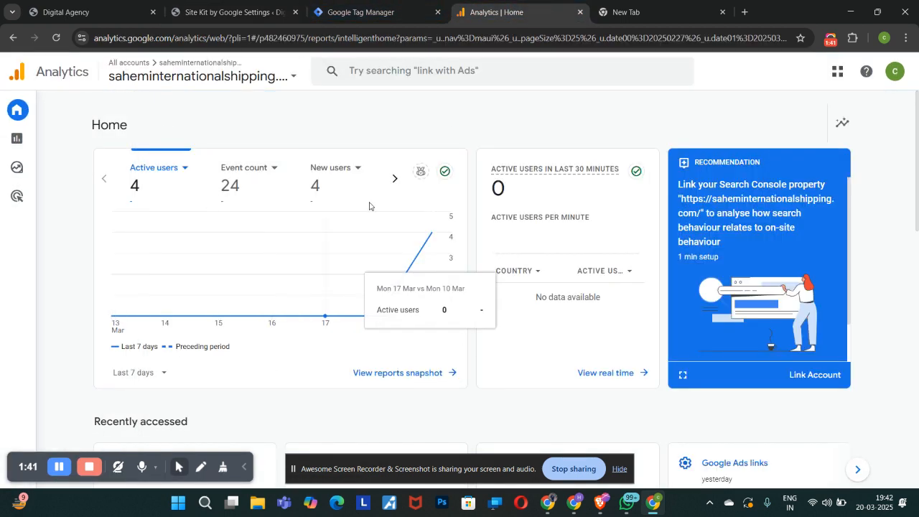
pyautogui.click(30, 113)
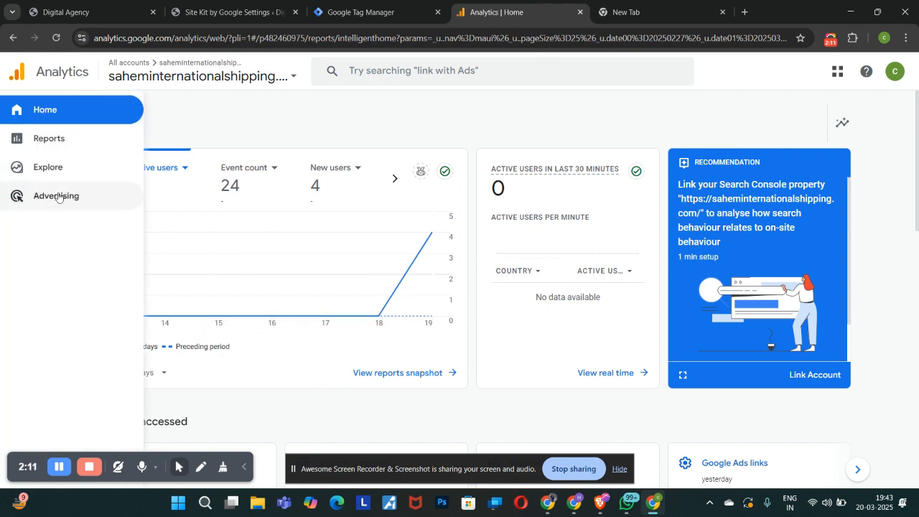
pyautogui.scroll(-1, 654, 361)
pyautogui.scroll(-5, 653, 360)
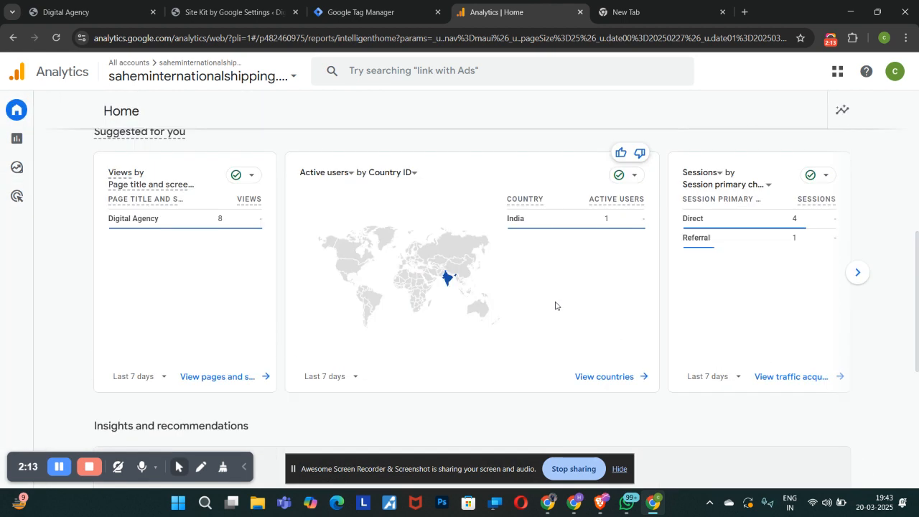
pyautogui.scroll(3, 281, 249)
pyautogui.scroll(-3, 197, 282)
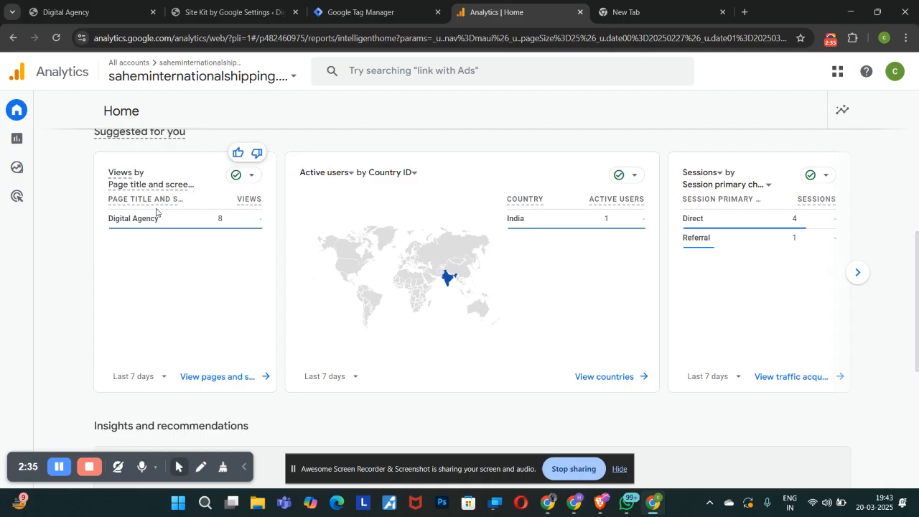
# Examine the suggested cards for views by page title and active users by country, including the details for Digital Agency and India.
pyautogui.moveTo(137, 225)
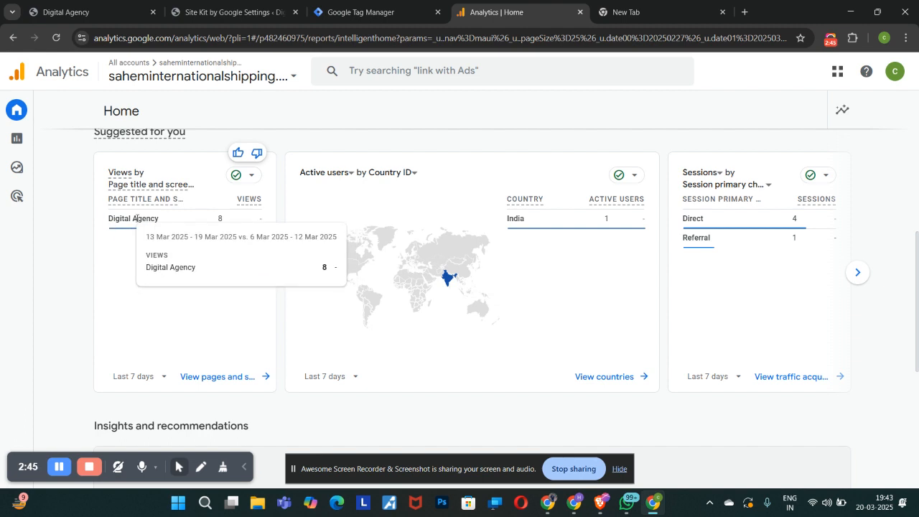
pyautogui.moveTo(139, 264)
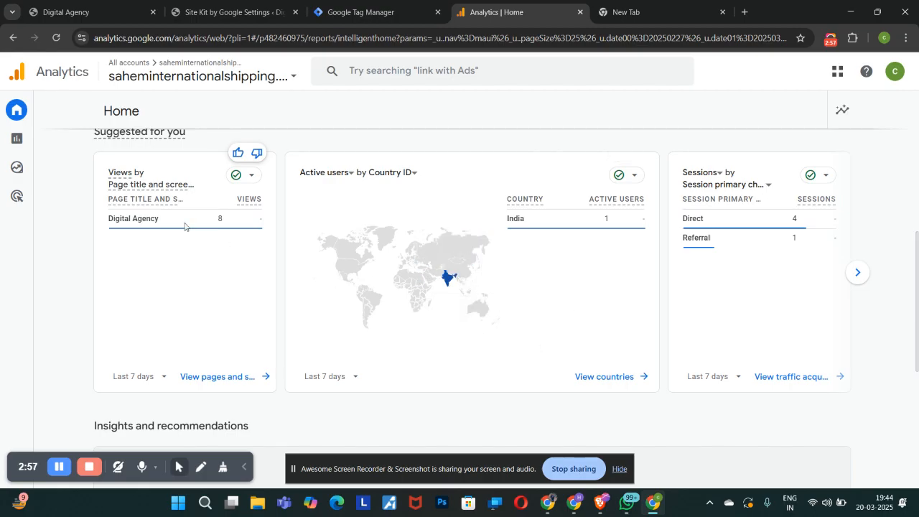
pyautogui.moveTo(224, 224)
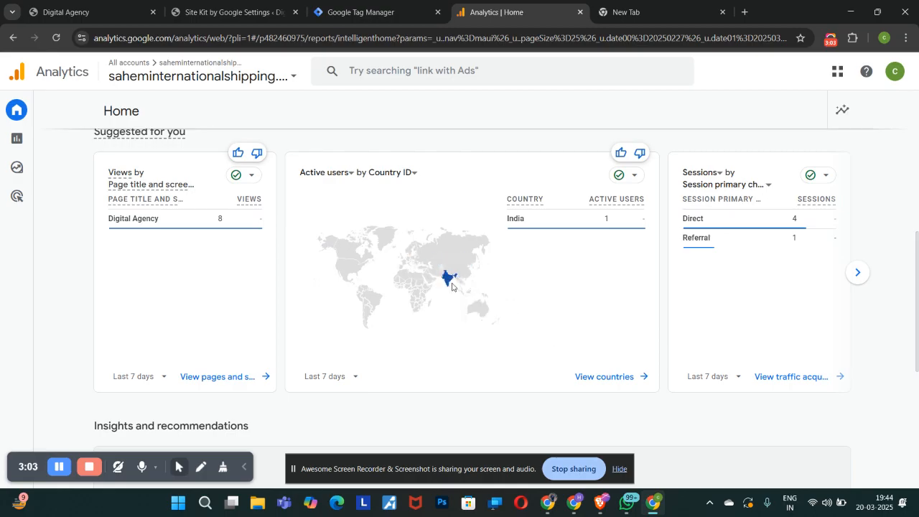
pyautogui.scroll(3, 448, 305)
pyautogui.scroll(-3, 450, 308)
pyautogui.moveTo(445, 279)
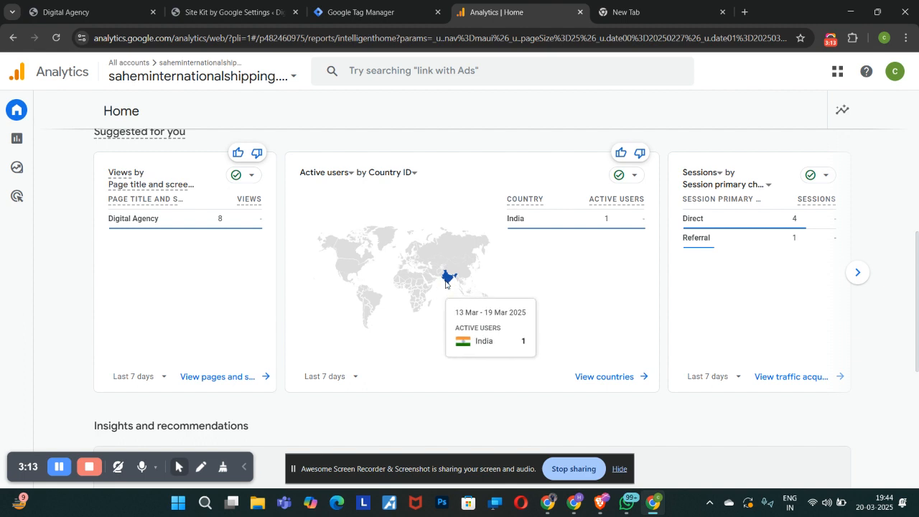
# Review the Insights and recommendations section and return to the active users overview of the Analytics Home page.
pyautogui.scroll(-3, 660, 251)
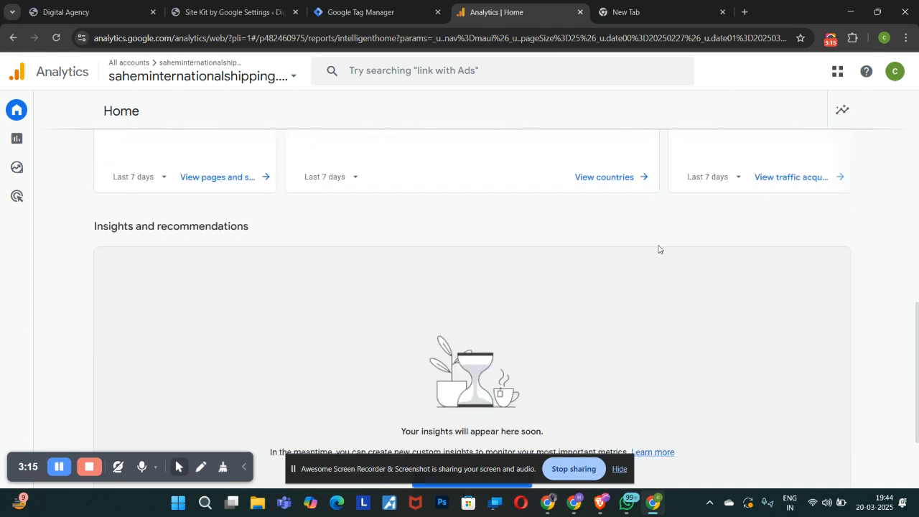
pyautogui.scroll(-2, 545, 266)
pyautogui.scroll(5, 224, 339)
pyautogui.scroll(-3, 223, 338)
pyautogui.scroll(6, 179, 316)
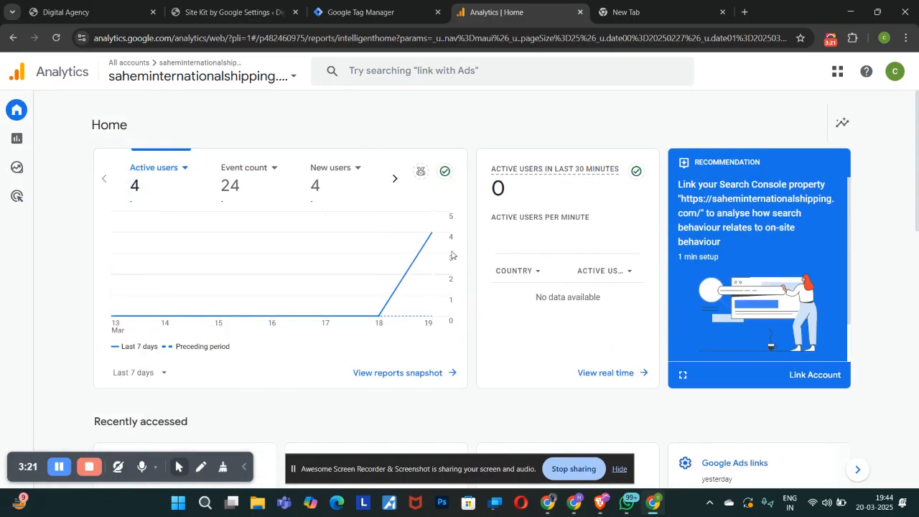
pyautogui.scroll(-3, 373, 273)
pyautogui.scroll(3, 309, 280)
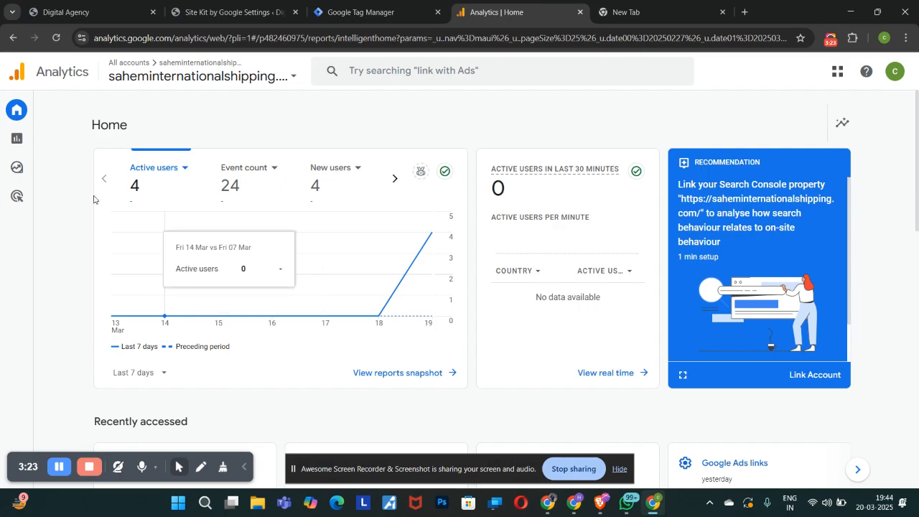
# Open the Realtime overview report and examine its active users, audience, page title and event cards.
pyautogui.click(62, 138)
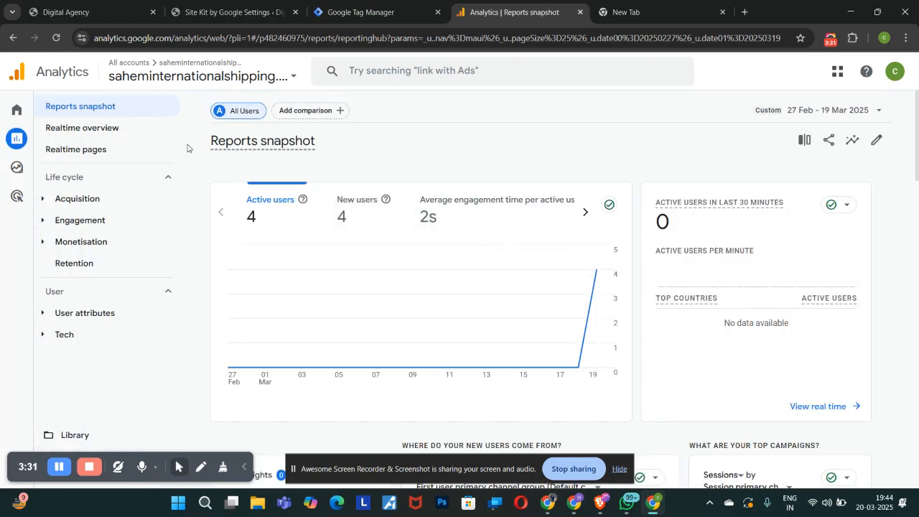
pyautogui.click(90, 133)
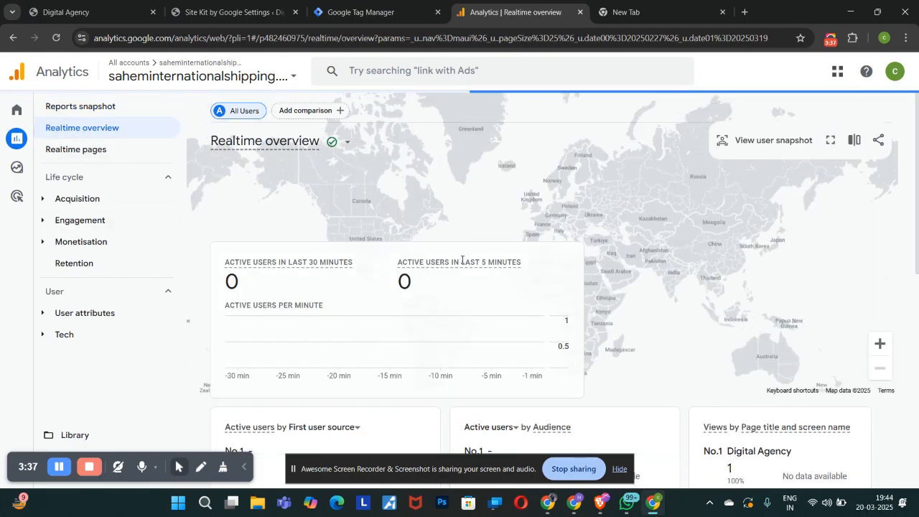
pyautogui.scroll(-3, 522, 304)
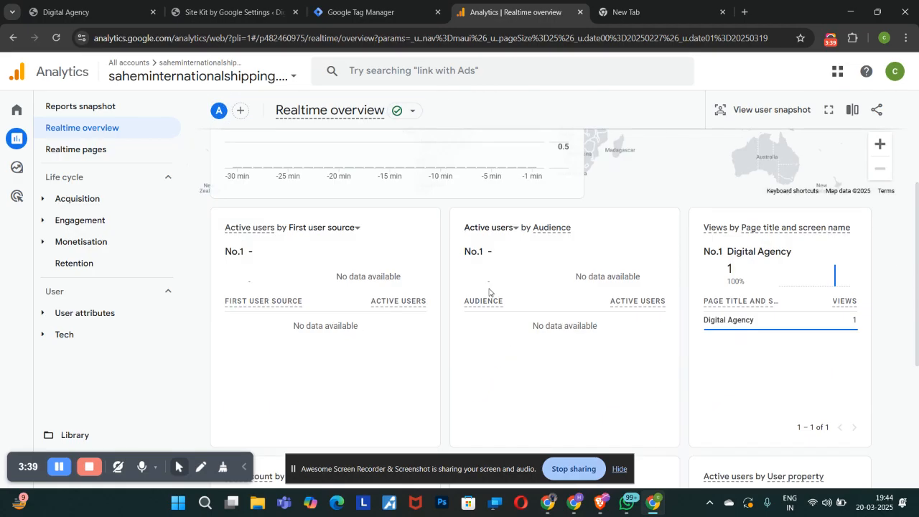
pyautogui.scroll(-3, 473, 300)
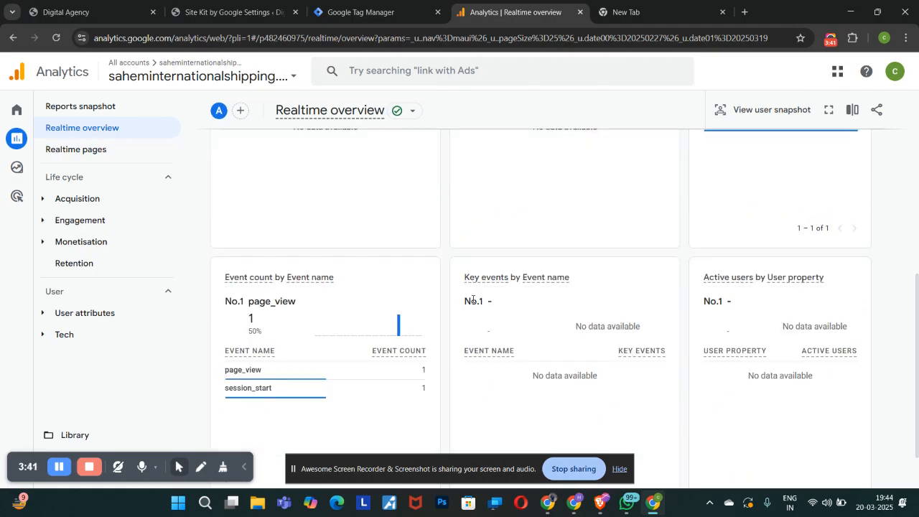
pyautogui.scroll(6, 457, 310)
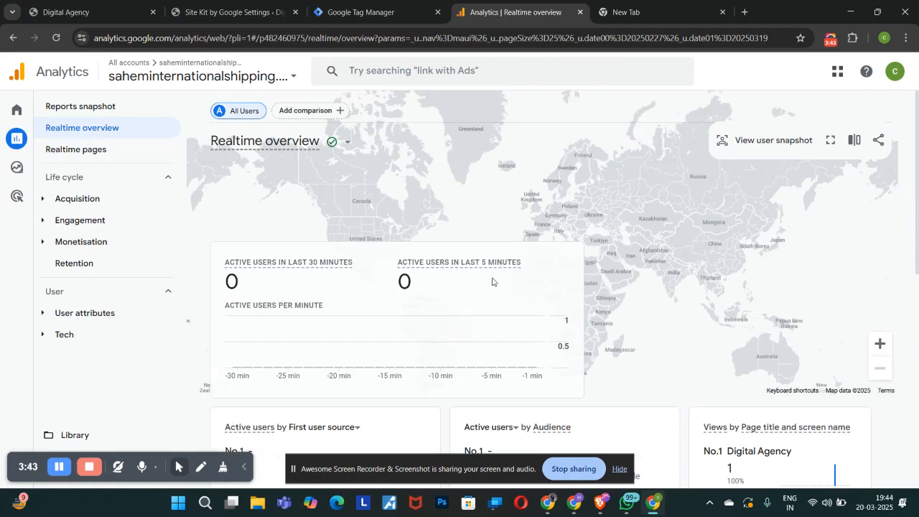
pyautogui.scroll(-3, 477, 285)
pyautogui.scroll(-3, 474, 276)
pyautogui.scroll(6, 474, 276)
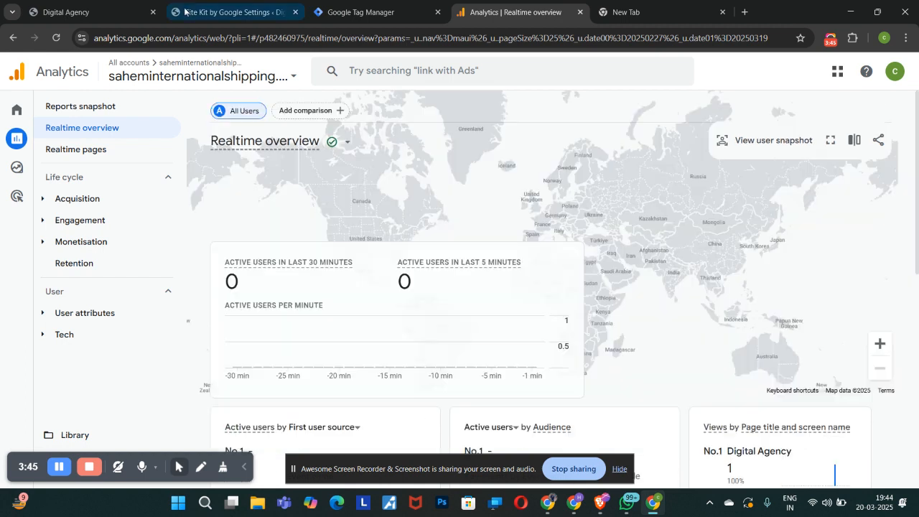
# Reload the Digital Agency website to generate a visit, and refresh the Realtime overview report in Analytics.
pyautogui.click(41, 3)
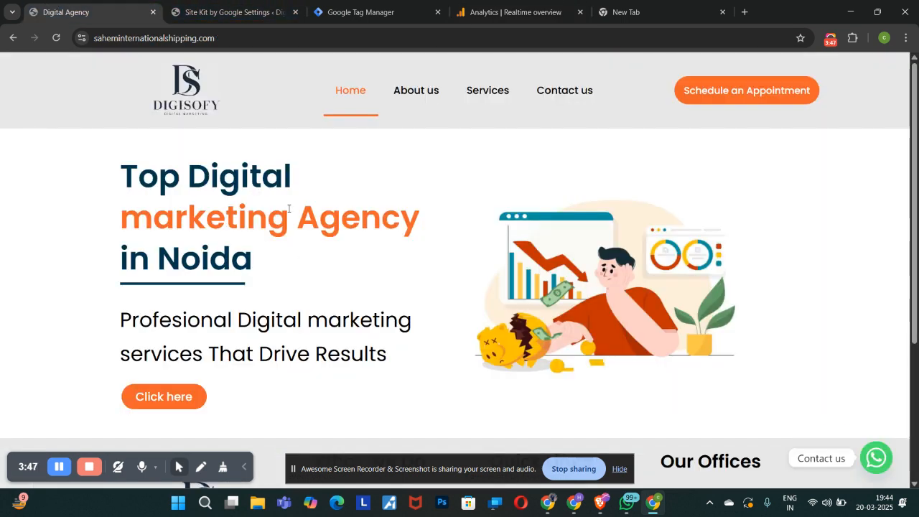
pyautogui.click(56, 37)
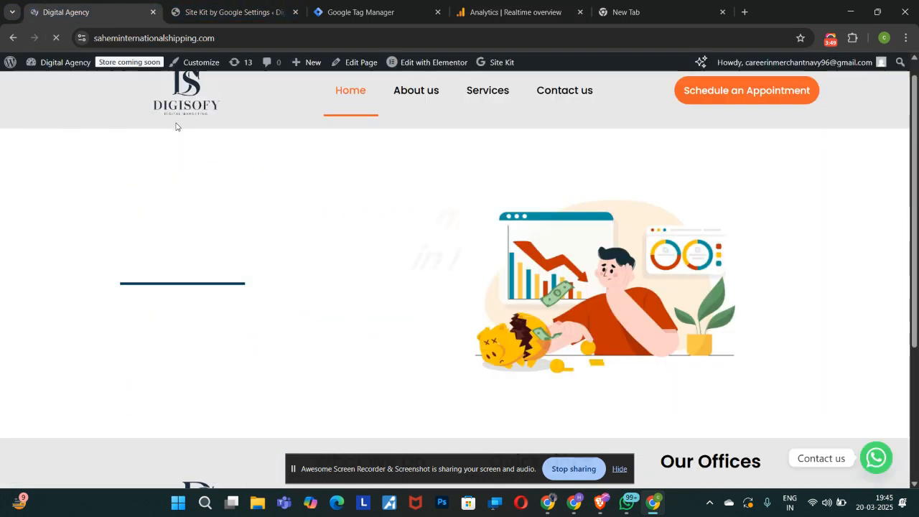
pyautogui.click(481, 2)
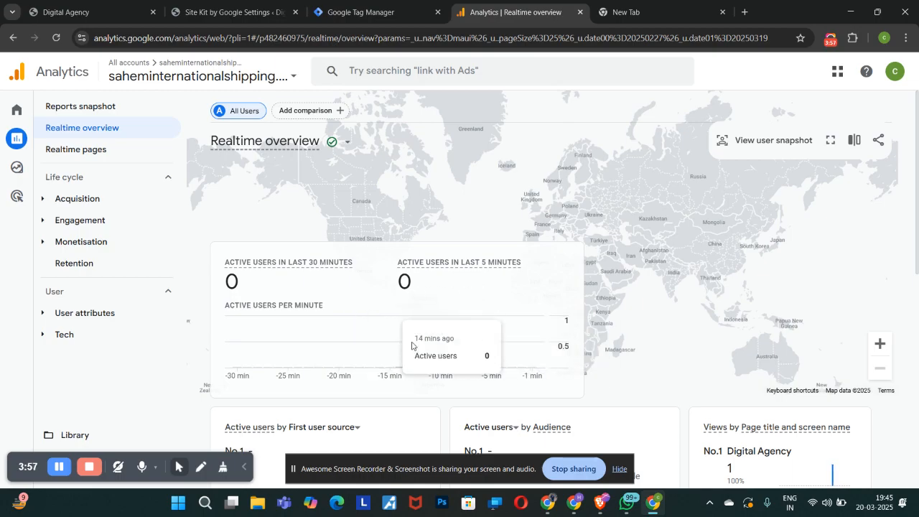
pyautogui.click(56, 37)
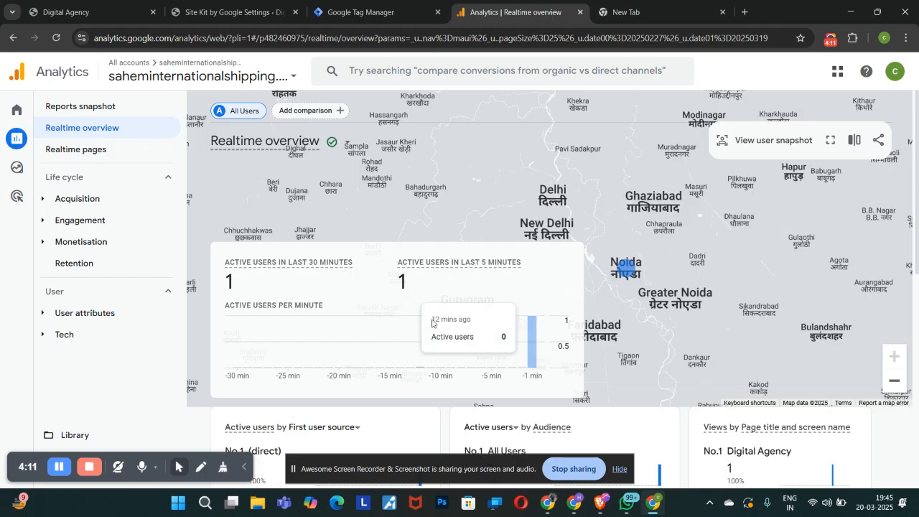
pyautogui.scroll(-3, 503, 305)
pyautogui.scroll(3, 478, 299)
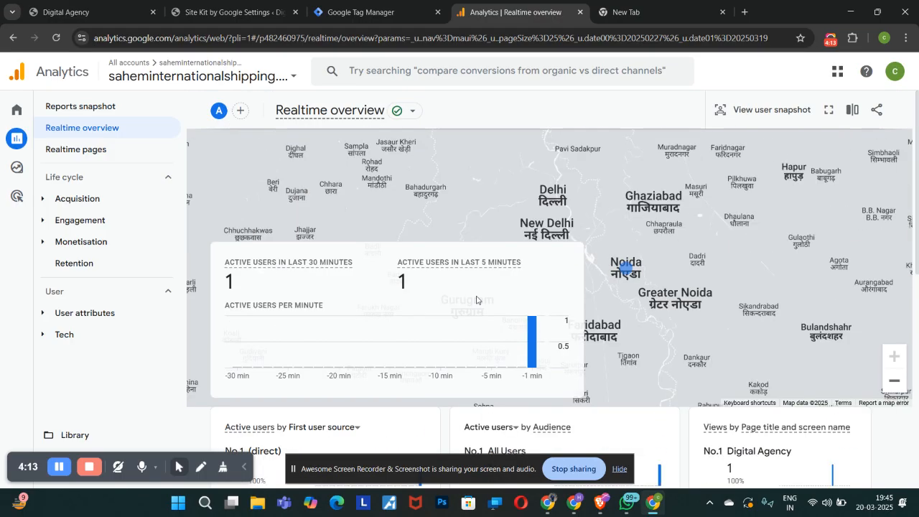
# Revisit the Digital Agency website and recheck the active-user cards in the Realtime overview report.
pyautogui.click(51, 5)
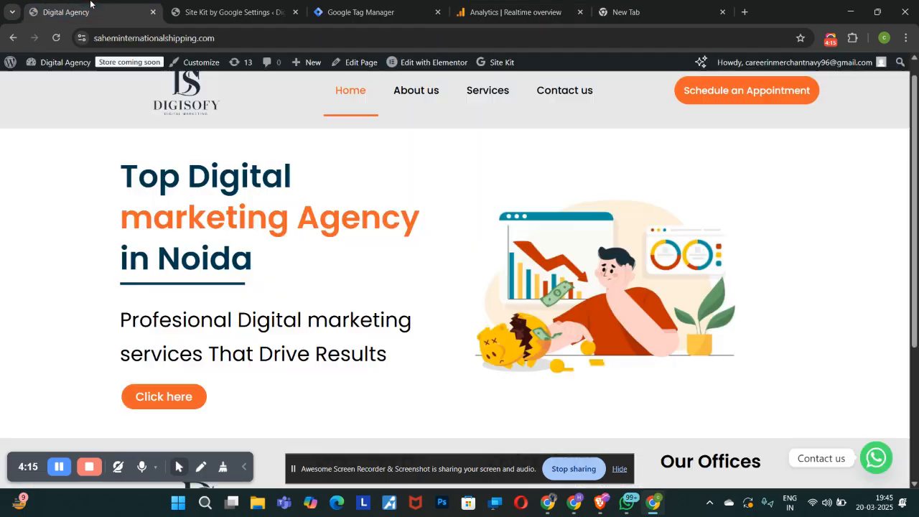
pyautogui.click(474, 5)
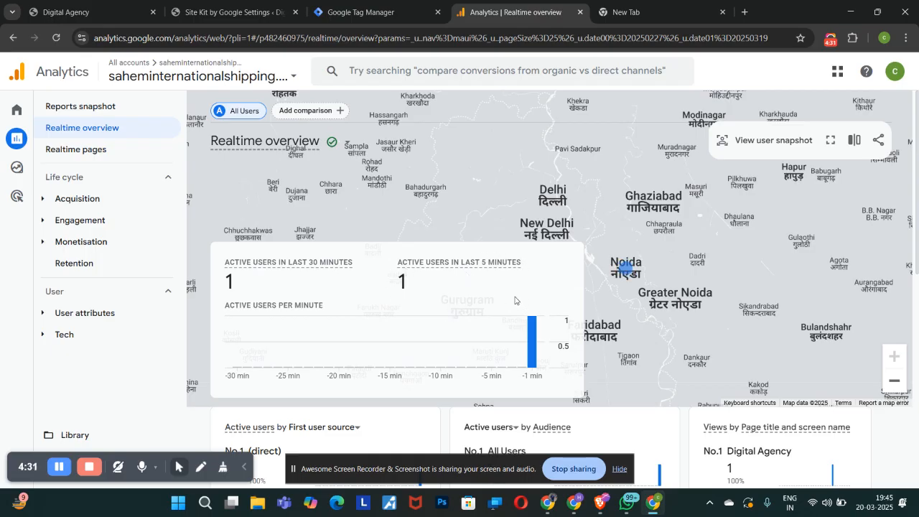
pyautogui.scroll(-5, 506, 302)
pyautogui.scroll(5, 474, 303)
pyautogui.scroll(-3, 552, 181)
pyautogui.scroll(3, 578, 193)
# Inspect the active user's location on the realtime map, from the wider region around India down to the New Delhi area.
pyautogui.click(894, 381)
pyautogui.click(894, 382)
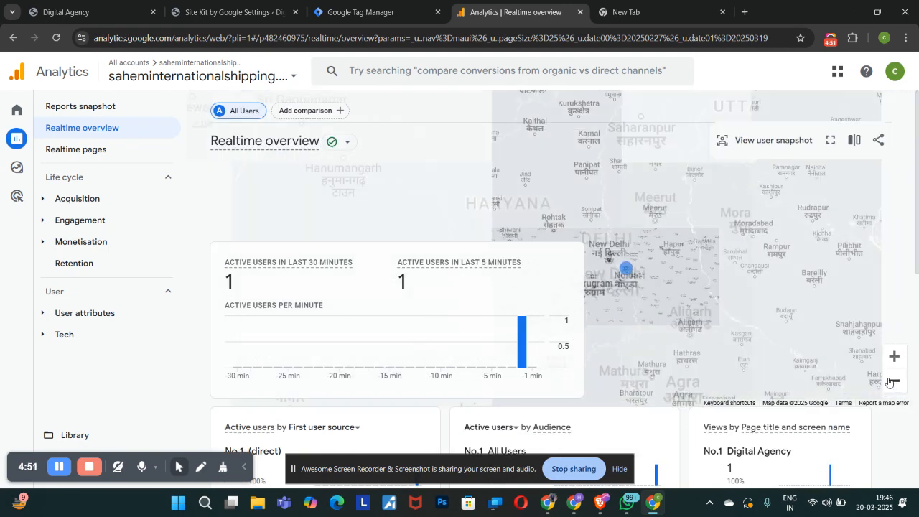
pyautogui.click(894, 381)
pyautogui.click(893, 382)
pyautogui.click(893, 382)
pyautogui.click(893, 382)
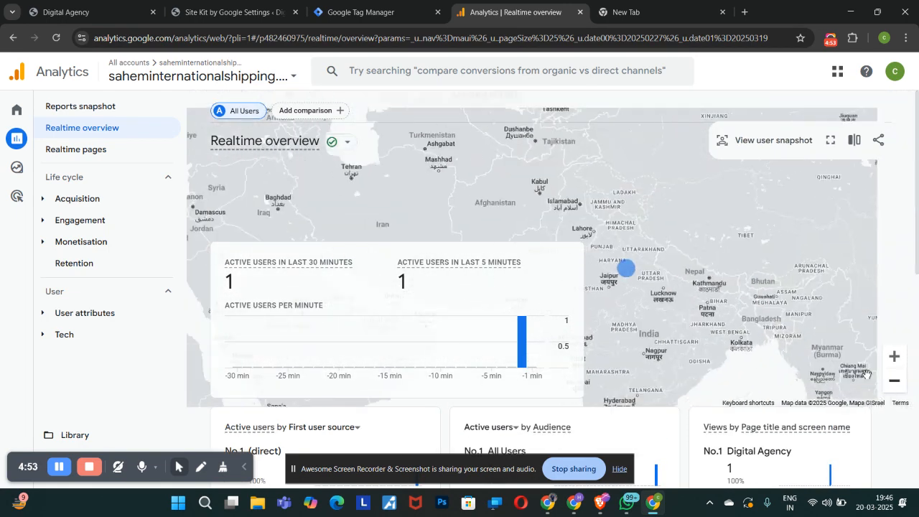
pyautogui.click(894, 382)
pyautogui.moveTo(686, 329); pyautogui.dragTo(733, 296)
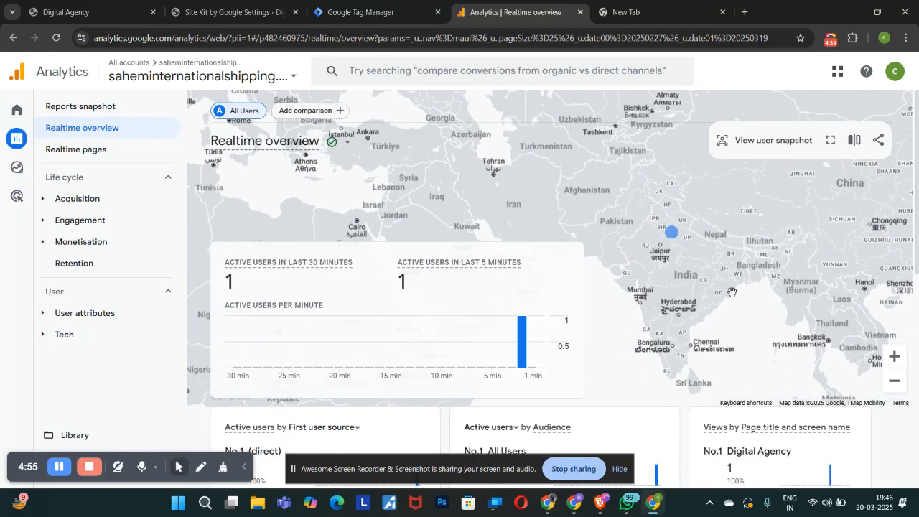
pyautogui.click(894, 356)
pyautogui.click(894, 356)
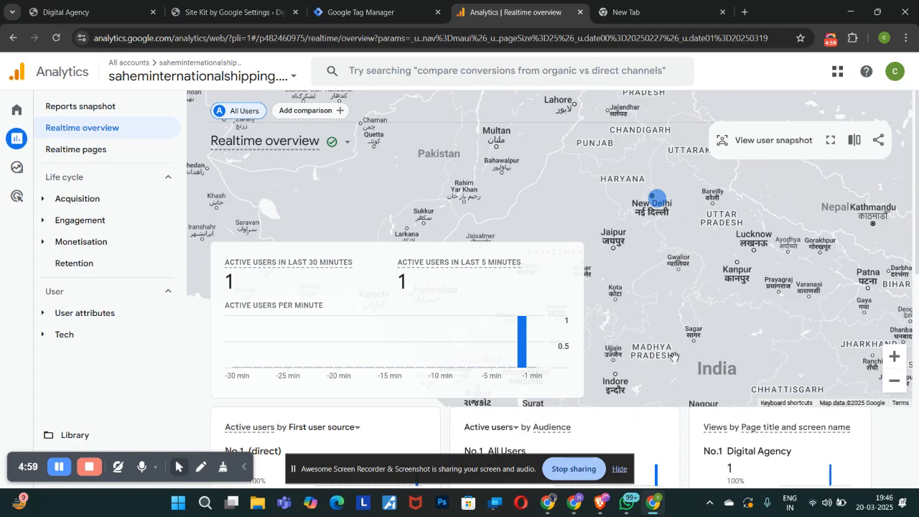
# Examine the realtime cards for first user source, audience, page title and event count by event name.
pyautogui.scroll(-3, 660, 356)
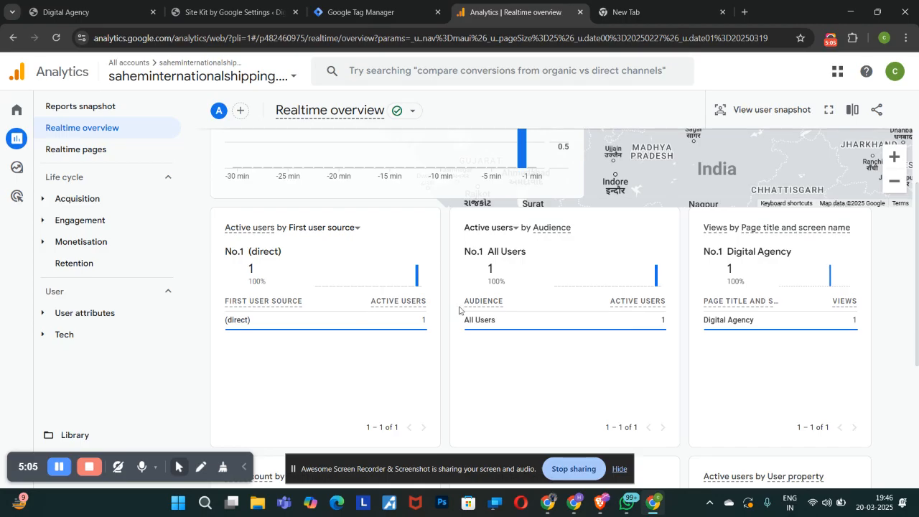
pyautogui.scroll(-3, 512, 307)
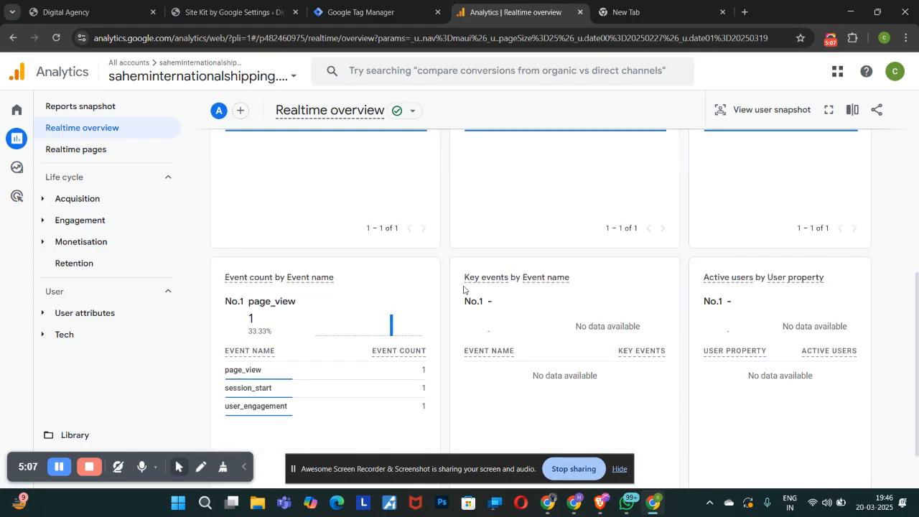
pyautogui.scroll(-1, 274, 316)
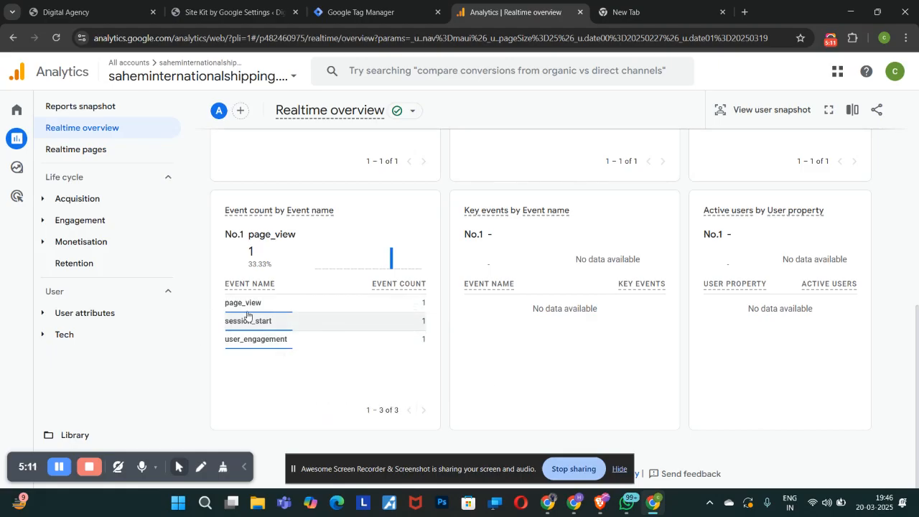
# Review the remaining realtime cards and open the Realtime pages report to check active users and views by page path.
pyautogui.scroll(5, 505, 287)
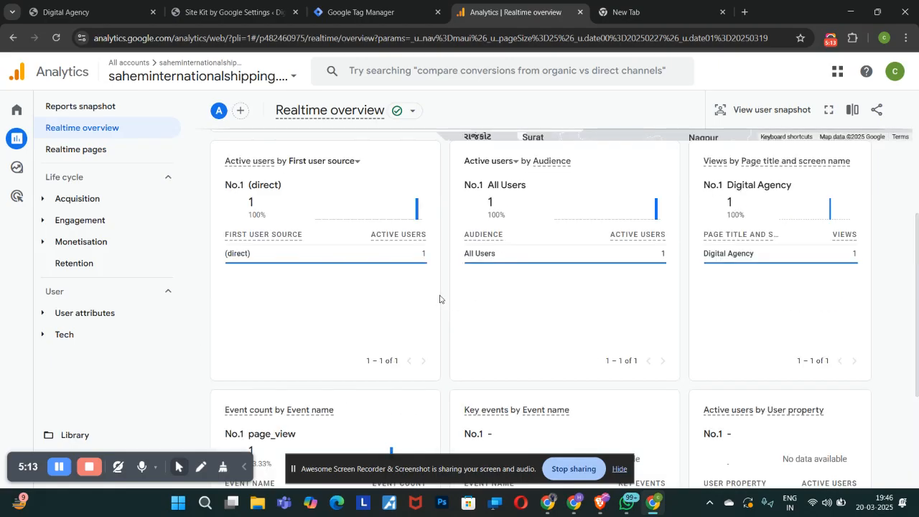
pyautogui.scroll(-3, 274, 313)
pyautogui.click(84, 152)
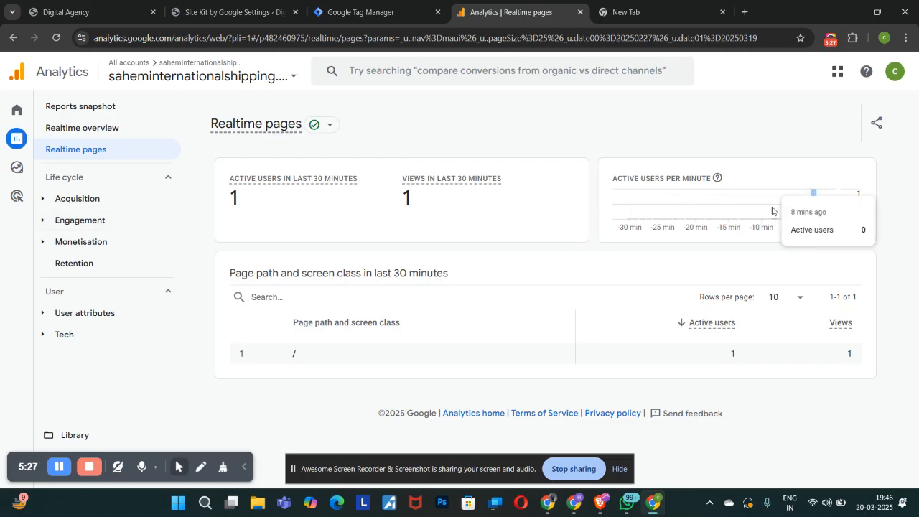
# Open the Acquisition overview report and set its date range to 1 Mar - 20 Mar 2025.
pyautogui.click(89, 200)
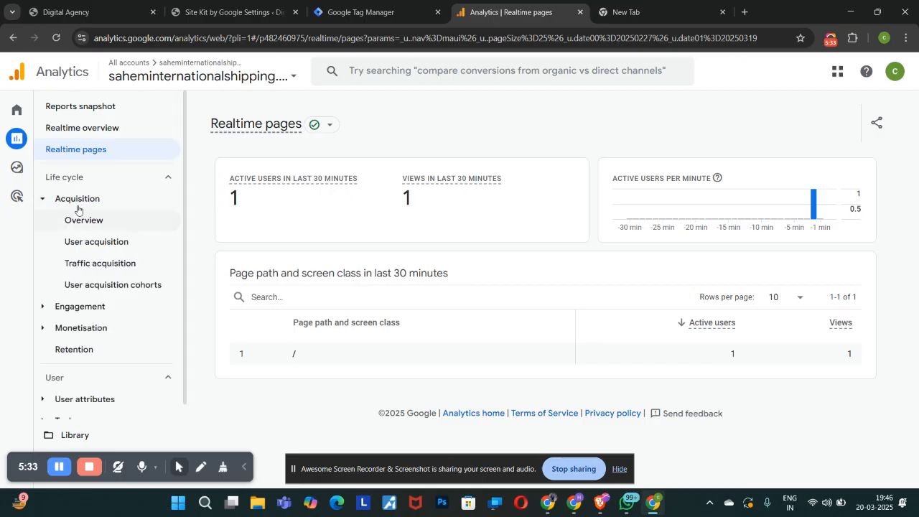
pyautogui.click(106, 221)
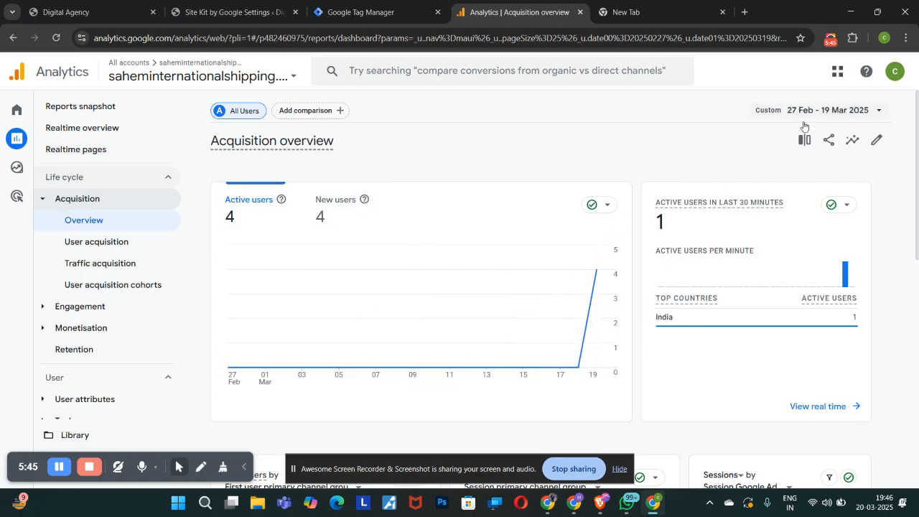
pyautogui.click(857, 110)
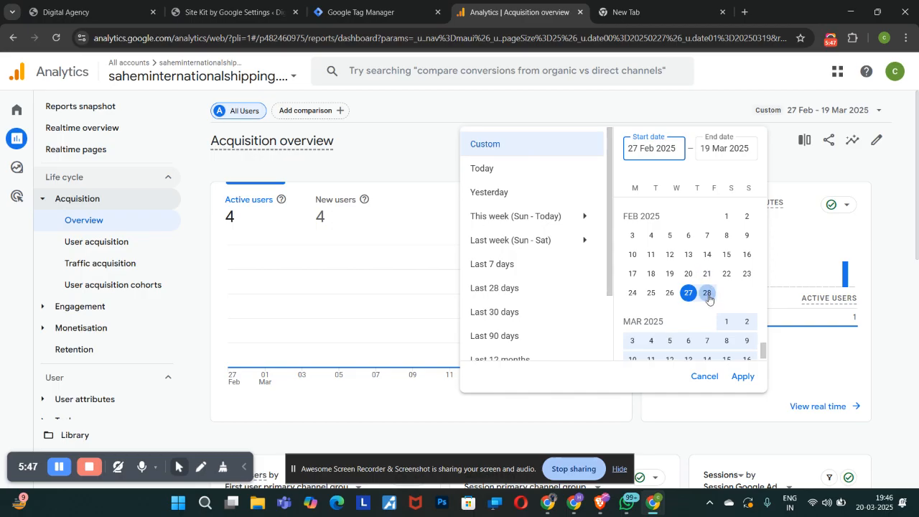
pyautogui.scroll(-3, 742, 287)
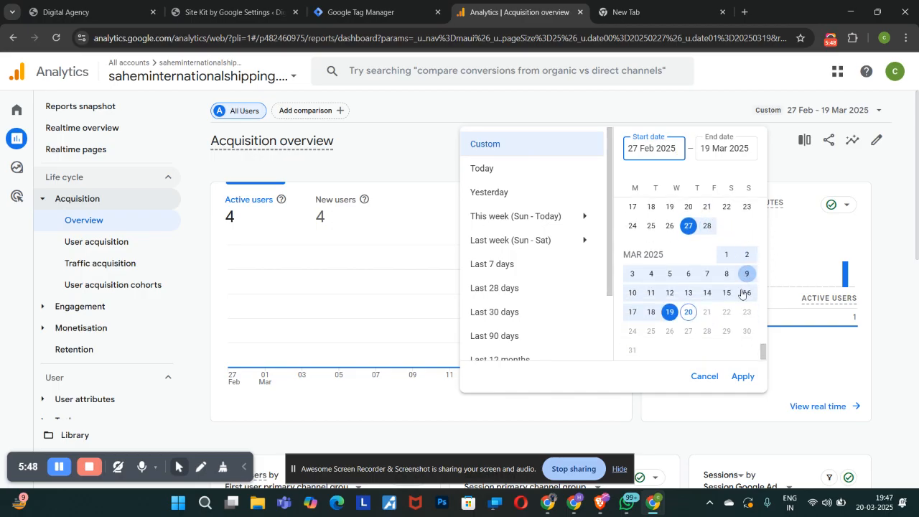
pyautogui.click(687, 311)
pyautogui.click(688, 225)
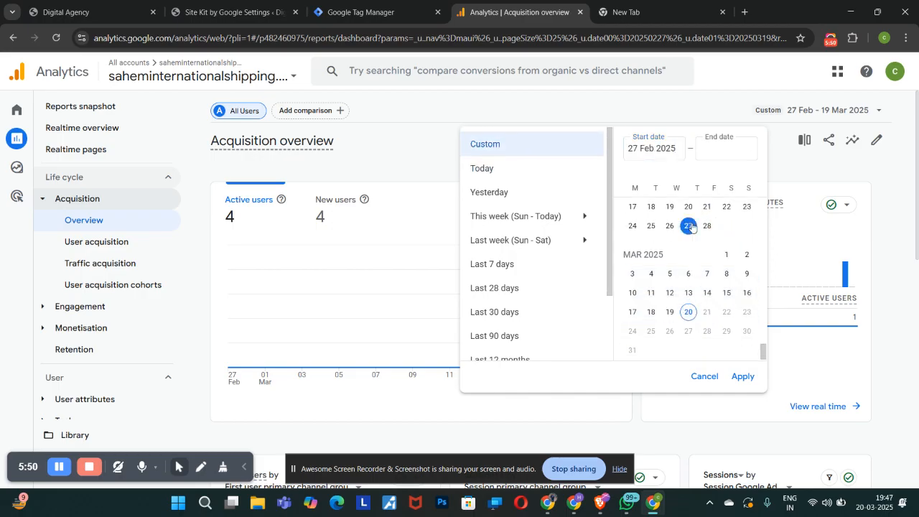
pyautogui.click(688, 314)
pyautogui.click(726, 254)
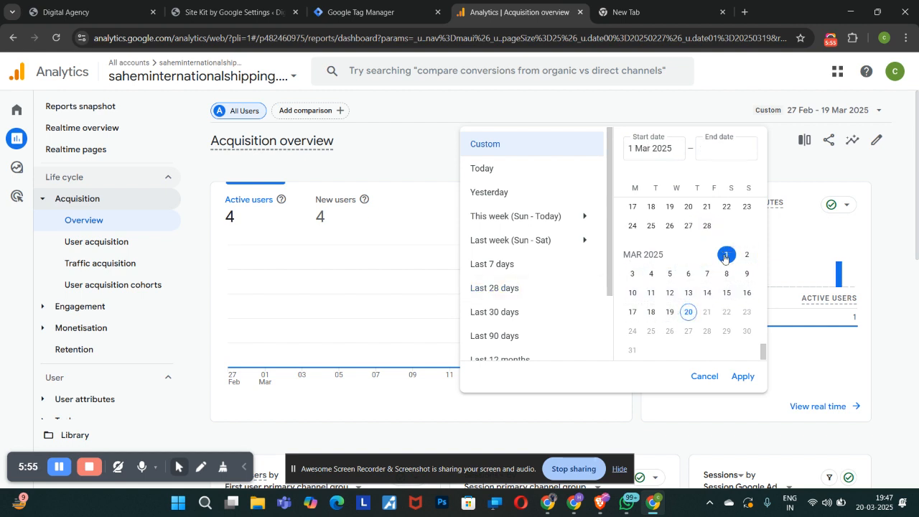
pyautogui.click(688, 311)
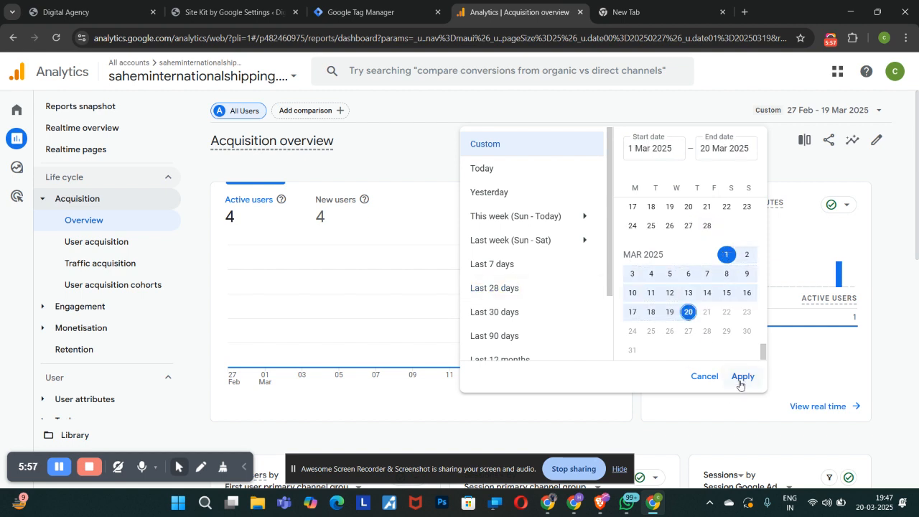
pyautogui.click(742, 377)
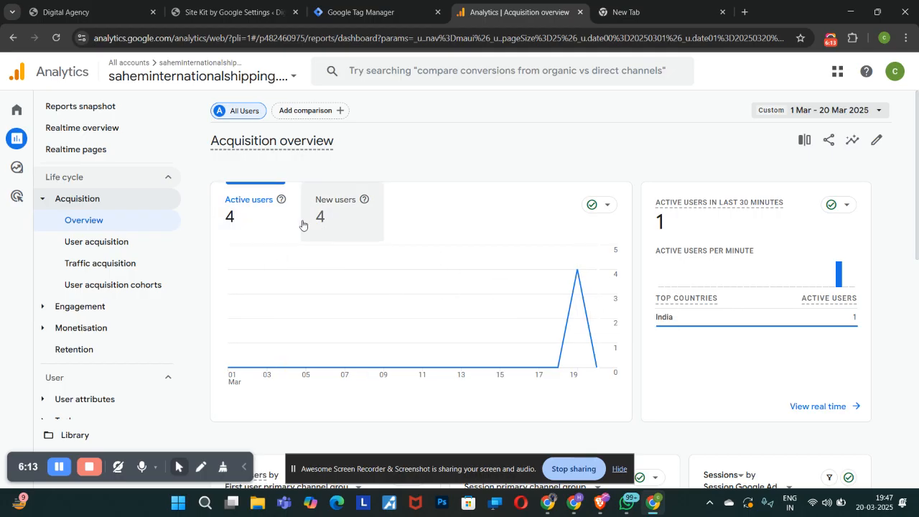
# Examine the Acquisition overview cards for users, sessions by channel group, Google Ads sessions, average 120d value and session manual source.
pyautogui.scroll(-3, 739, 282)
pyautogui.scroll(3, 676, 209)
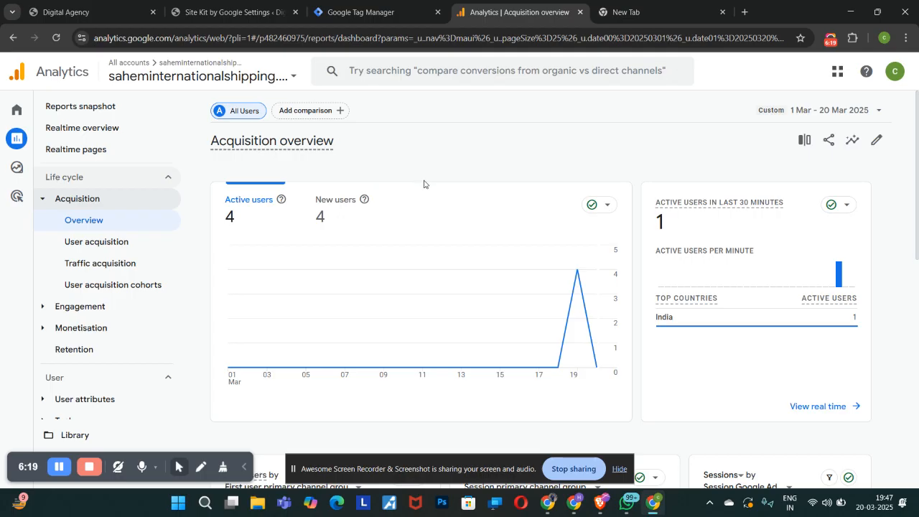
pyautogui.click(59, 7)
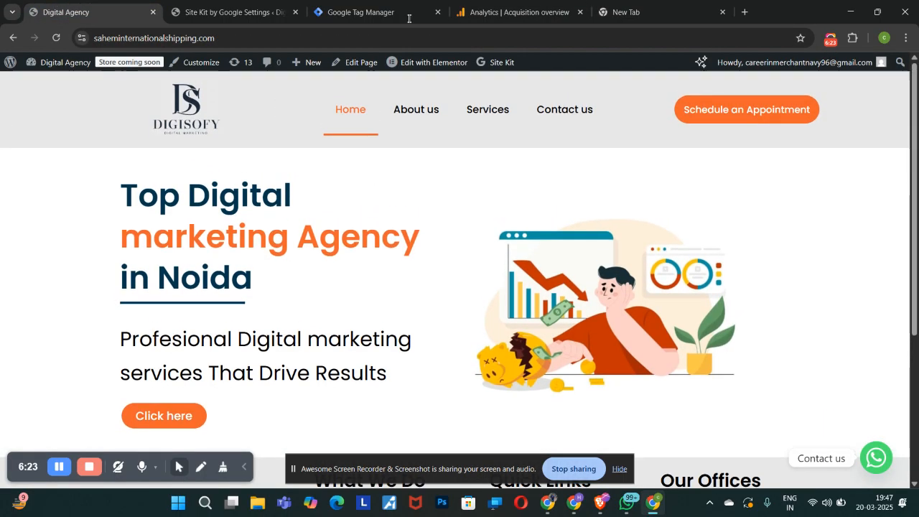
pyautogui.click(511, 12)
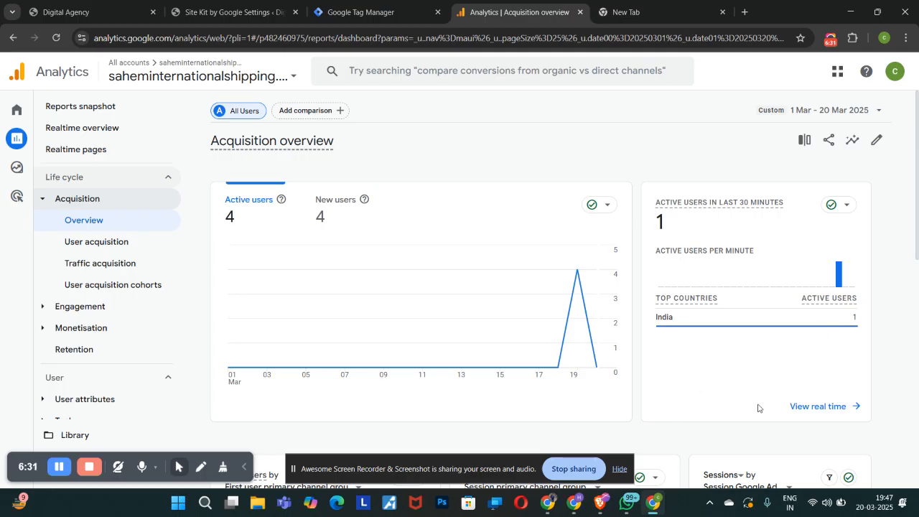
pyautogui.scroll(-3, 790, 350)
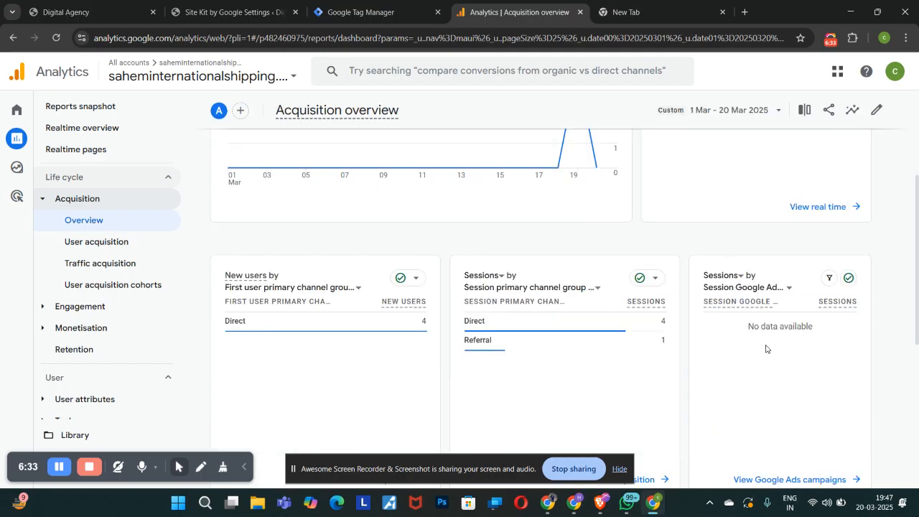
pyautogui.scroll(-3, 368, 310)
pyautogui.scroll(3, 368, 310)
pyautogui.scroll(-5, 341, 305)
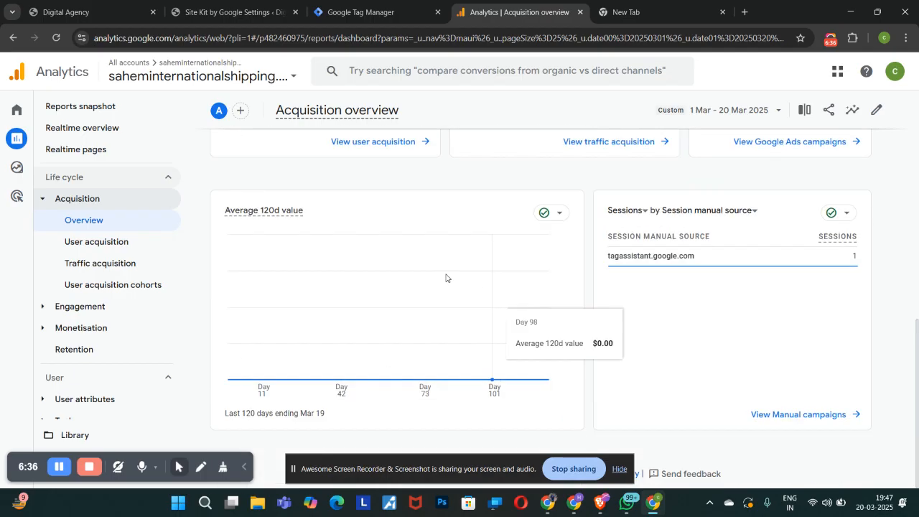
# Open the Traffic acquisition report and examine its channel group table from sessions through to total revenue.
pyautogui.click(97, 263)
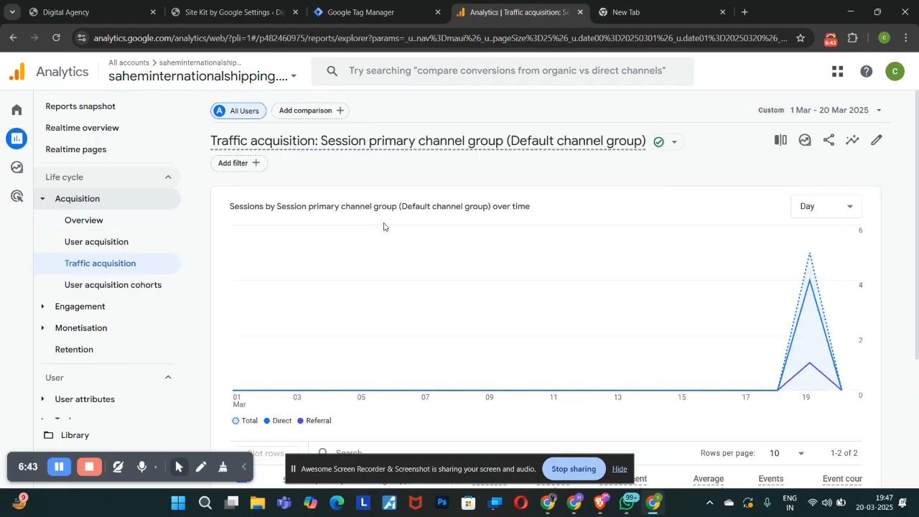
pyautogui.scroll(-3, 693, 227)
pyautogui.scroll(-1, 440, 232)
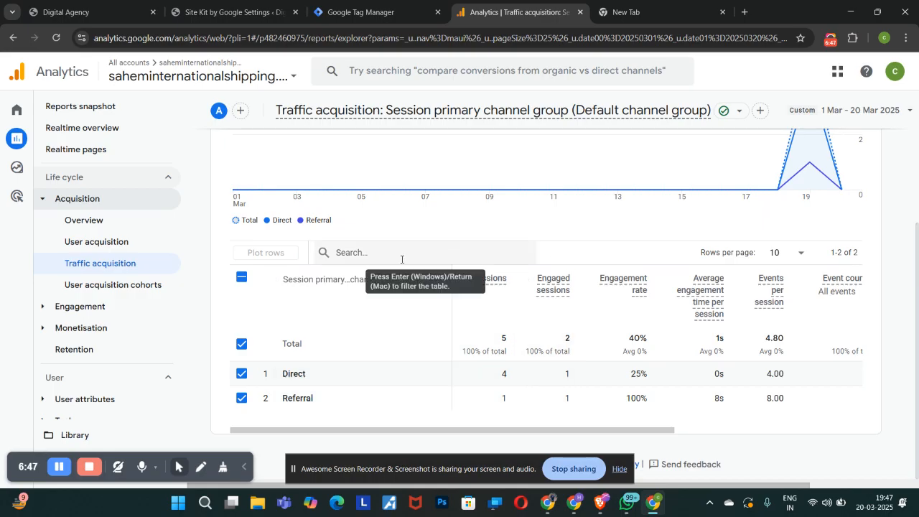
pyautogui.moveTo(511, 431); pyautogui.dragTo(754, 431)
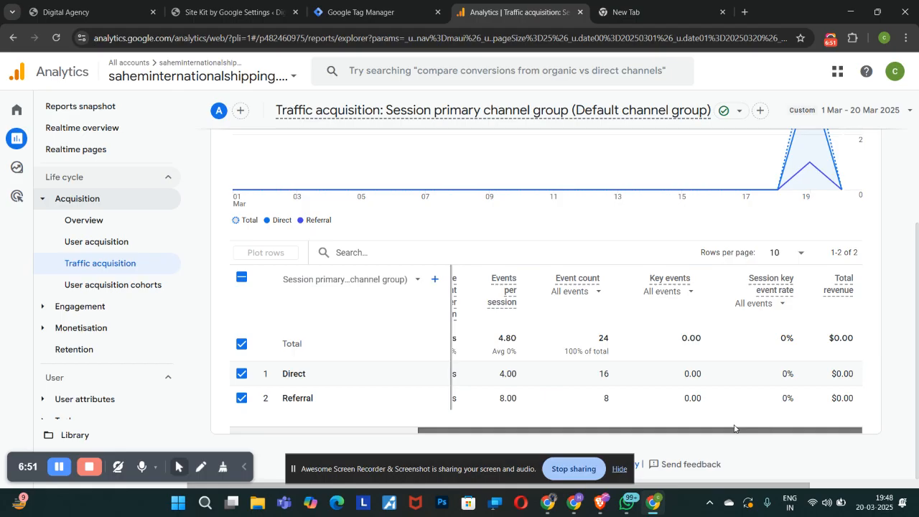
pyautogui.moveTo(734, 428); pyautogui.dragTo(462, 439)
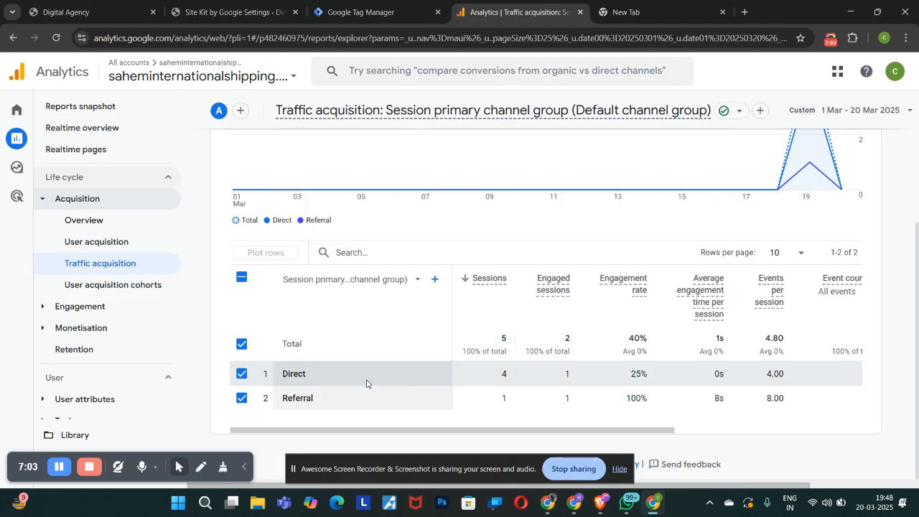
pyautogui.click(631, 12)
pyautogui.click(410, 244)
pyautogui.click(108, 12)
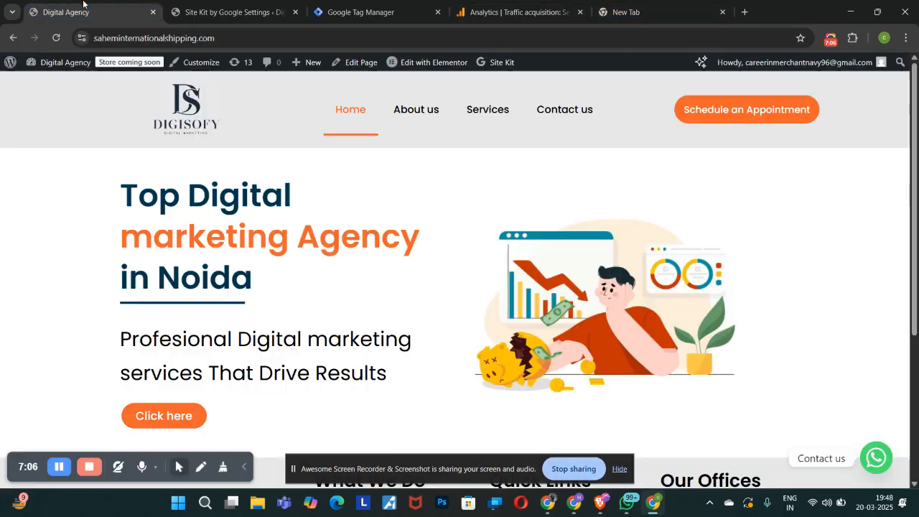
pyautogui.click(125, 37)
pyautogui.click(152, 40)
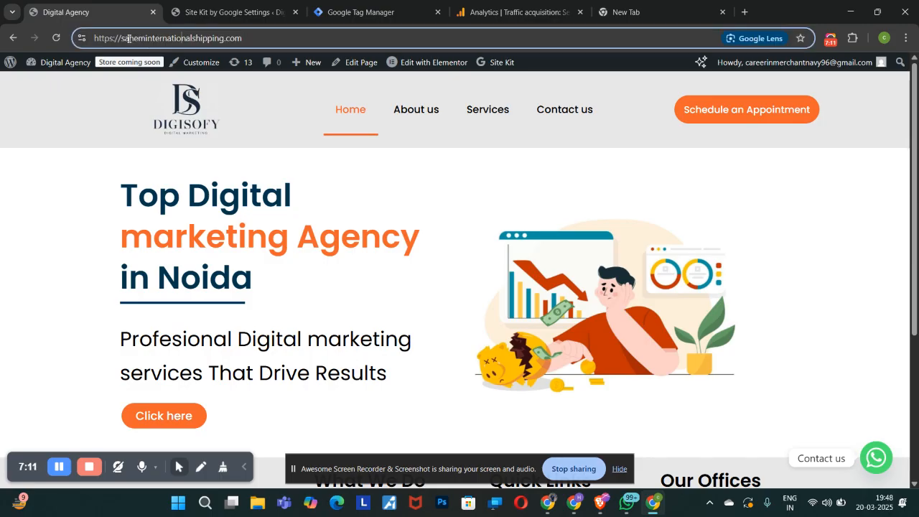
pyautogui.click(631, 11)
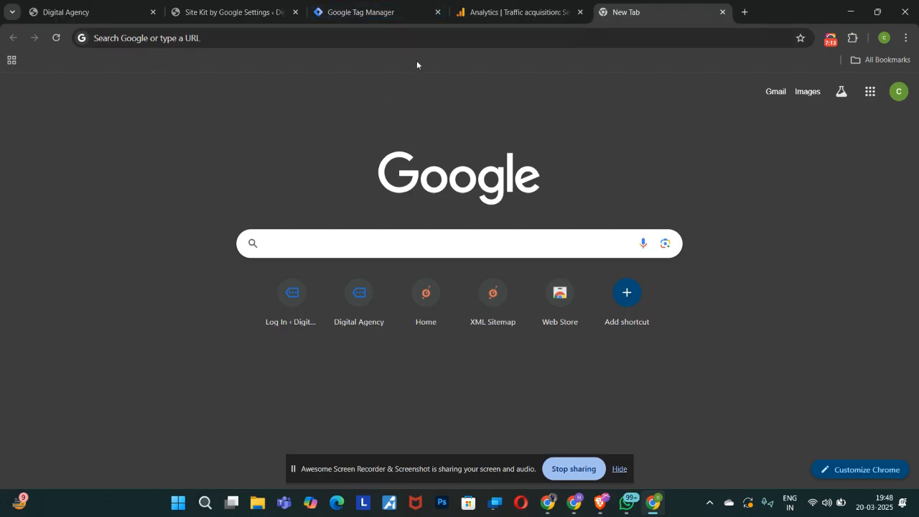
pyautogui.click(363, 12)
pyautogui.click(616, 12)
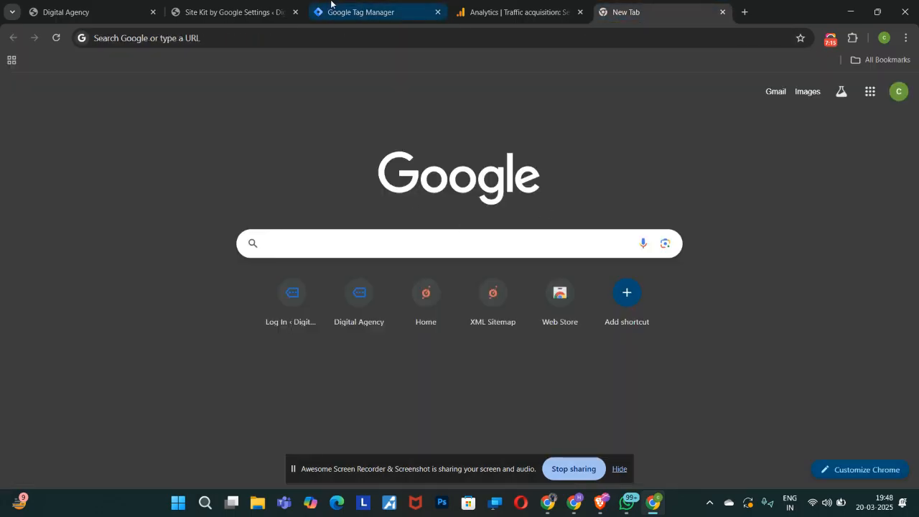
pyautogui.click(513, 12)
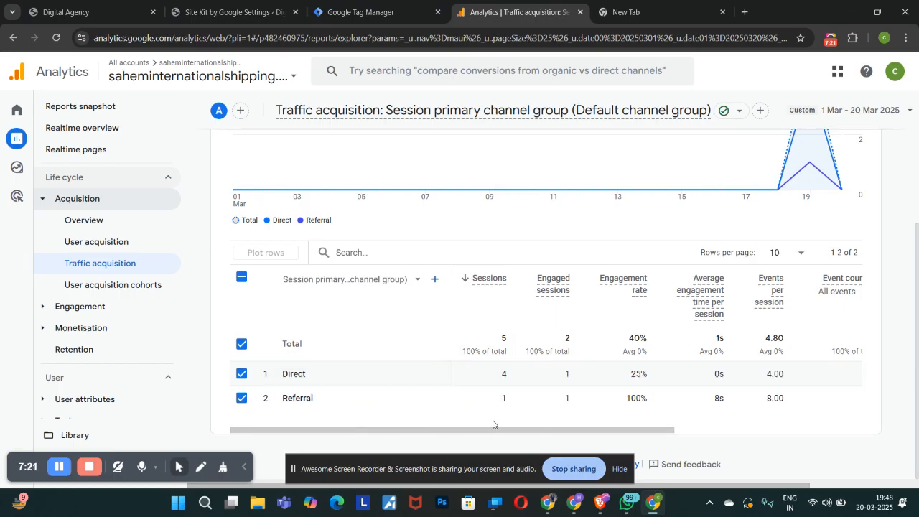
# Hide the screen-sharing notice and compare the engagement metrics of the Direct and Referral rows in the traffic acquisition table.
pyautogui.click(619, 470)
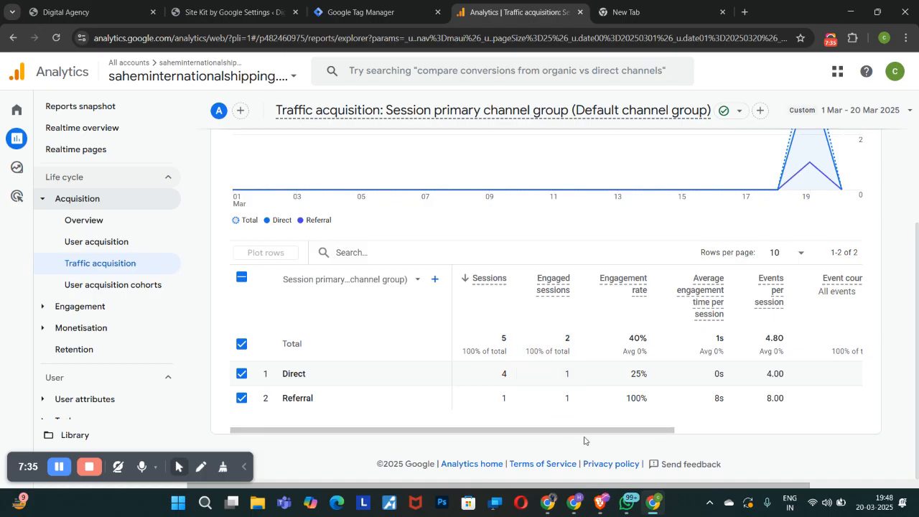
pyautogui.hscroll(1, 712, 432)
pyautogui.hscroll(3, 712, 433)
pyautogui.moveTo(718, 433); pyautogui.dragTo(453, 440)
pyautogui.moveTo(646, 431); pyautogui.dragTo(668, 430)
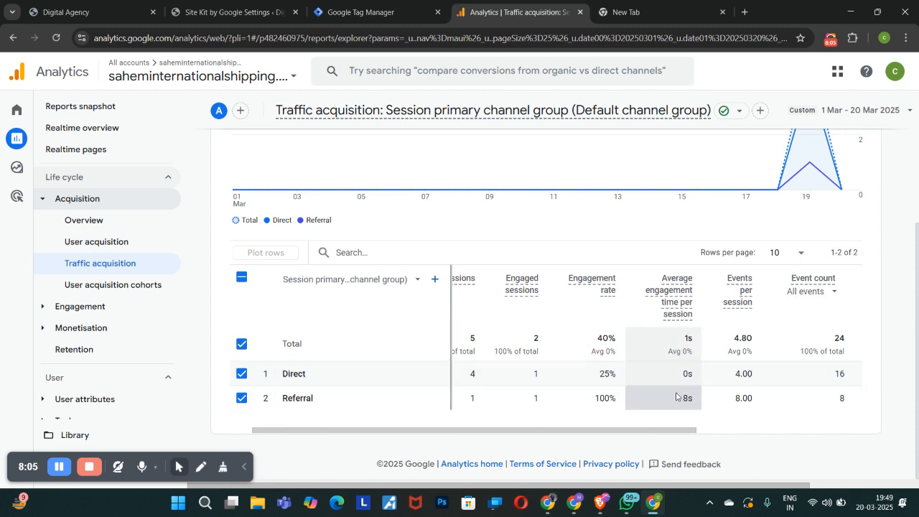
# Glance at the Site Kit settings and the website, and check the event count, key events and revenue columns in Traffic acquisition.
pyautogui.click(230, 12)
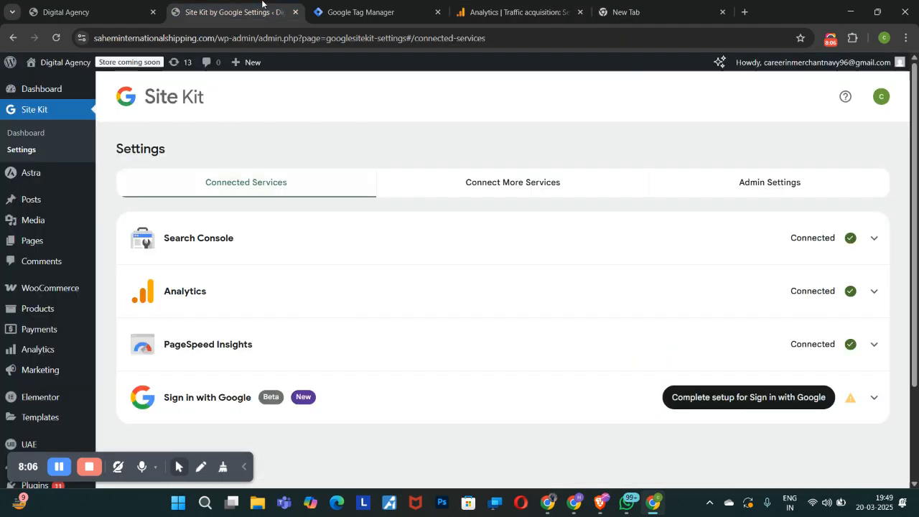
pyautogui.click(79, 11)
pyautogui.click(520, 10)
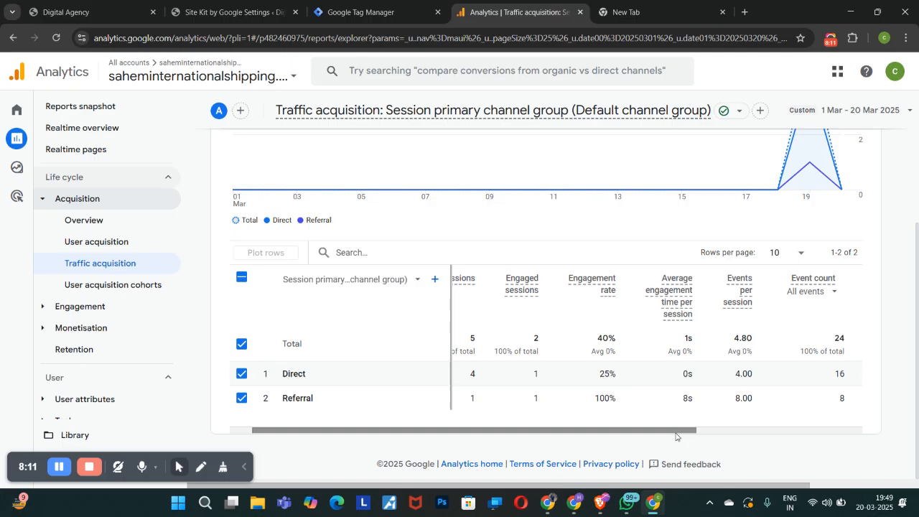
pyautogui.click(714, 434)
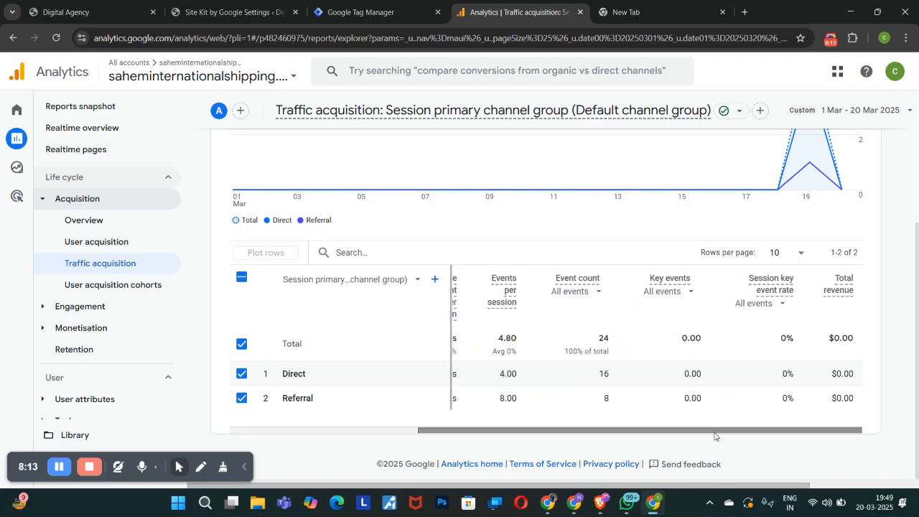
pyautogui.moveTo(707, 434); pyautogui.dragTo(731, 447)
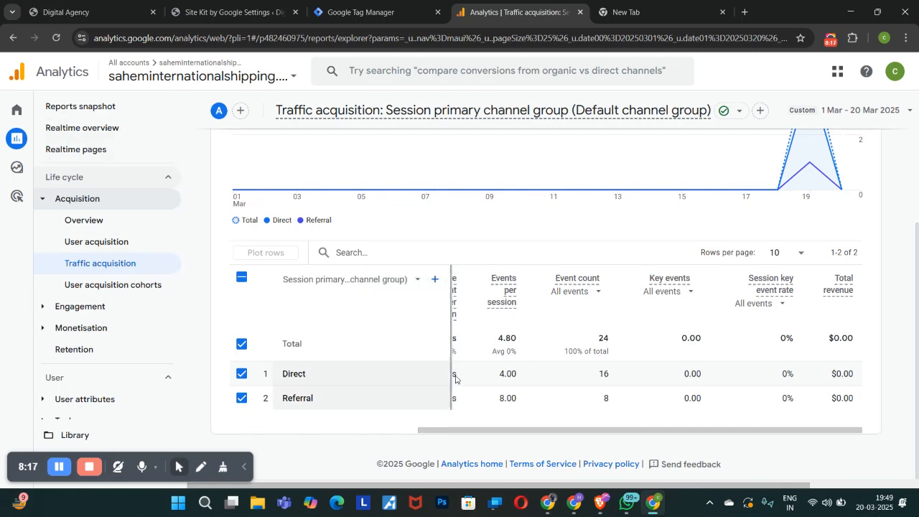
pyautogui.moveTo(608, 433); pyautogui.dragTo(565, 432)
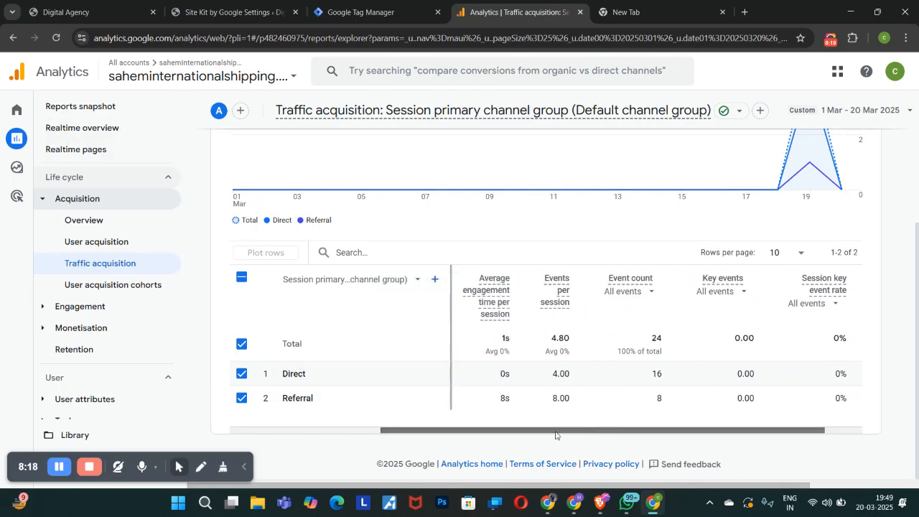
# Add Age as a secondary dimension to the traffic acquisition table and look through the updated report.
pyautogui.click(436, 279)
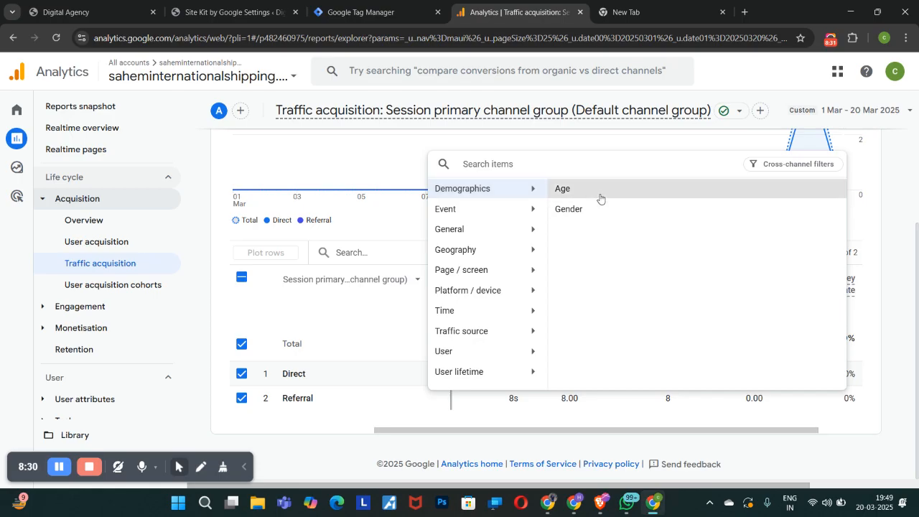
pyautogui.click(594, 197)
pyautogui.scroll(-5, 430, 359)
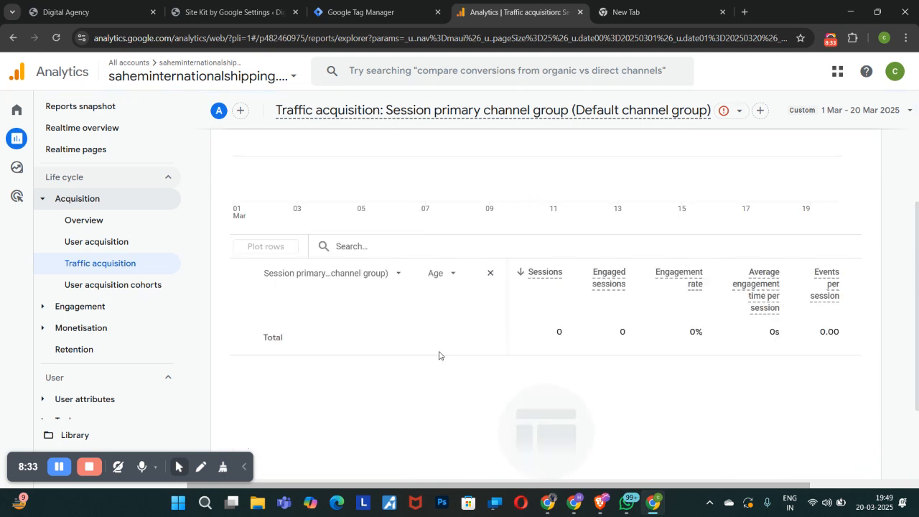
pyautogui.scroll(3, 424, 341)
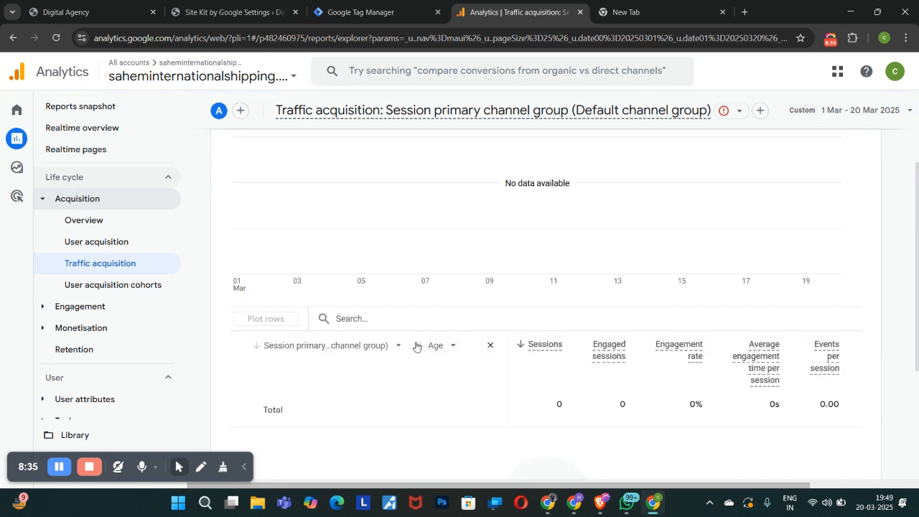
pyautogui.scroll(-3, 502, 302)
pyautogui.scroll(3, 424, 258)
pyautogui.scroll(-3, 402, 330)
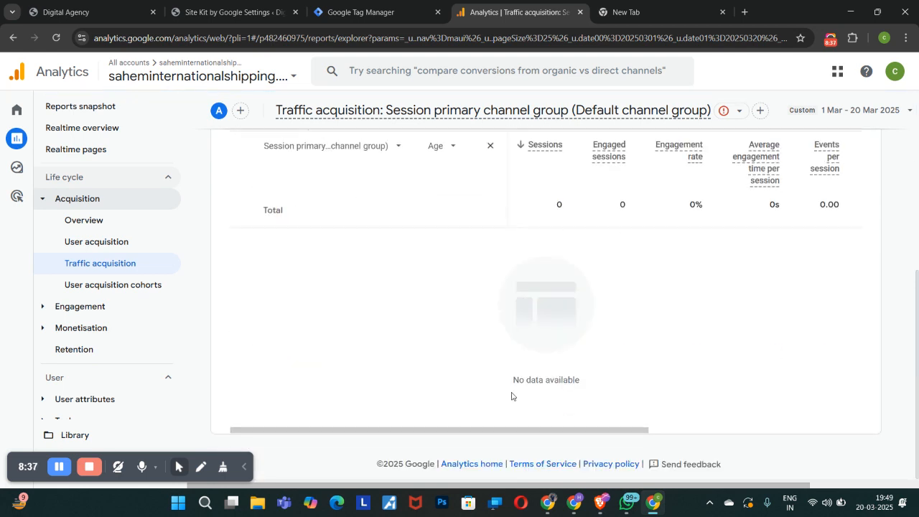
# Remove the Age secondary dimension from the traffic acquisition table.
pyautogui.hscroll(2, 473, 351)
pyautogui.hscroll(-2, 436, 330)
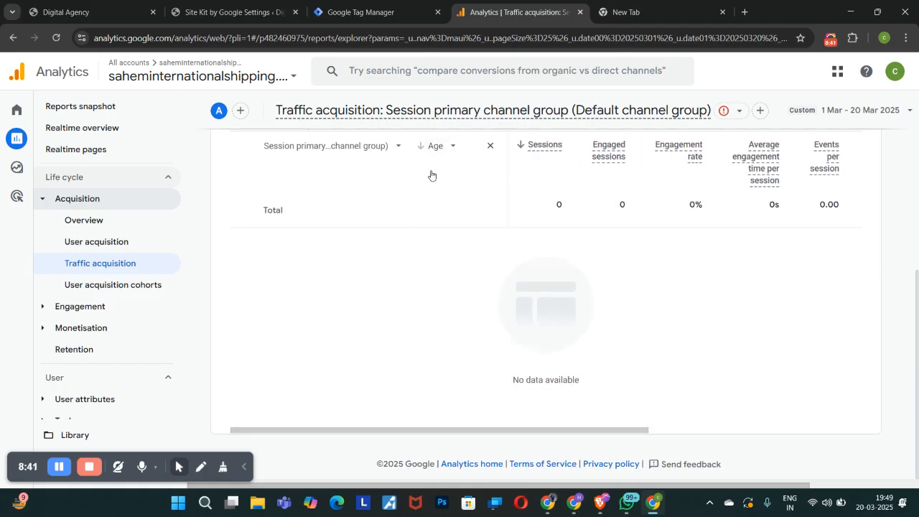
pyautogui.scroll(3, 422, 181)
pyautogui.scroll(-3, 441, 211)
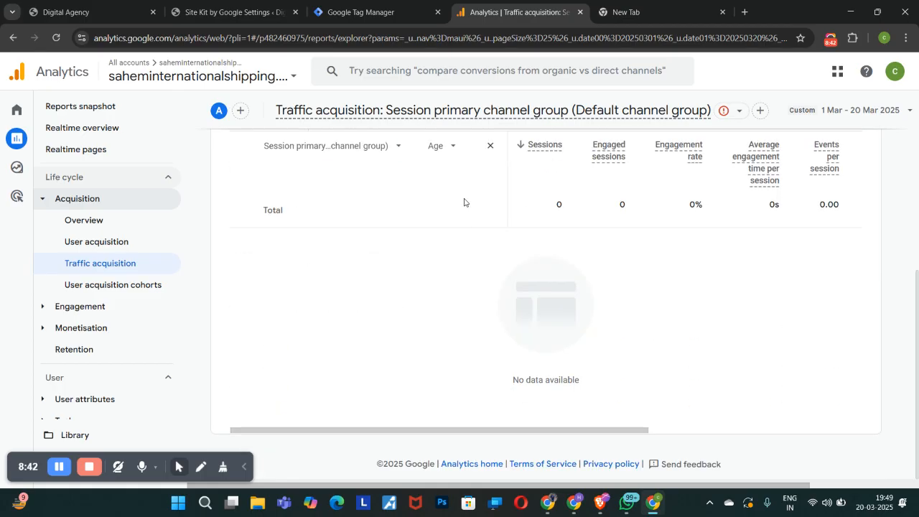
pyautogui.click(489, 147)
pyautogui.scroll(-3, 448, 229)
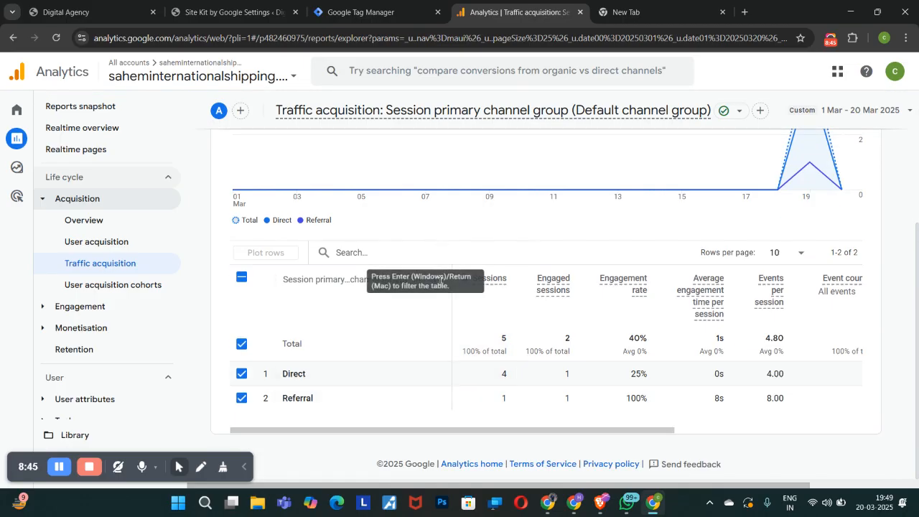
# Browse the secondary dimensions offered for traffic acquisition under Event, Demographics, Platform / device, Time and User lifetime, then close the list without choosing one.
pyautogui.click(433, 280)
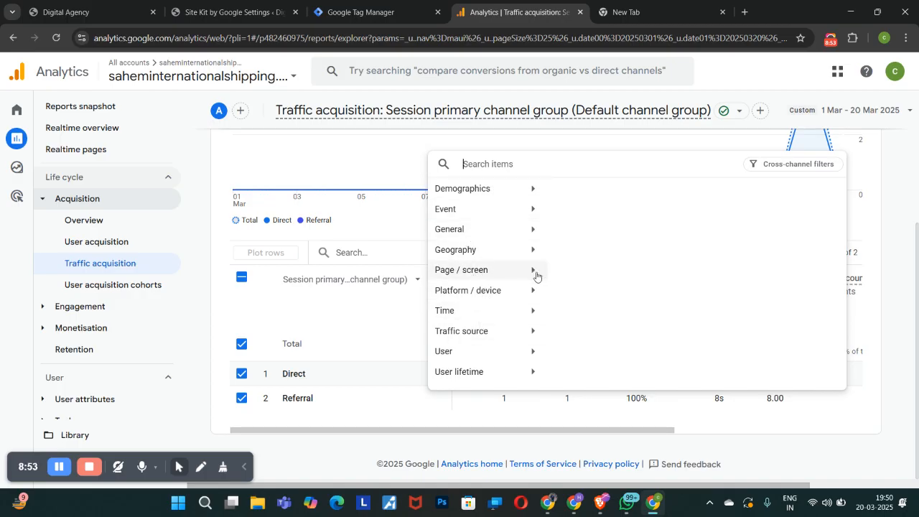
pyautogui.click(520, 212)
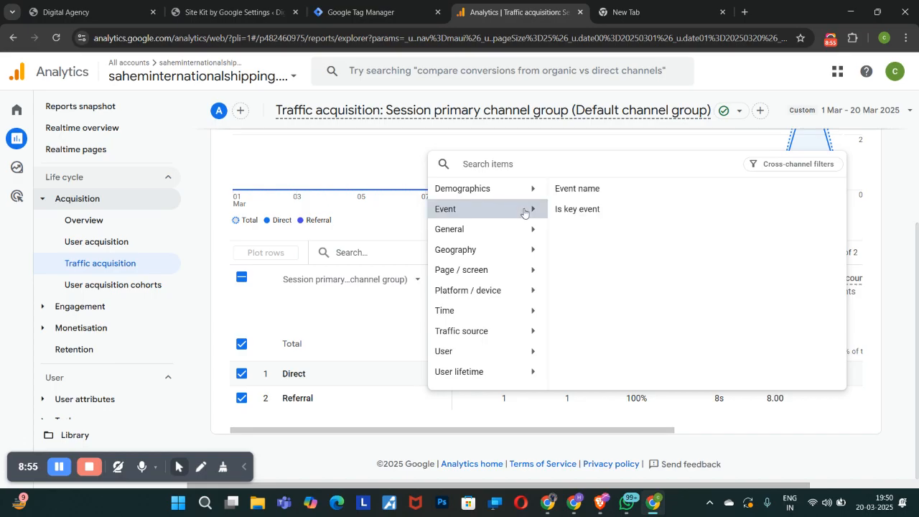
pyautogui.click(533, 188)
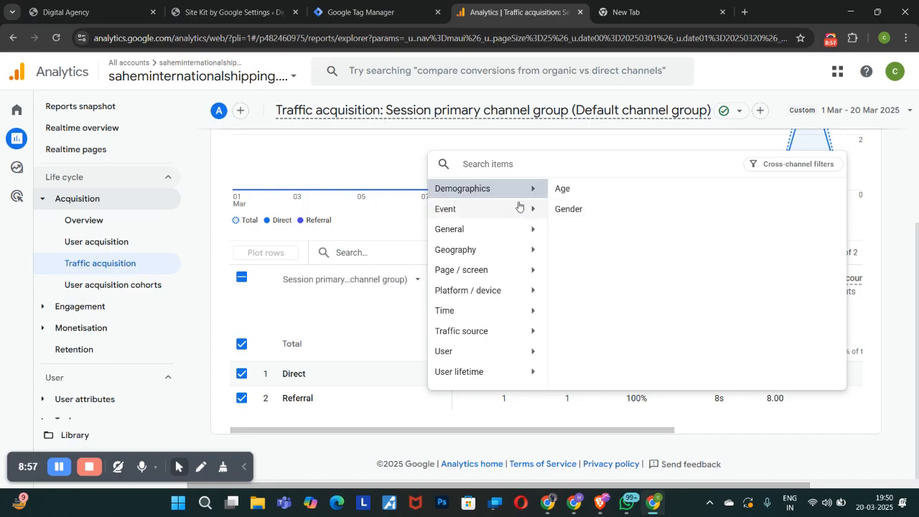
pyautogui.click(529, 208)
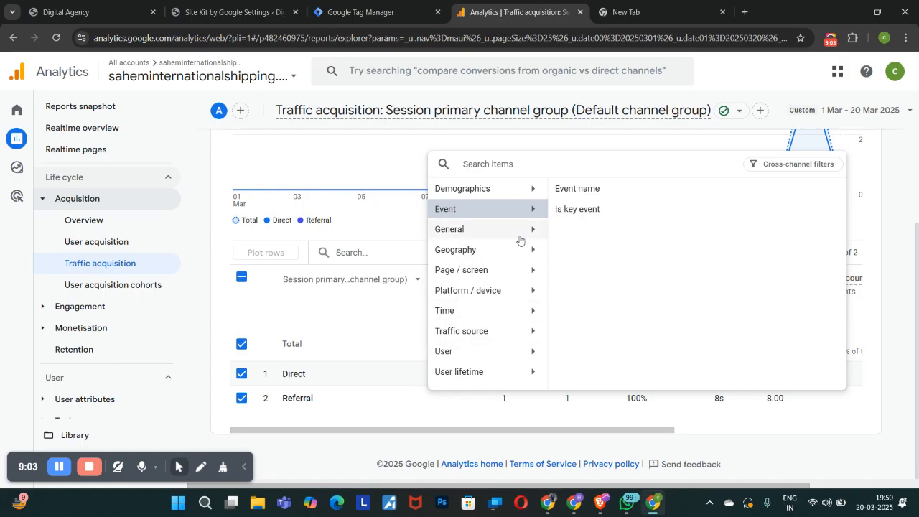
pyautogui.click(507, 295)
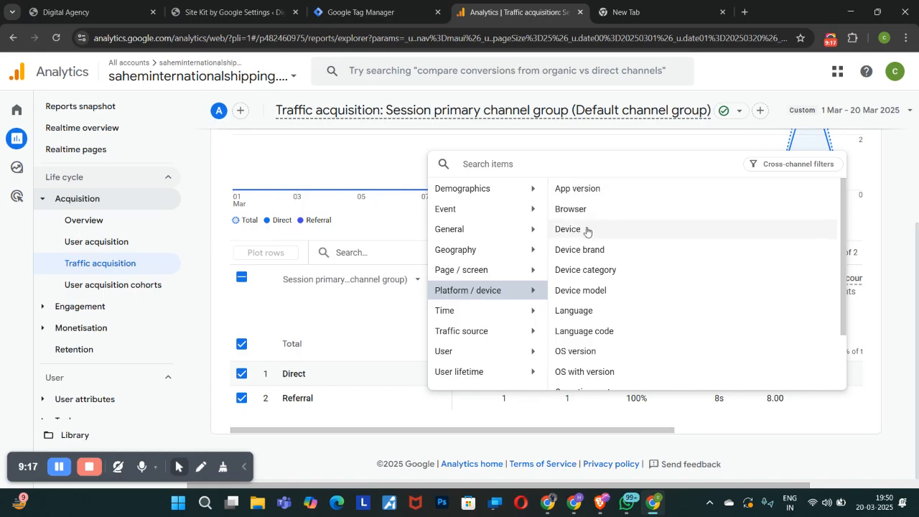
pyautogui.scroll(-2, 575, 320)
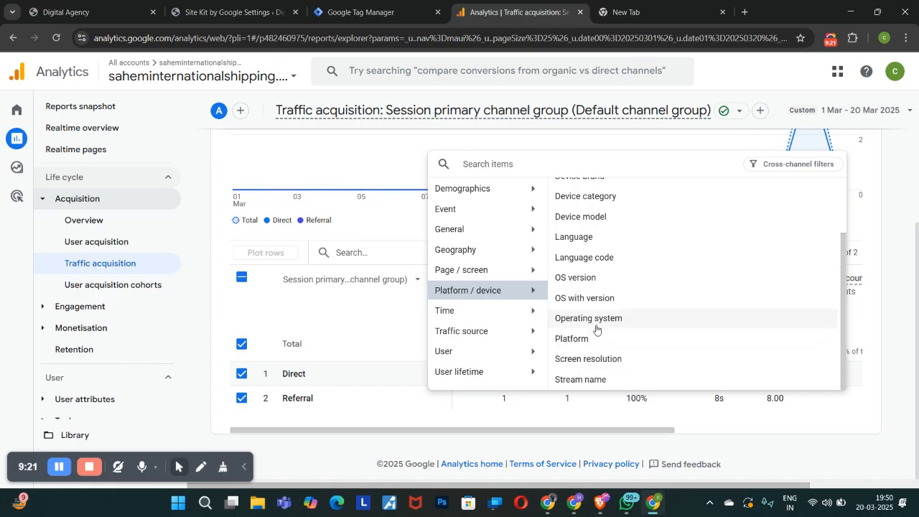
pyautogui.scroll(3, 589, 309)
pyautogui.click(468, 311)
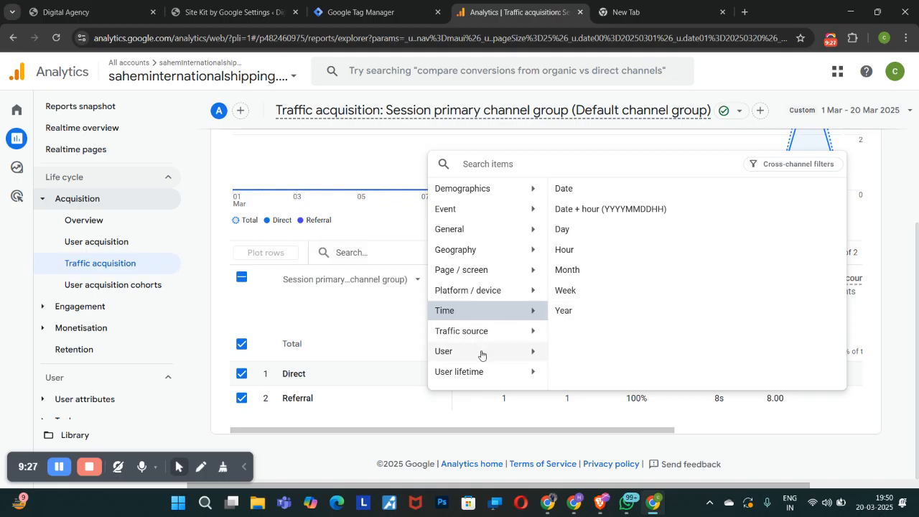
pyautogui.click(478, 372)
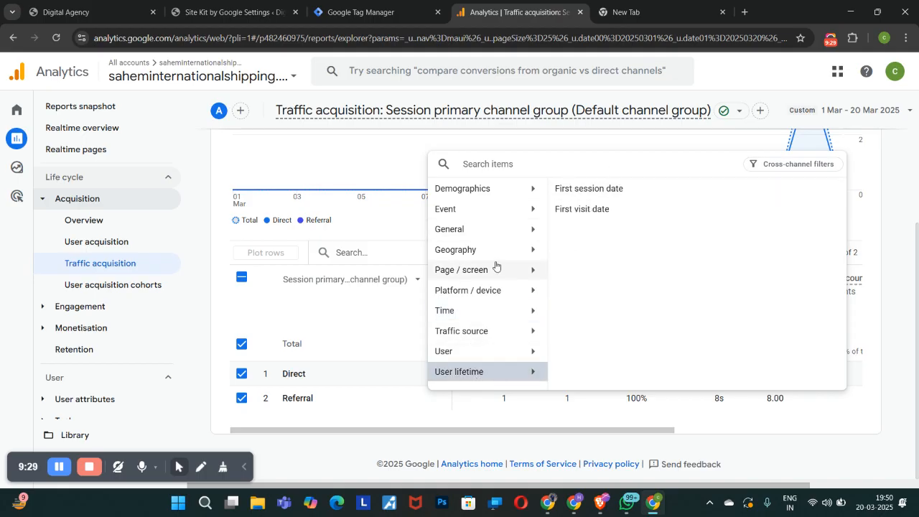
pyautogui.click(408, 167)
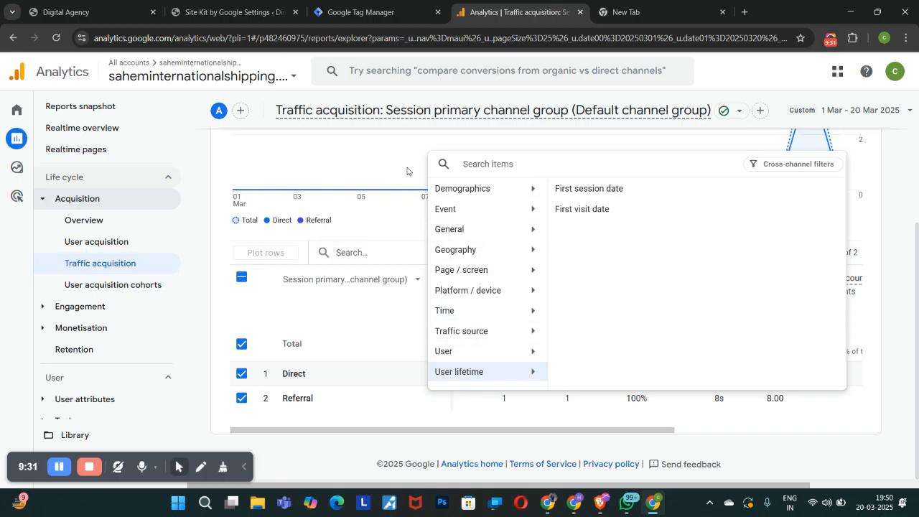
pyautogui.moveTo(625, 431); pyautogui.dragTo(492, 413)
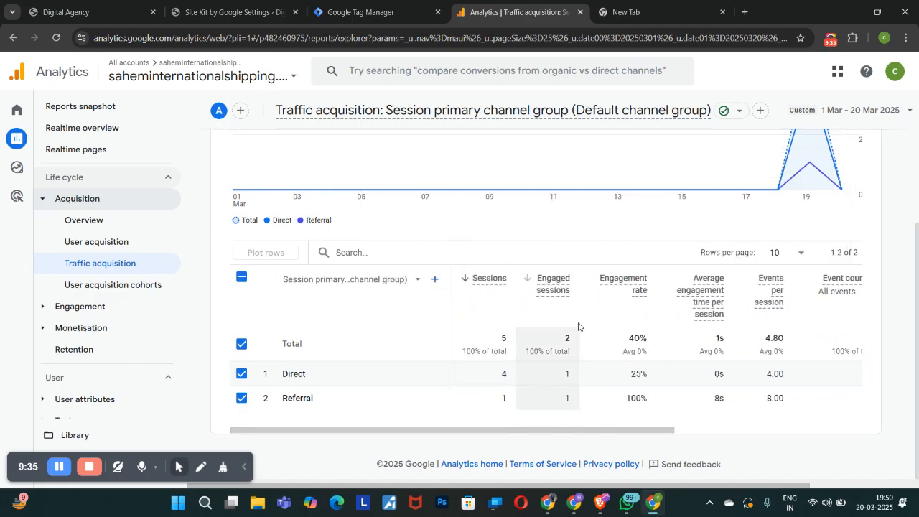
pyautogui.moveTo(660, 431); pyautogui.dragTo(449, 411)
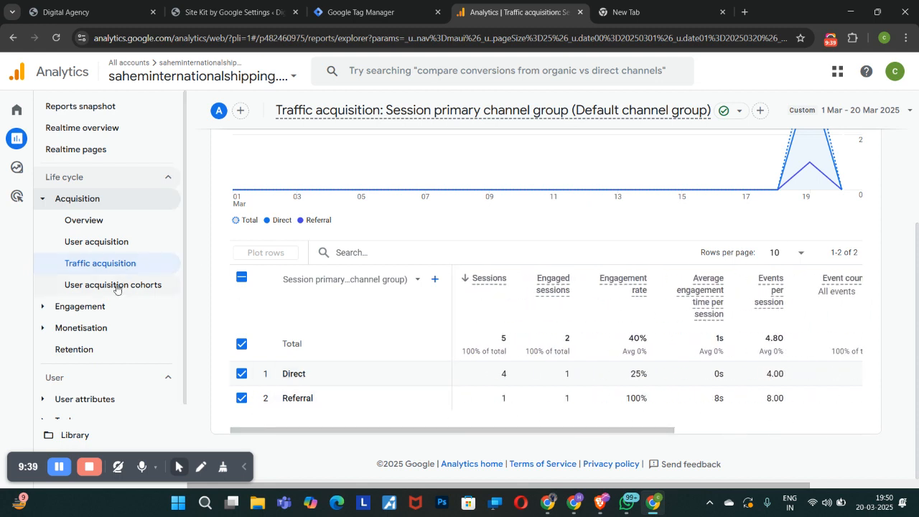
# Open the Events report under Engagement and examine its event name table.
pyautogui.click(136, 315)
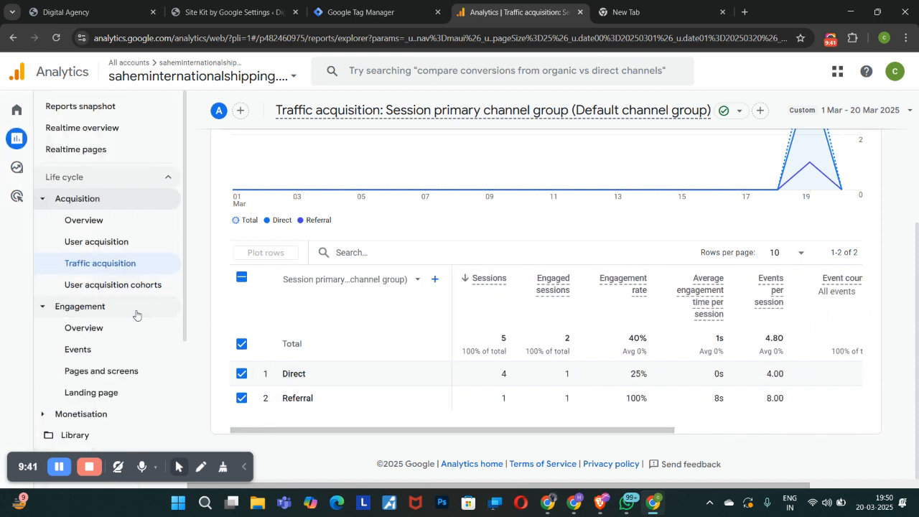
pyautogui.scroll(-2, 108, 294)
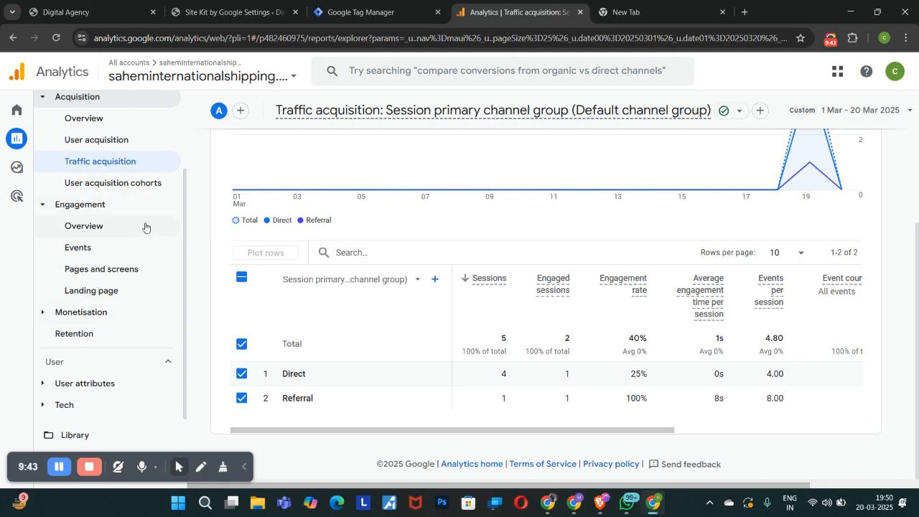
pyautogui.click(82, 248)
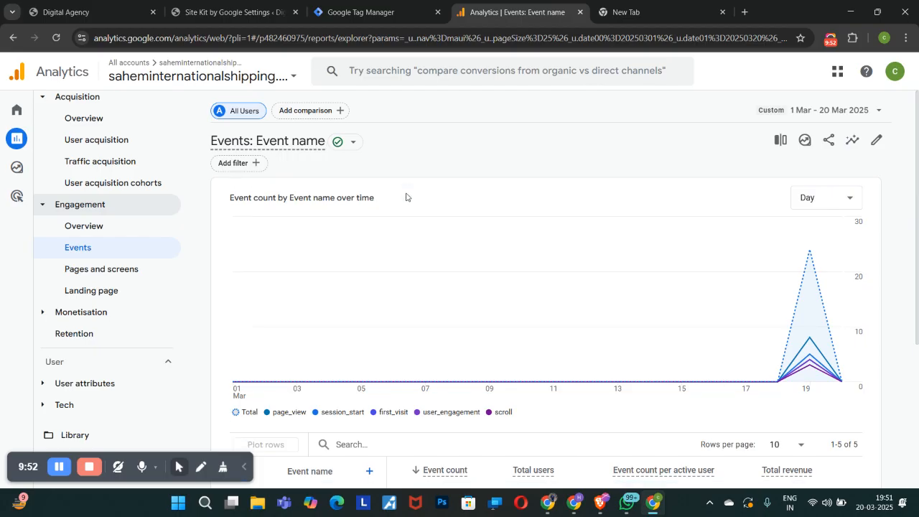
pyautogui.scroll(-3, 365, 293)
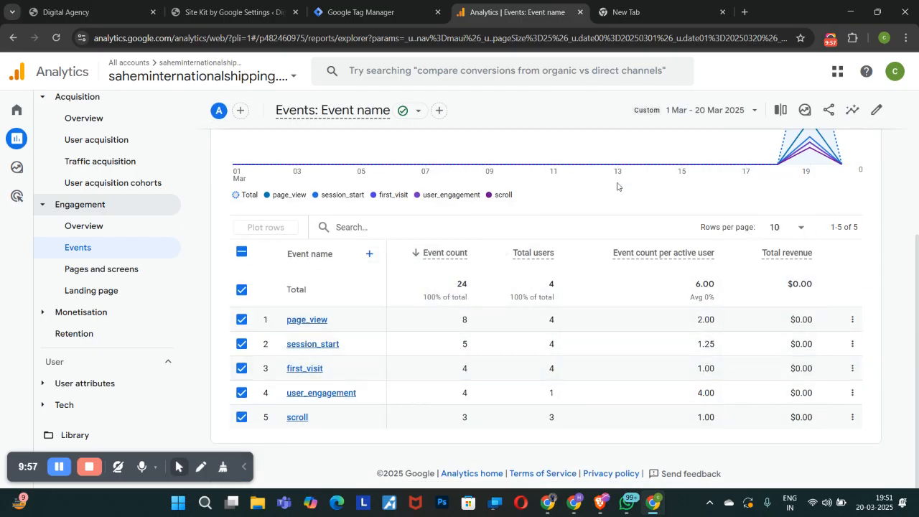
# Add Device from the Platform / device group as a secondary dimension to the Events table.
pyautogui.click(370, 254)
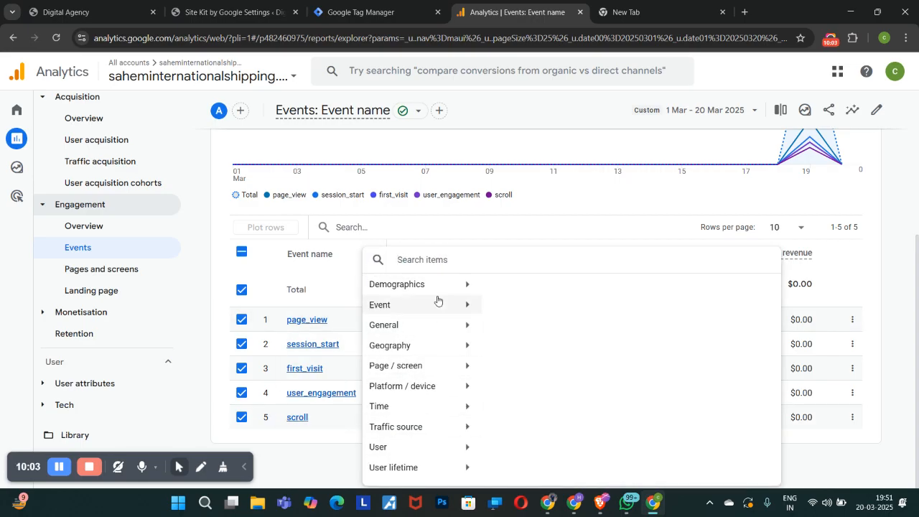
pyautogui.click(465, 329)
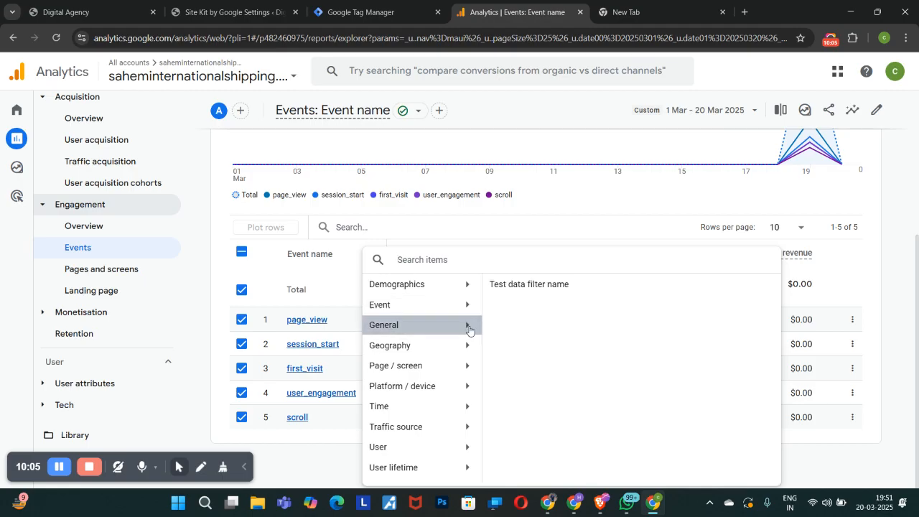
pyautogui.click(465, 287)
pyautogui.click(466, 304)
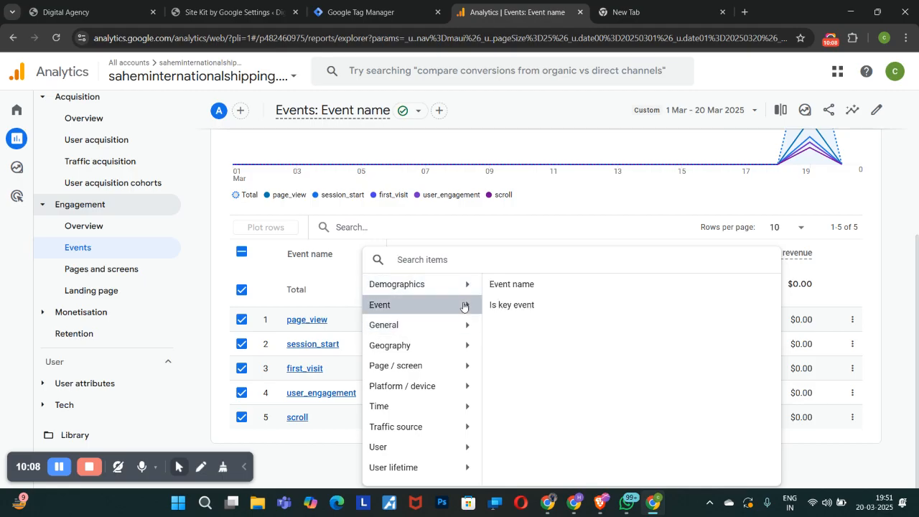
pyautogui.click(456, 389)
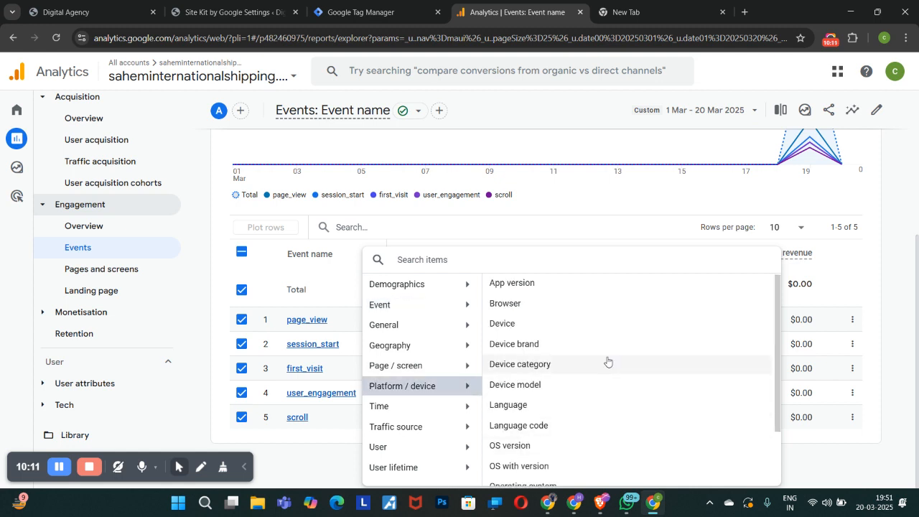
pyautogui.scroll(-2, 589, 362)
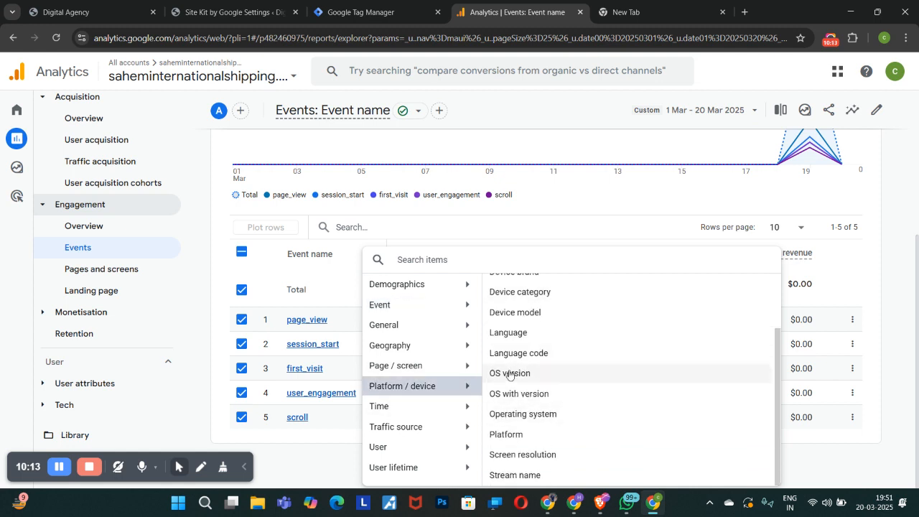
pyautogui.scroll(2, 558, 359)
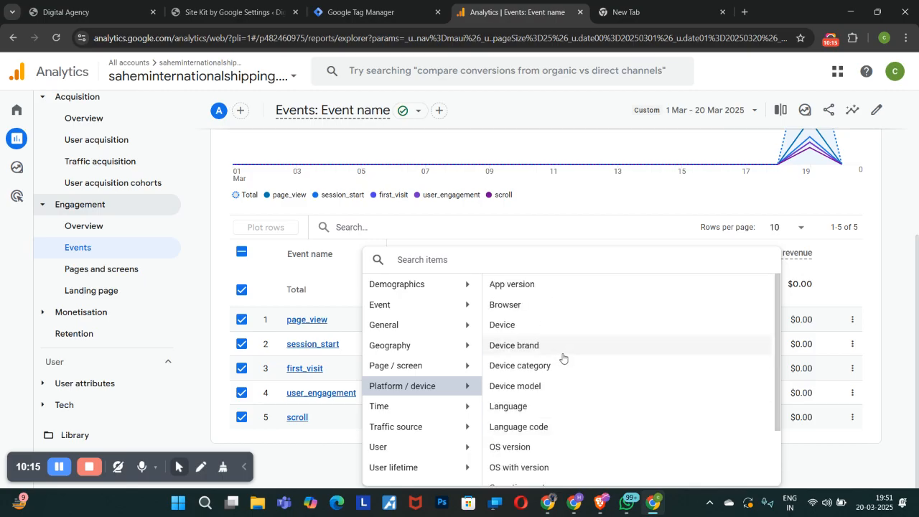
pyautogui.click(552, 326)
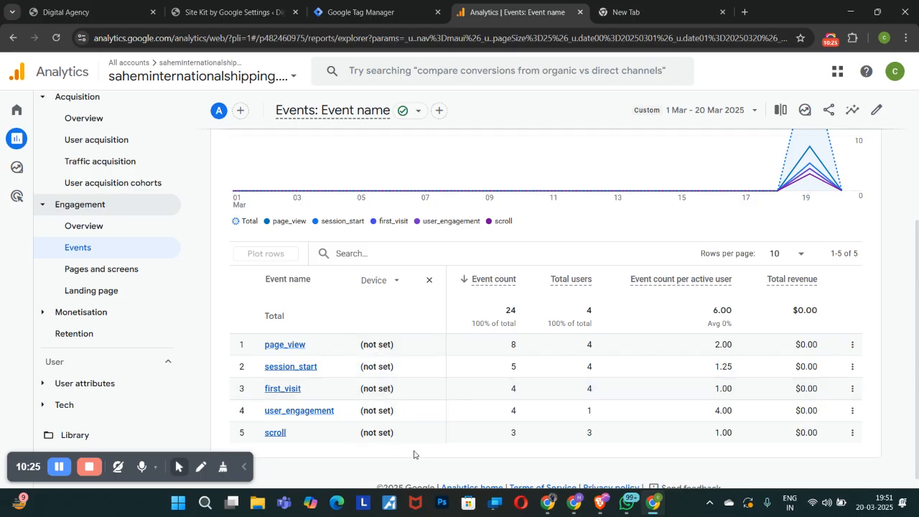
# Remove the Device secondary dimension from the Events table and look over the event chart and rows.
pyautogui.click(430, 280)
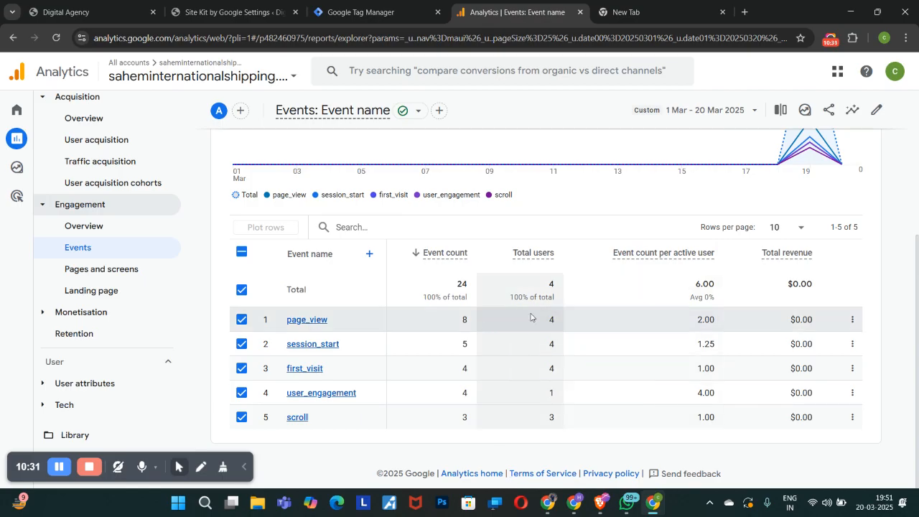
pyautogui.scroll(3, 392, 332)
pyautogui.scroll(-3, 363, 344)
pyautogui.scroll(3, 387, 322)
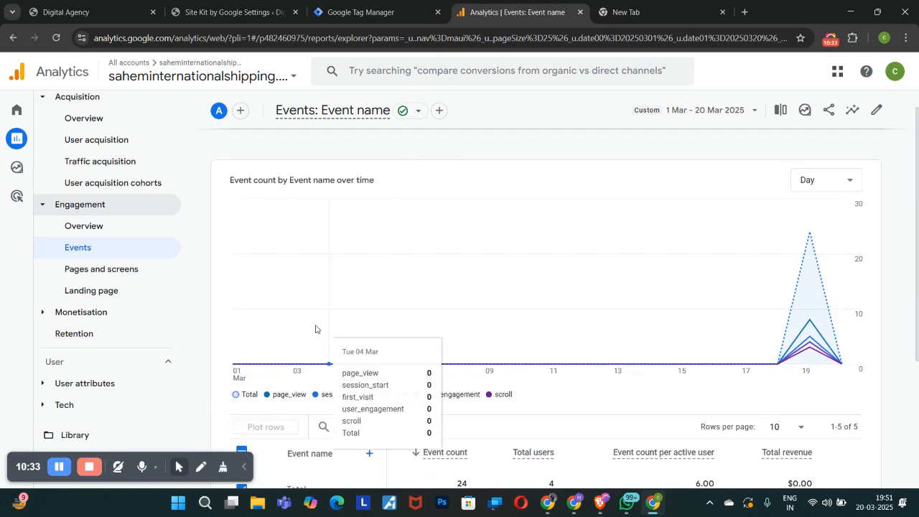
pyautogui.scroll(-3, 369, 322)
pyautogui.scroll(3, 372, 321)
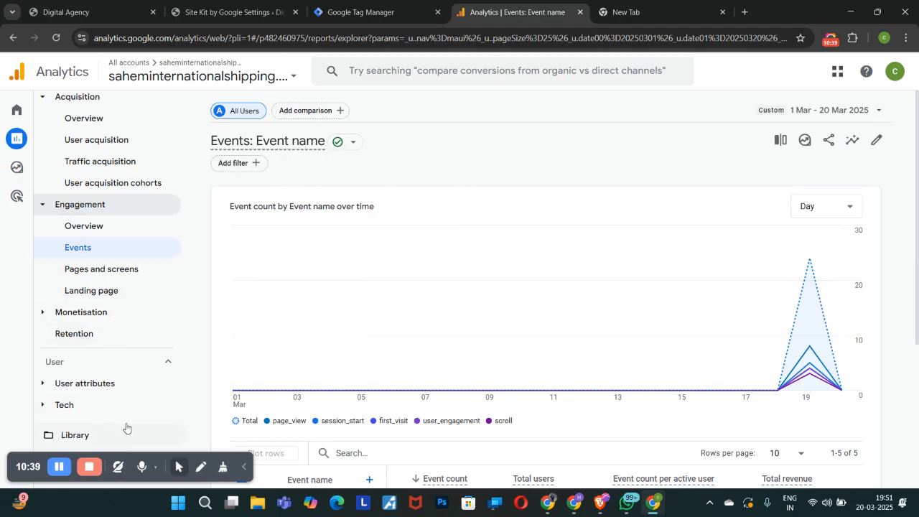
# Open the report Library, look through its collections and reports, and check the templates for a new collection before returning to the Library.
pyautogui.click(244, 467)
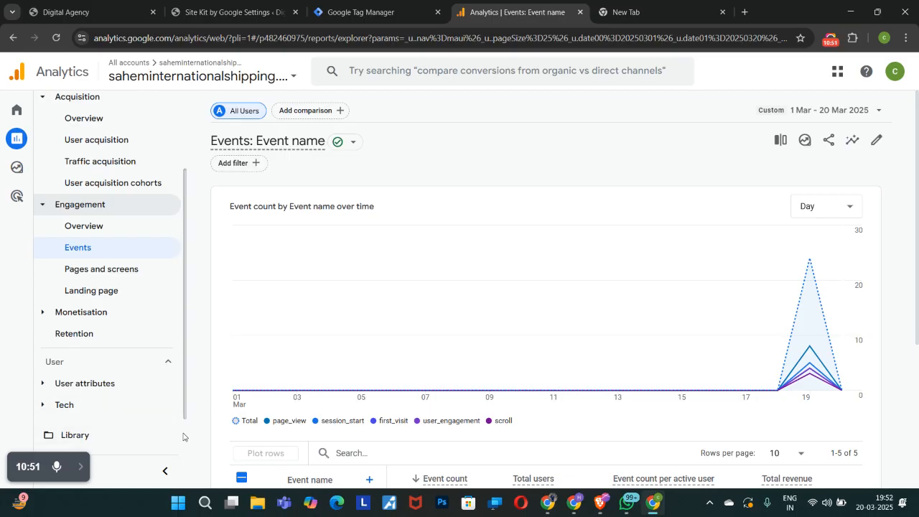
pyautogui.click(146, 435)
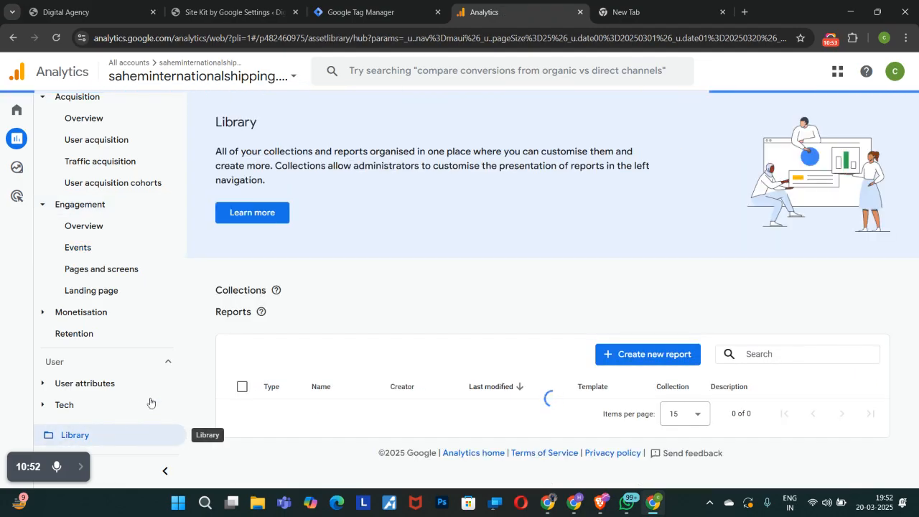
pyautogui.scroll(-3, 477, 291)
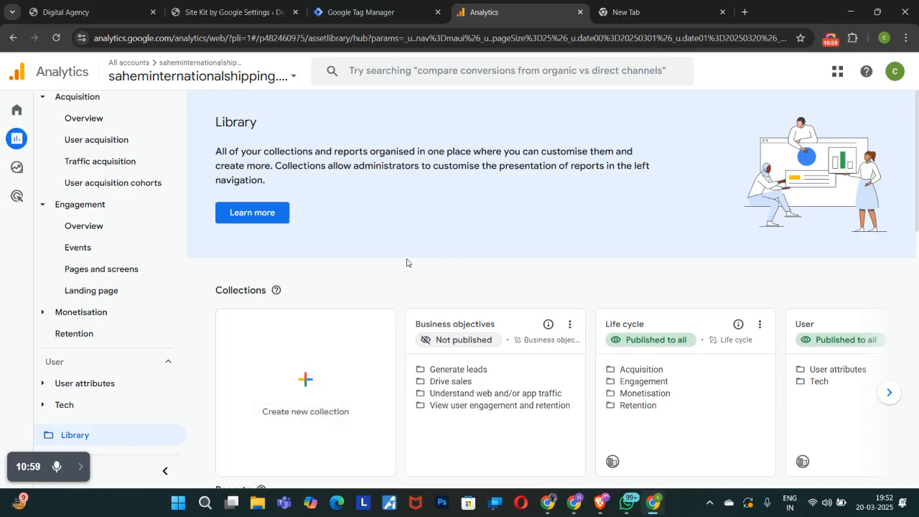
pyautogui.scroll(-3, 346, 276)
pyautogui.scroll(-6, 673, 311)
pyautogui.scroll(6, 611, 315)
pyautogui.scroll(3, 590, 321)
pyautogui.click(304, 388)
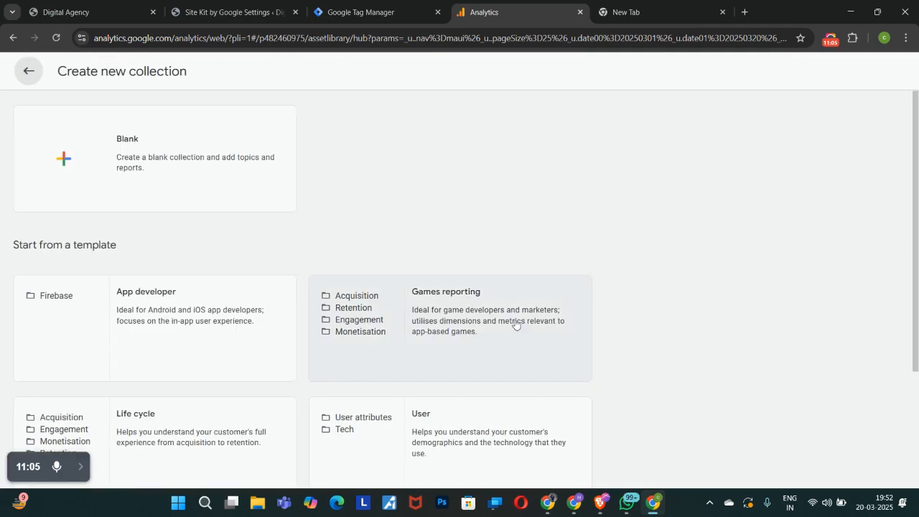
pyautogui.click(29, 71)
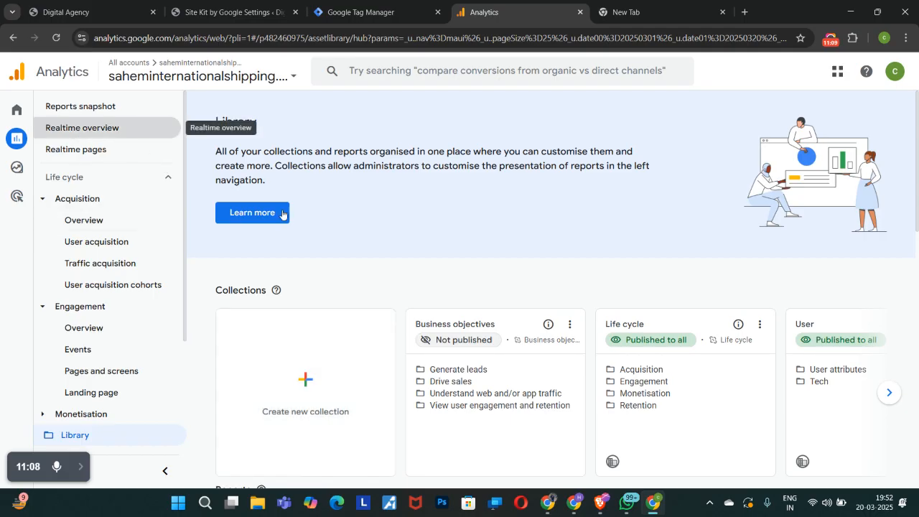
# Open the Realtime overview and check the active users and page views cards.
pyautogui.click(108, 132)
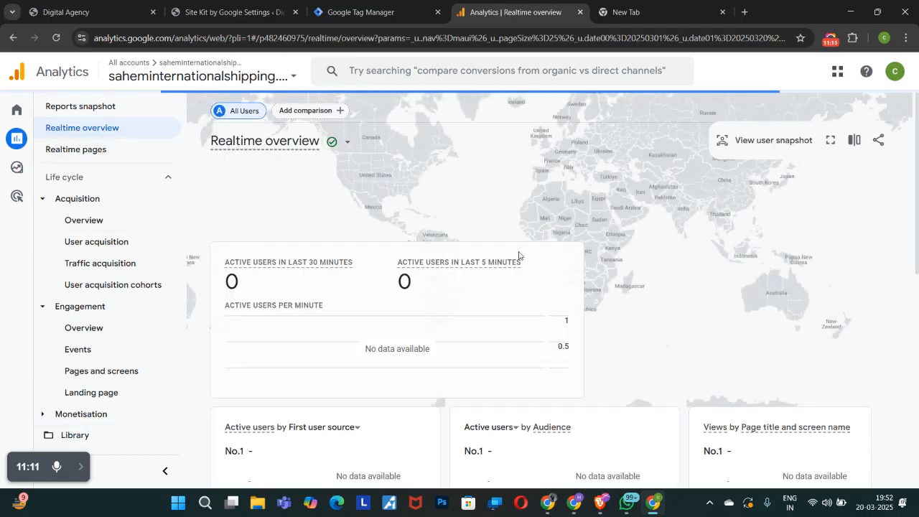
pyautogui.scroll(-3, 569, 174)
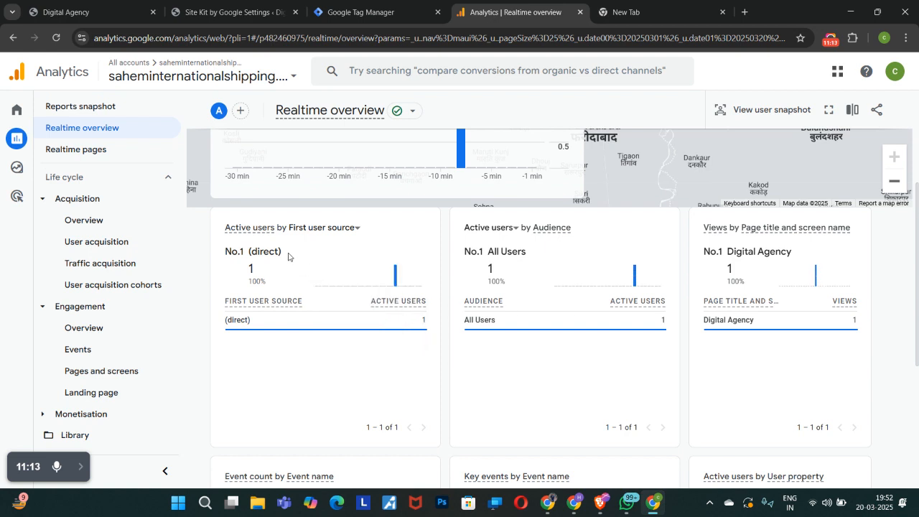
# Look over the Analytics Home page, including its summary metrics, recently accessed reports and suggested cards.
pyautogui.scroll(-4, 322, 324)
pyautogui.click(84, 109)
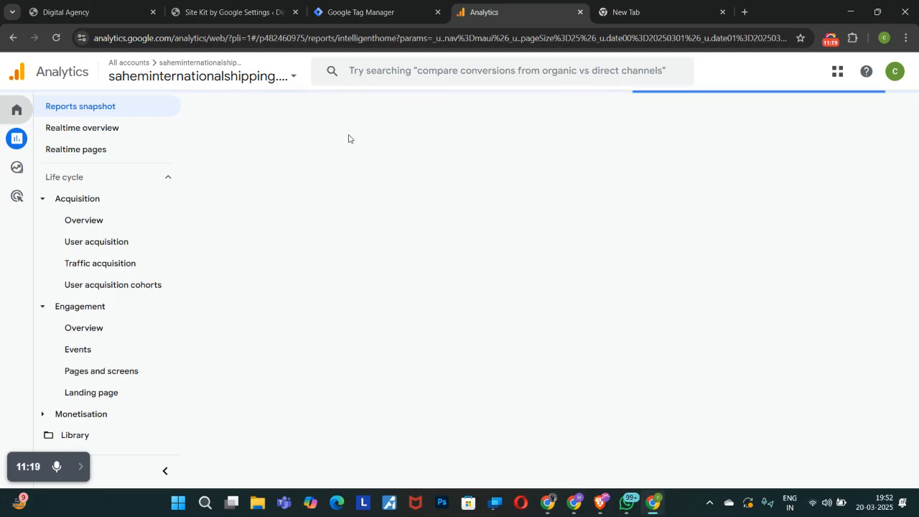
pyautogui.scroll(-3, 445, 237)
pyautogui.scroll(-3, 407, 291)
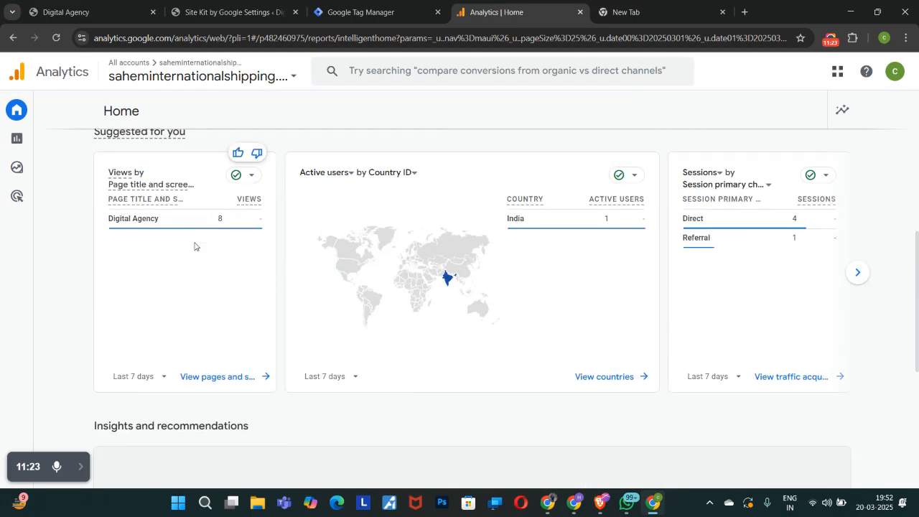
pyautogui.scroll(5, 225, 231)
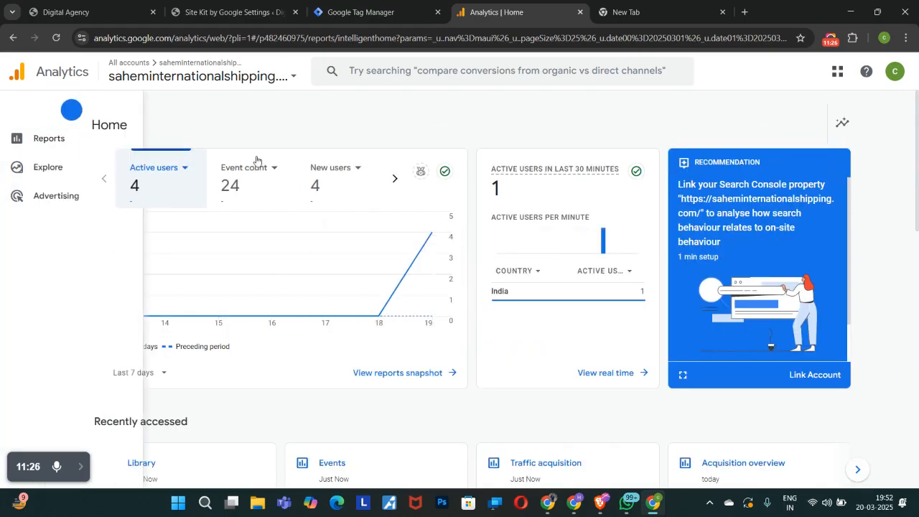
pyautogui.scroll(-3, 492, 400)
pyautogui.scroll(3, 215, 287)
pyautogui.moveTo(36, 157)
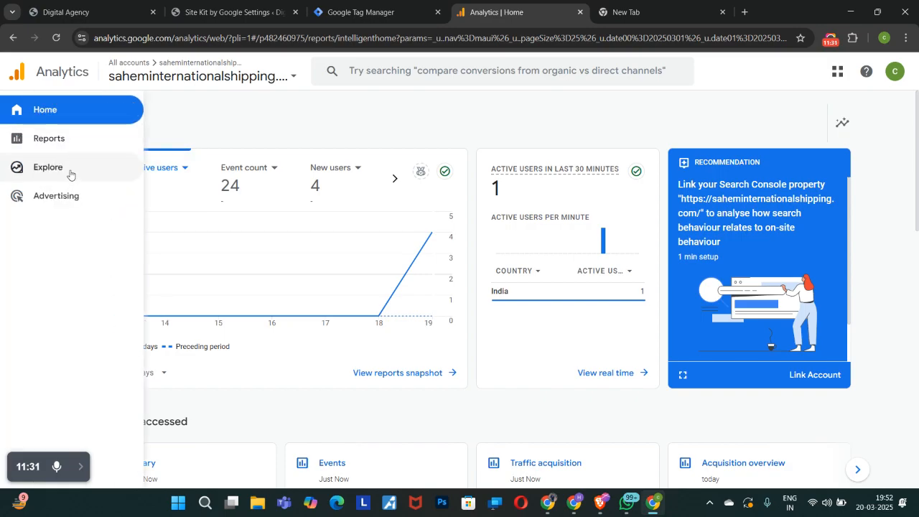
# Open the report Library and look over its collections and reports table.
pyautogui.click(76, 147)
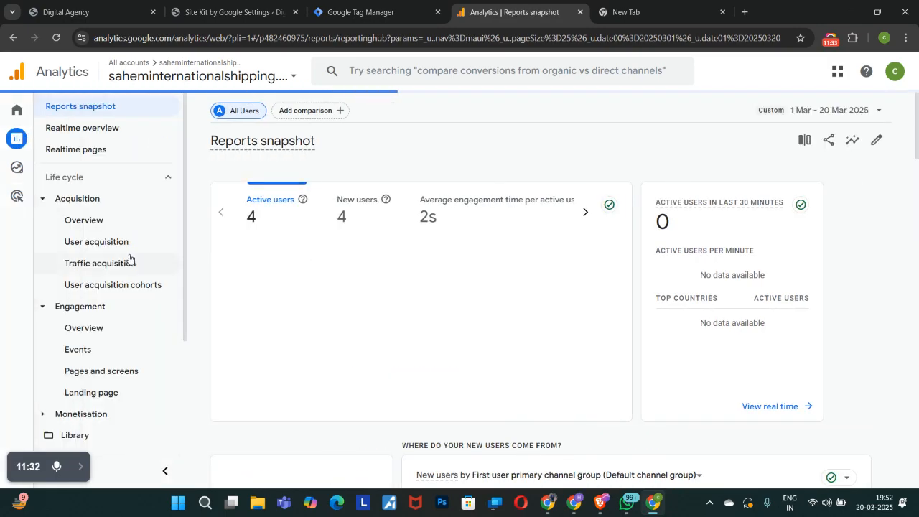
pyautogui.scroll(-2, 138, 301)
pyautogui.click(88, 435)
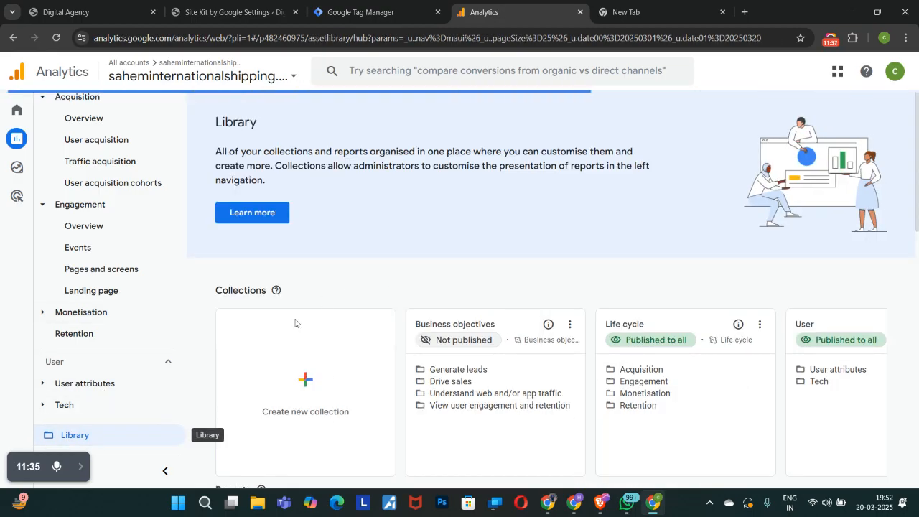
pyautogui.scroll(-3, 200, 384)
pyautogui.scroll(-1, 285, 369)
pyautogui.scroll(1, 431, 368)
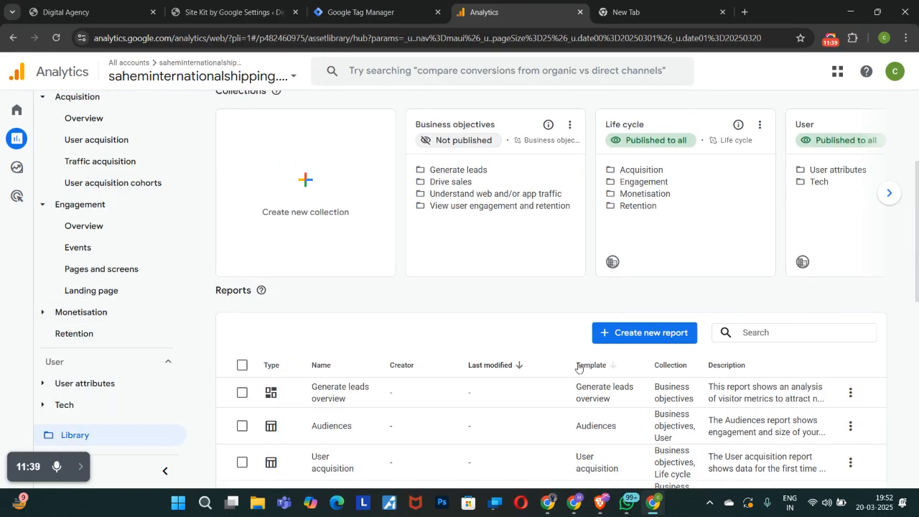
pyautogui.scroll(3, 628, 334)
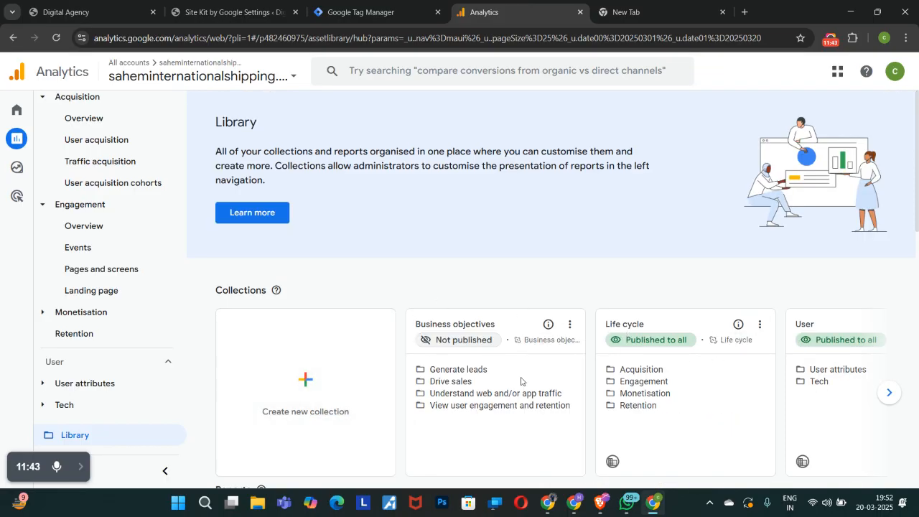
# Create a blank collection and add a topic named SEO to it.
pyautogui.click(304, 402)
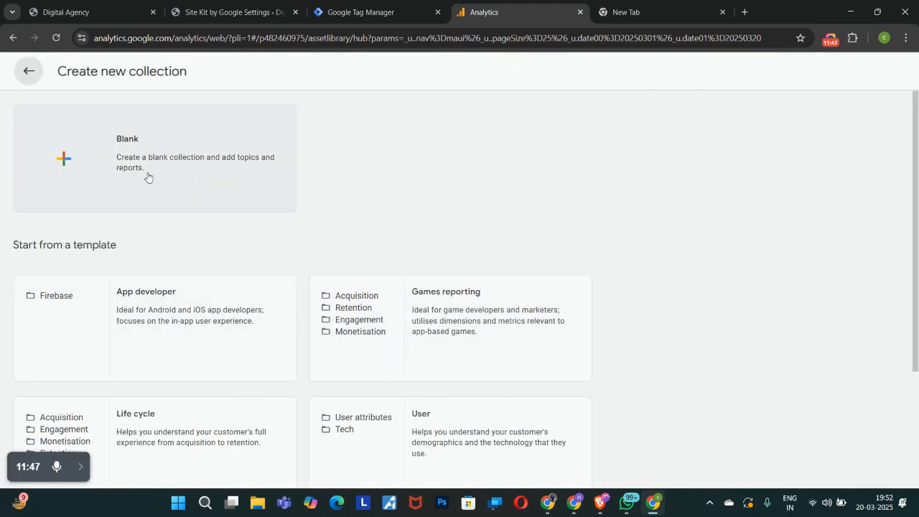
pyautogui.click(113, 151)
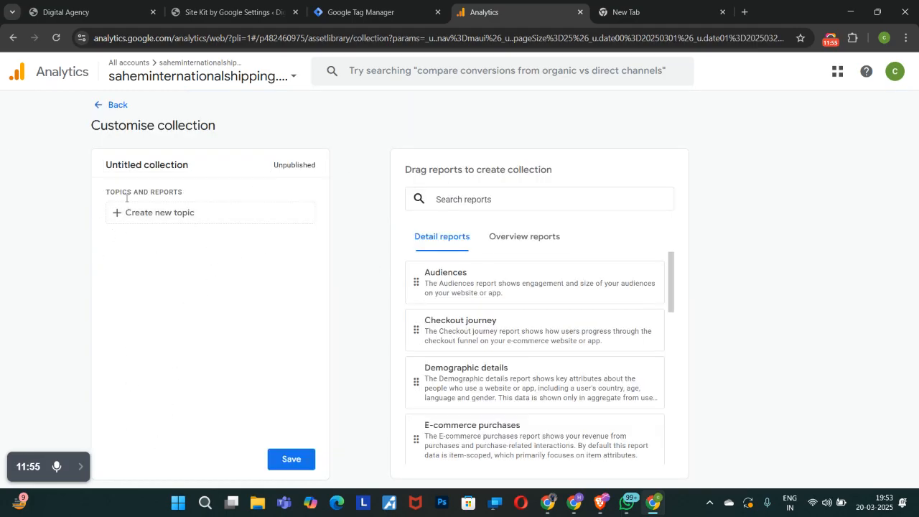
pyautogui.click(158, 220)
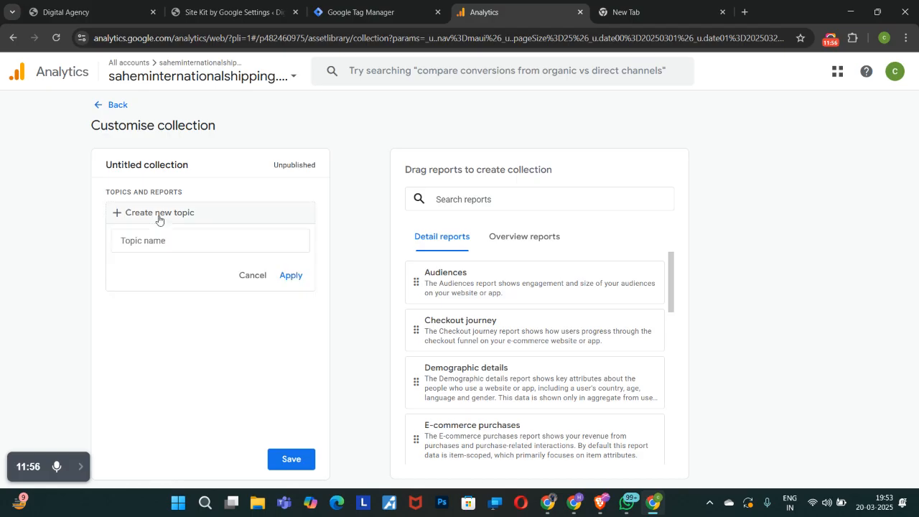
pyautogui.click(208, 240)
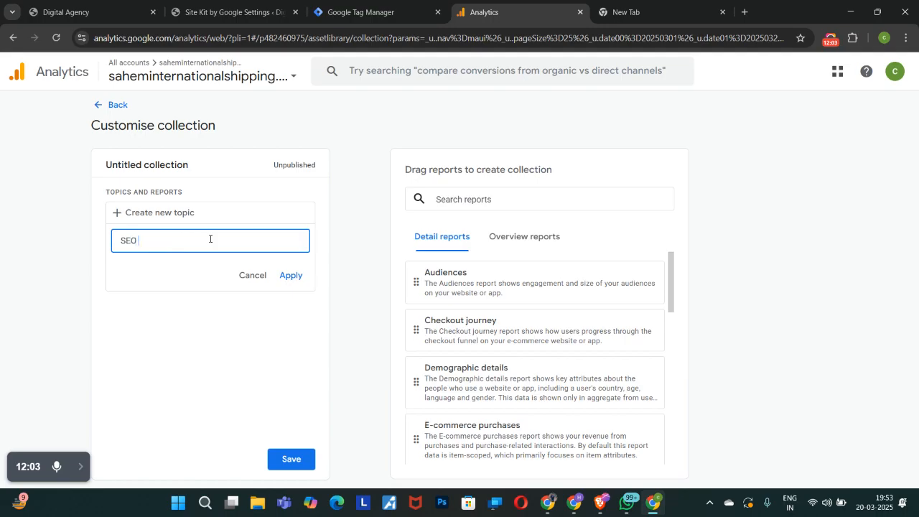
pyautogui.click(287, 275)
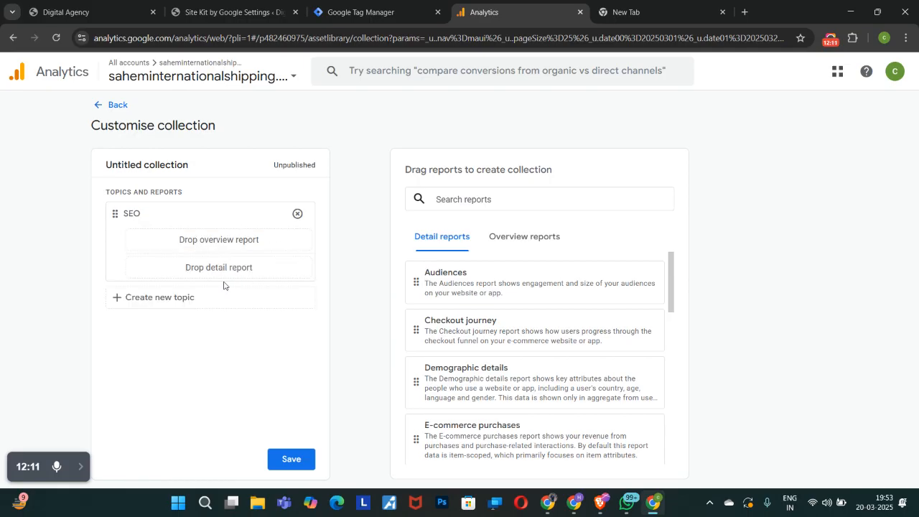
# Look through the detail reports available for the SEO topic, such as Events, Landing page and Traffic acquisition.
pyautogui.moveTo(672, 283)
pyautogui.mouseDown()
pyautogui.moveTo(671, 374)
pyautogui.moveTo(660, 307)
pyautogui.moveTo(666, 272)
pyautogui.mouseUp()
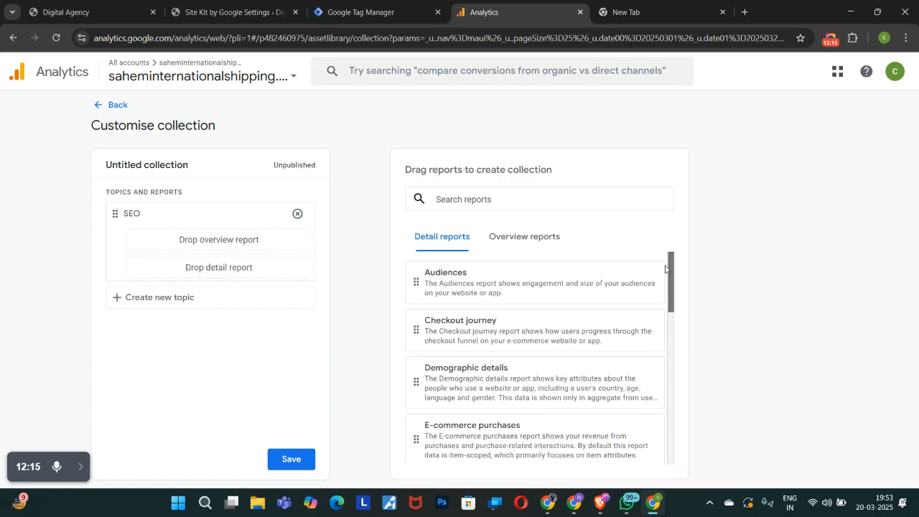
pyautogui.scroll(-10, 430, 309)
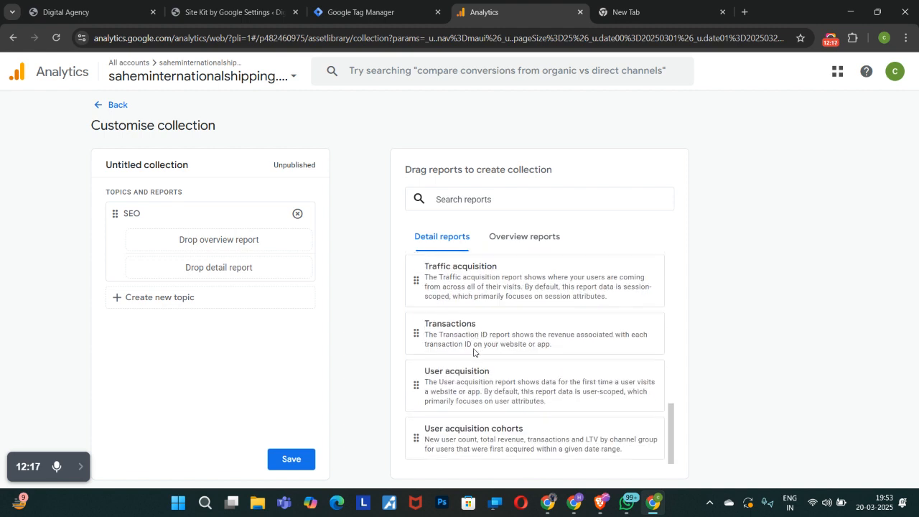
pyautogui.scroll(2, 474, 349)
pyautogui.scroll(-2, 474, 348)
pyautogui.scroll(3, 467, 352)
pyautogui.scroll(3, 492, 373)
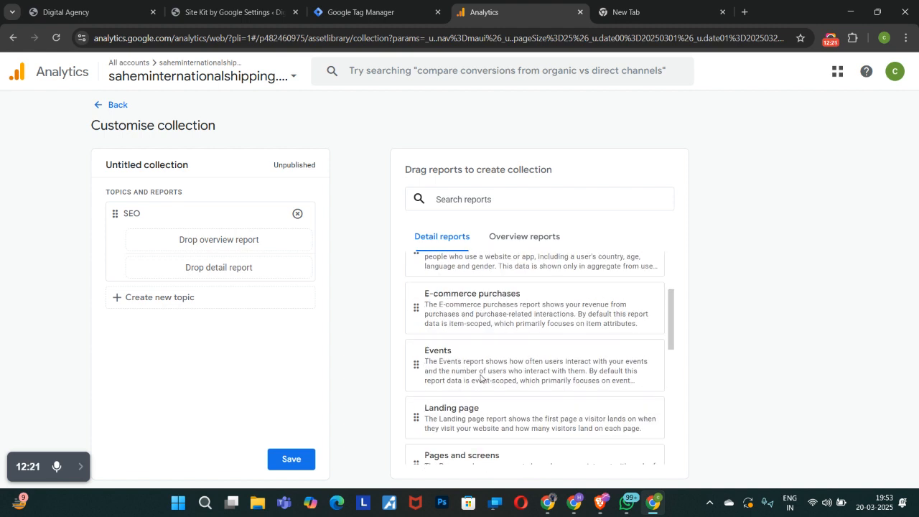
pyautogui.scroll(2, 448, 365)
pyautogui.scroll(-3, 451, 406)
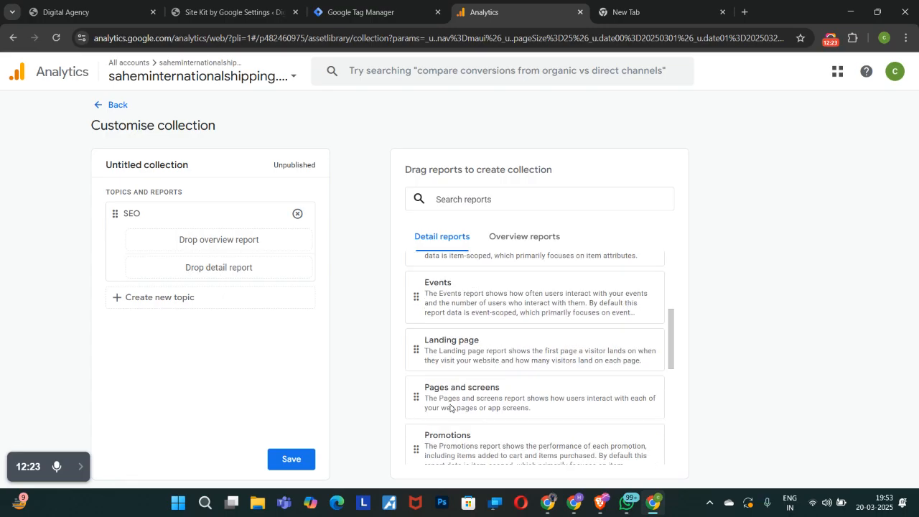
# Switch to the Digital Agency website, look over its home page, and return to the collection editor in Google Analytics.
pyautogui.click(79, 11)
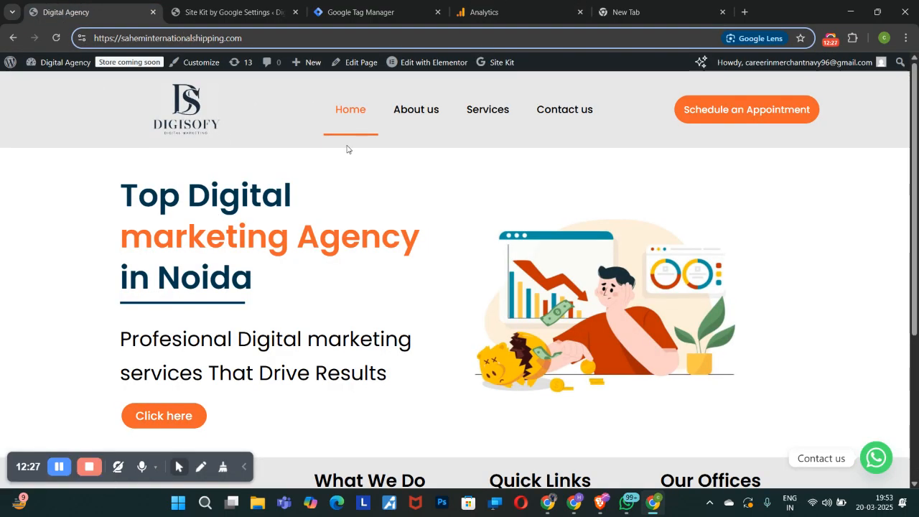
pyautogui.scroll(-3, 889, 237)
pyautogui.scroll(3, 825, 251)
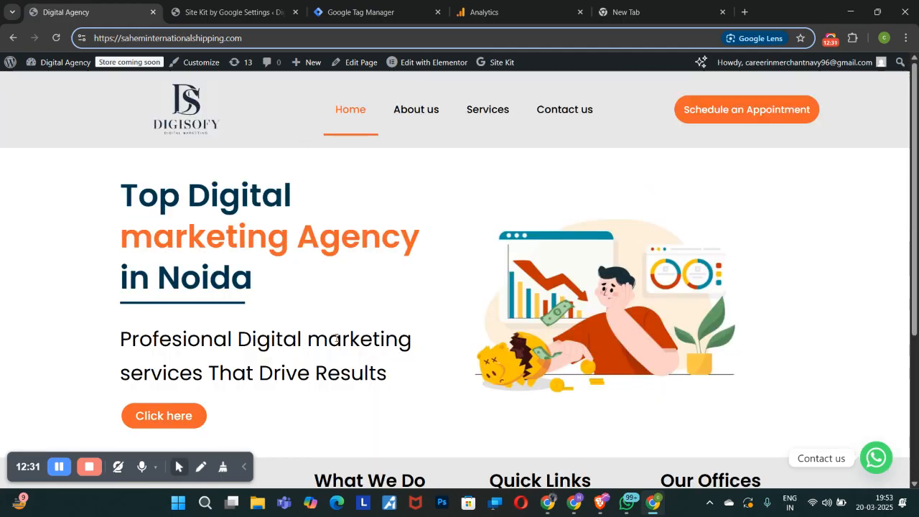
pyautogui.click(486, 12)
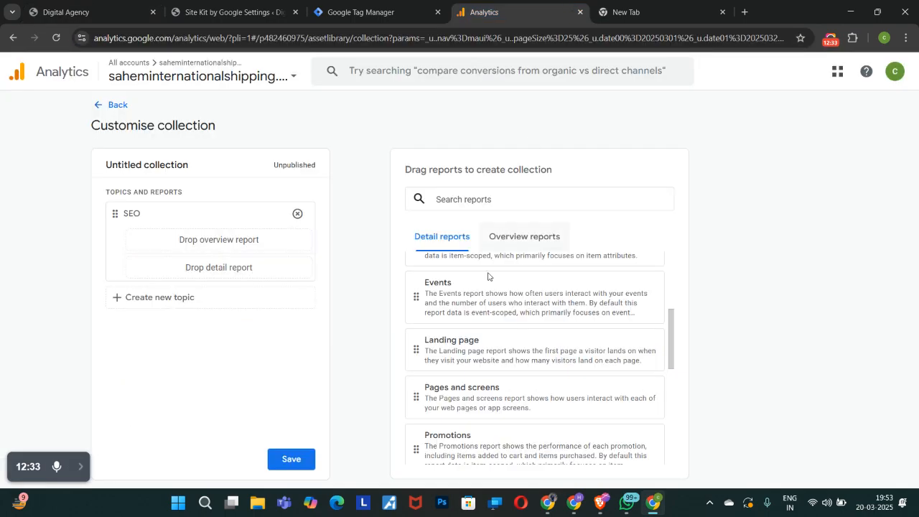
# Add the Landing page and Demographic details reports to the SEO topic, with Demographic details placed first.
pyautogui.moveTo(451, 353); pyautogui.dragTo(175, 285)
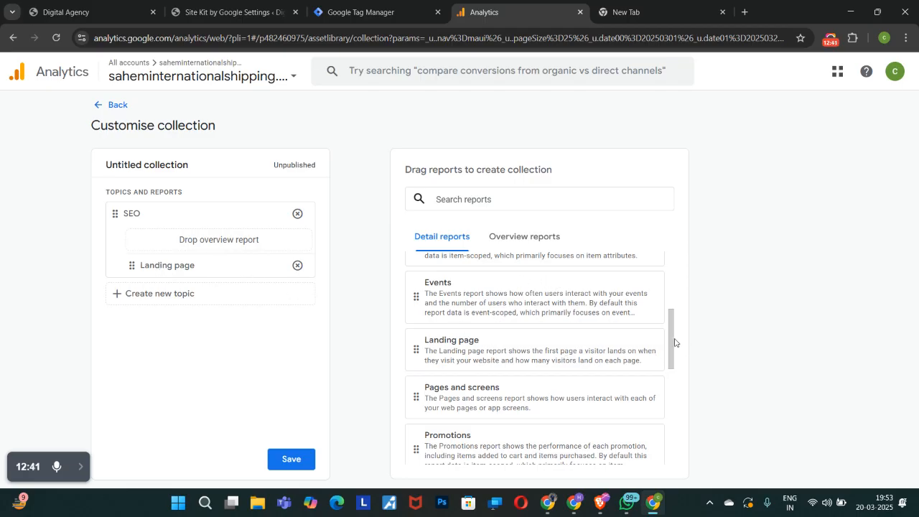
pyautogui.scroll(3, 665, 287)
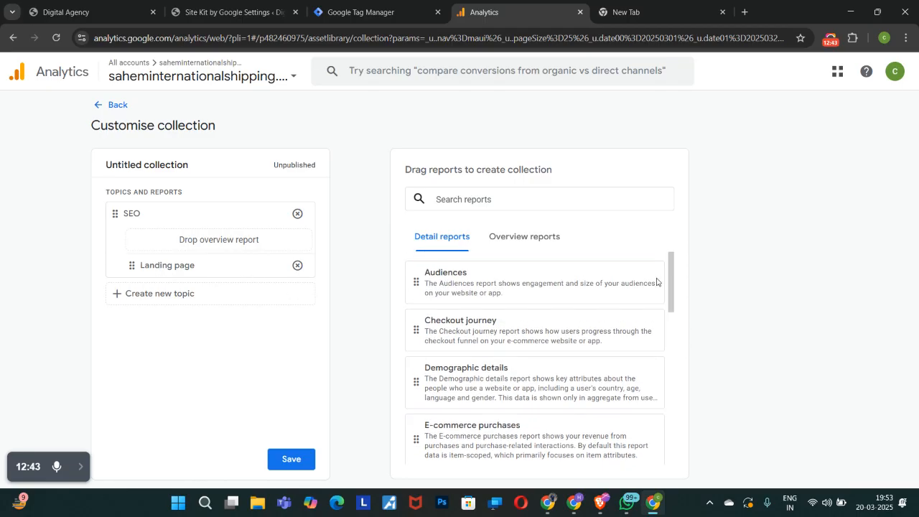
pyautogui.moveTo(495, 384); pyautogui.dragTo(190, 263)
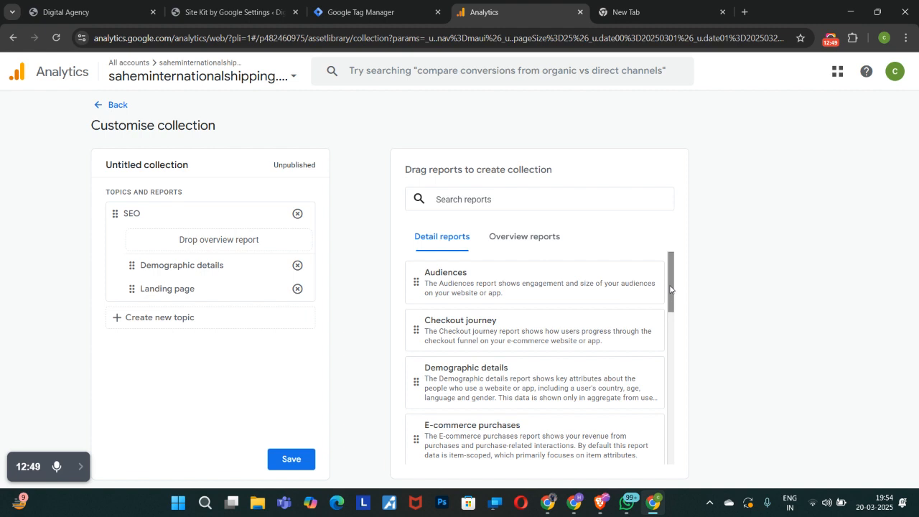
# Check the remaining detail reports, save the untitled collection with its SEO topic, and return to the Library.
pyautogui.moveTo(670, 289)
pyautogui.mouseDown()
pyautogui.moveTo(670, 317)
pyautogui.moveTo(670, 297)
pyautogui.mouseUp()
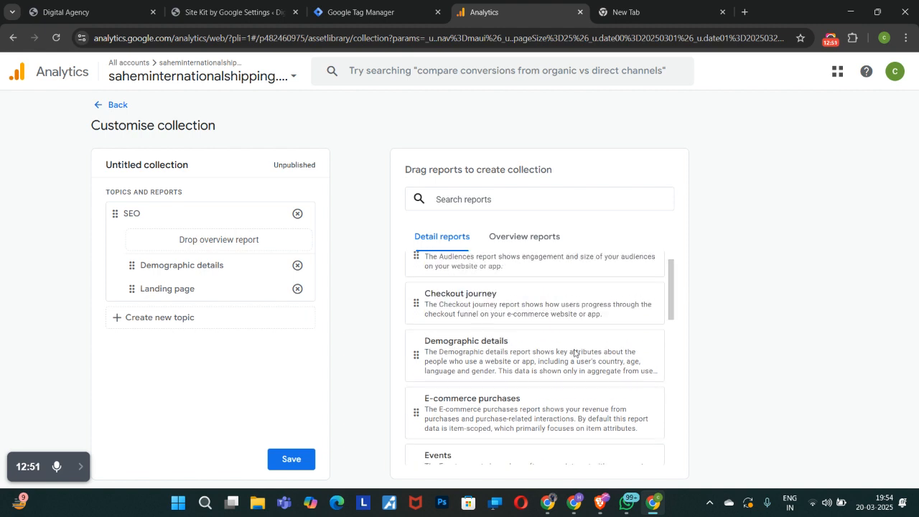
pyautogui.scroll(1, 561, 324)
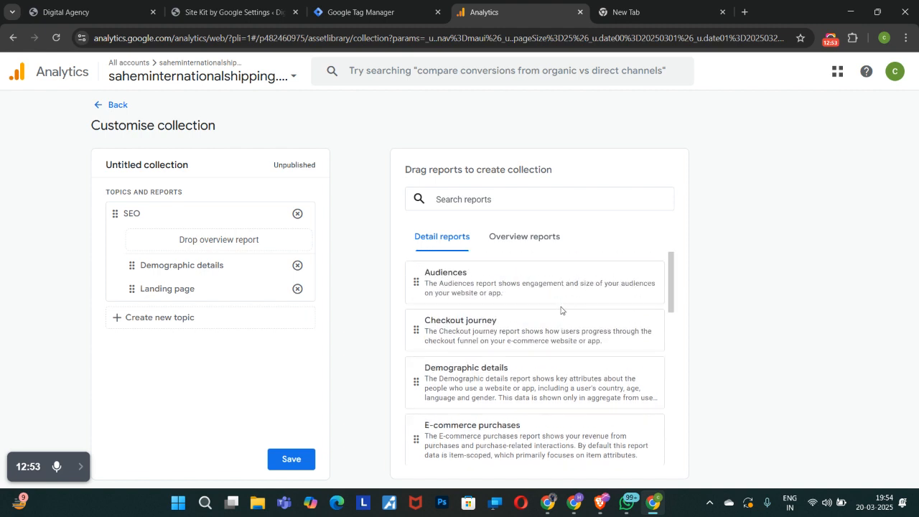
pyautogui.scroll(-10, 561, 306)
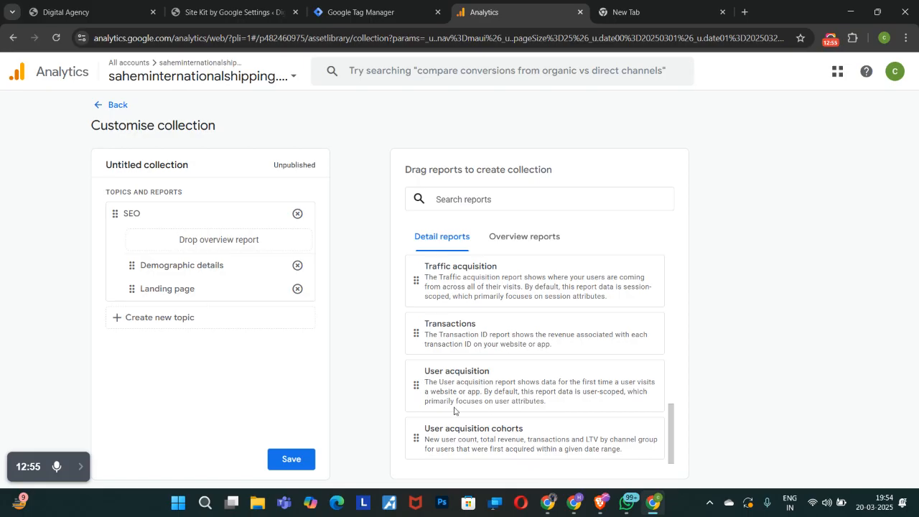
pyautogui.scroll(10, 507, 386)
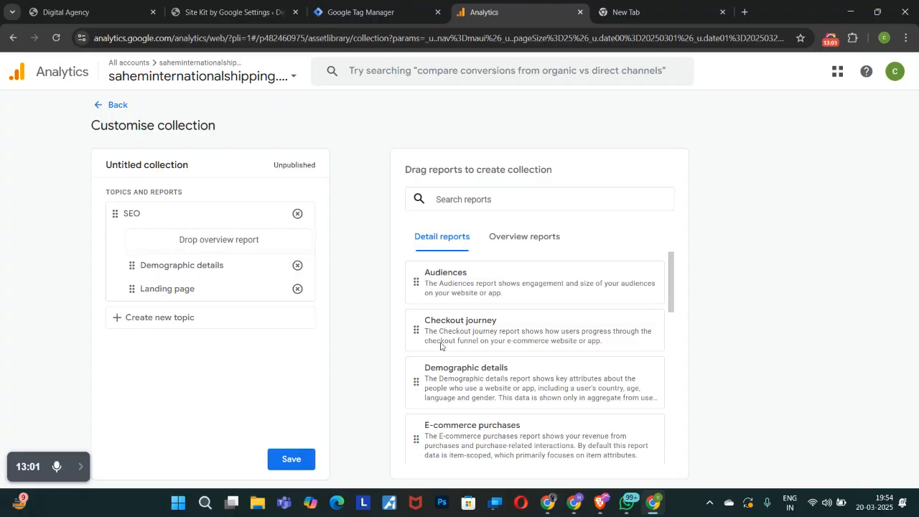
pyautogui.click(289, 459)
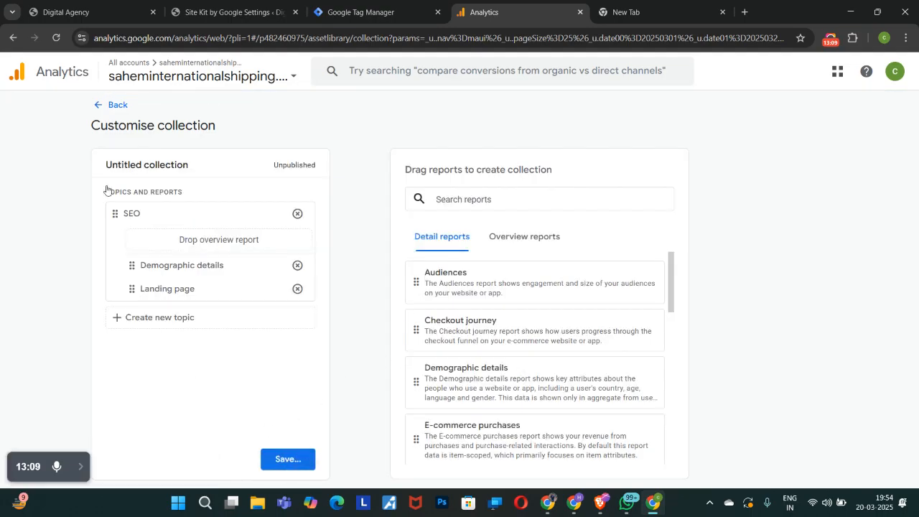
pyautogui.click(105, 106)
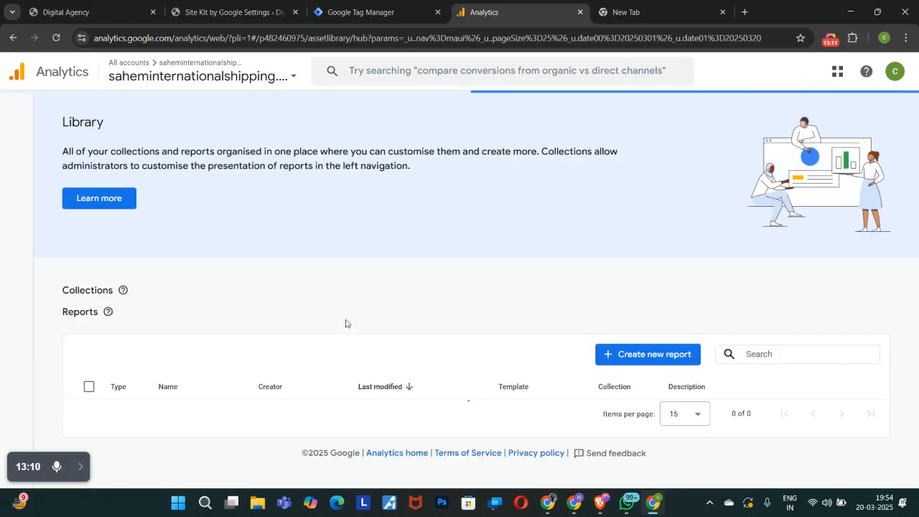
# Publish the untitled collection containing the SEO topic from the Library's collections.
pyautogui.scroll(-3, 432, 310)
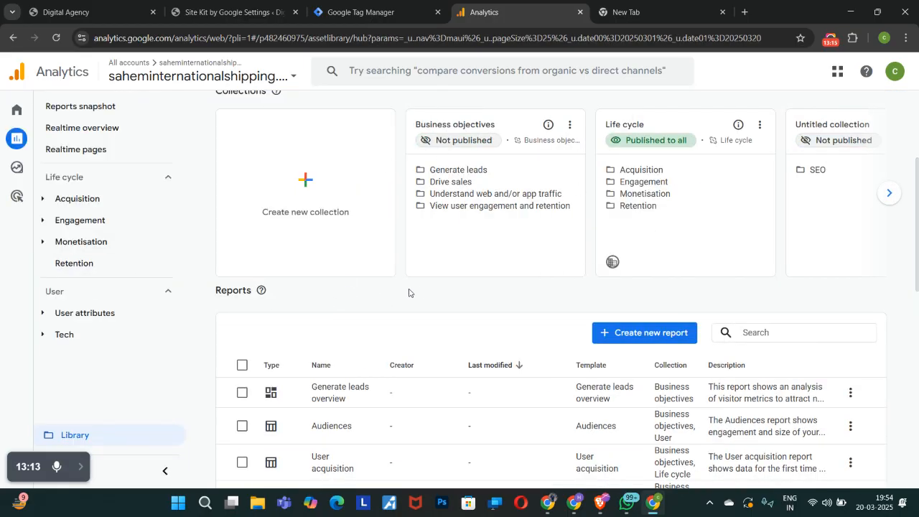
pyautogui.click(889, 194)
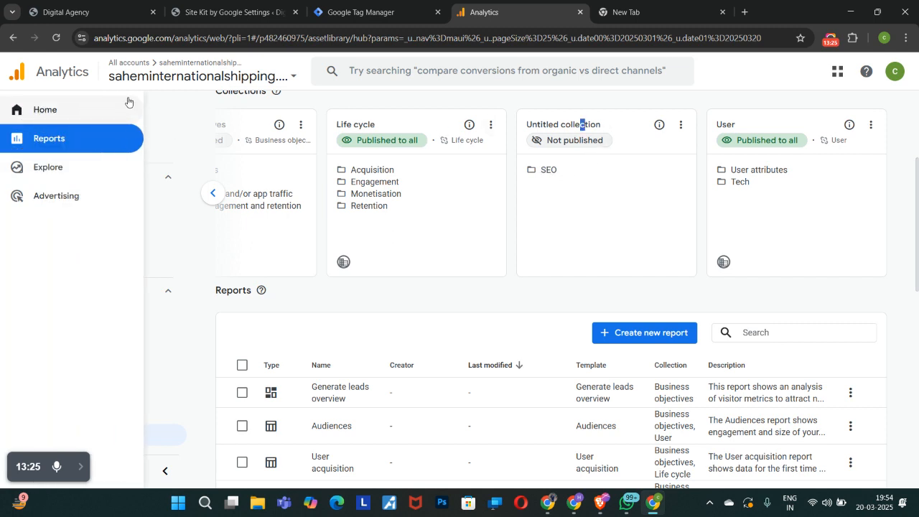
pyautogui.click(680, 125)
pyautogui.click(700, 154)
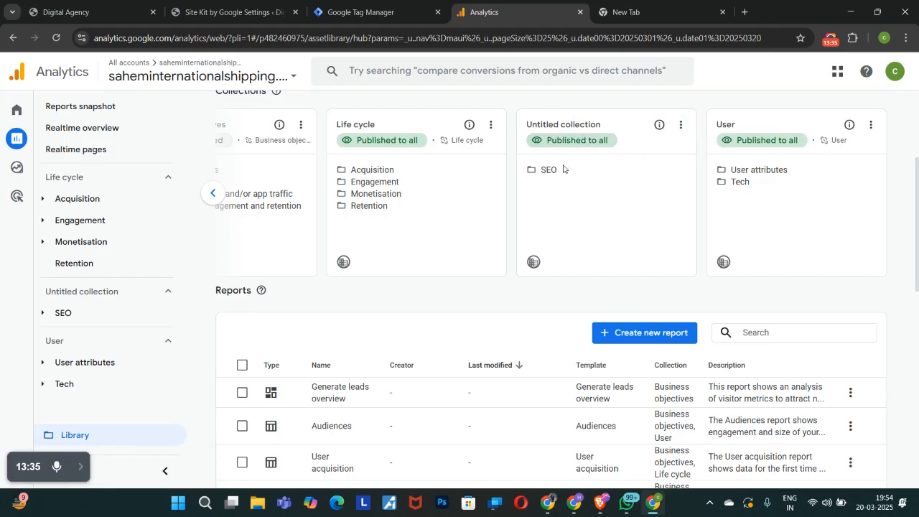
# Open the Analytics Home page and browse the recently accessed reports.
pyautogui.click(21, 110)
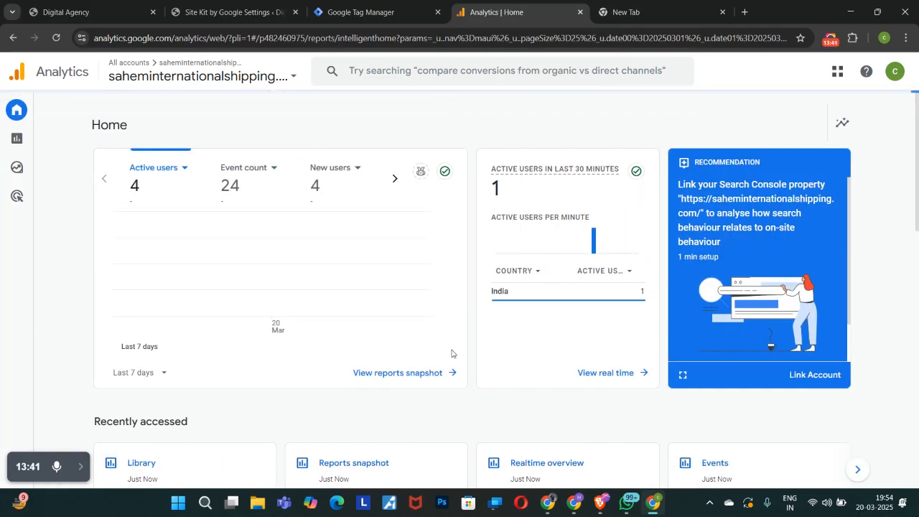
pyautogui.scroll(-3, 460, 381)
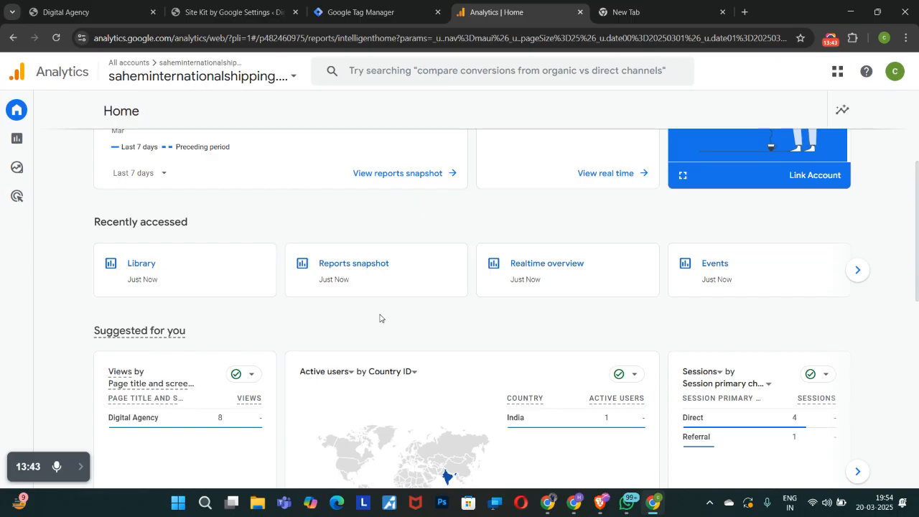
pyautogui.click(860, 270)
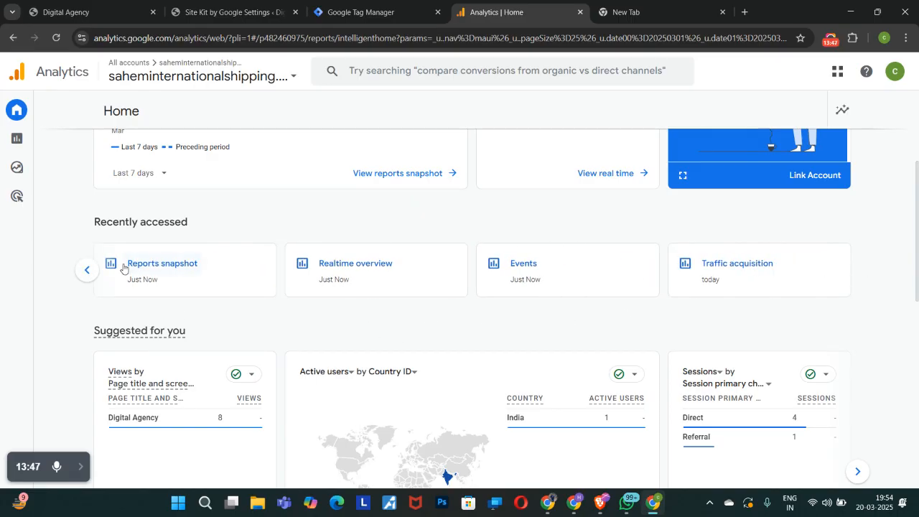
# Look through the Home page's overview metrics, full row of recently accessed reports and suggested cards.
pyautogui.click(86, 271)
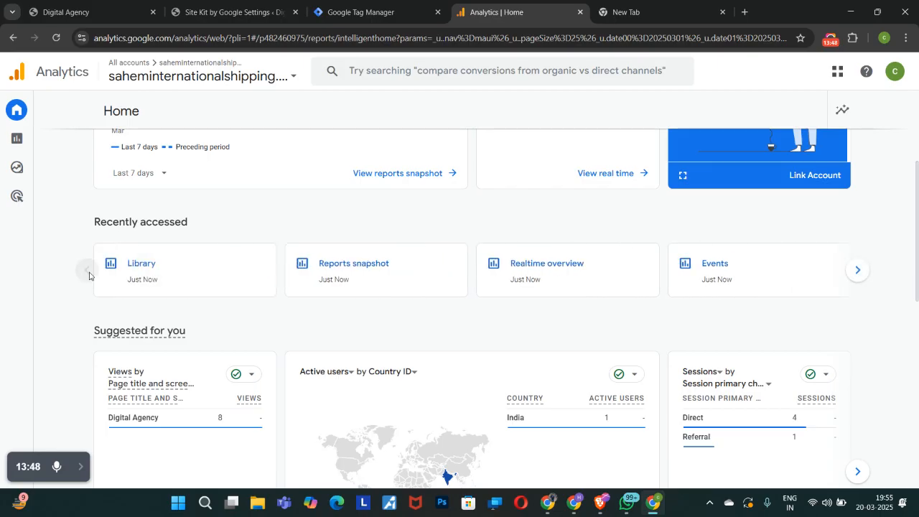
pyautogui.click(860, 270)
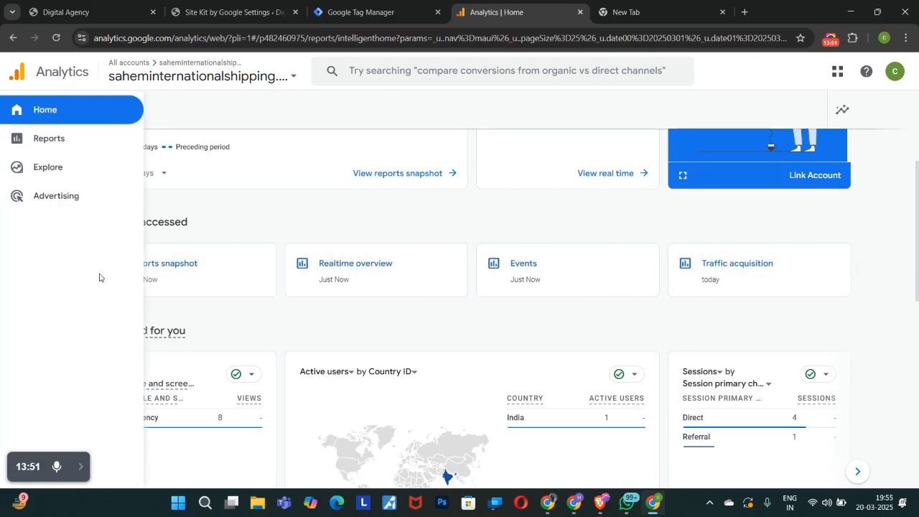
pyautogui.scroll(-7, 287, 301)
pyautogui.scroll(10, 270, 305)
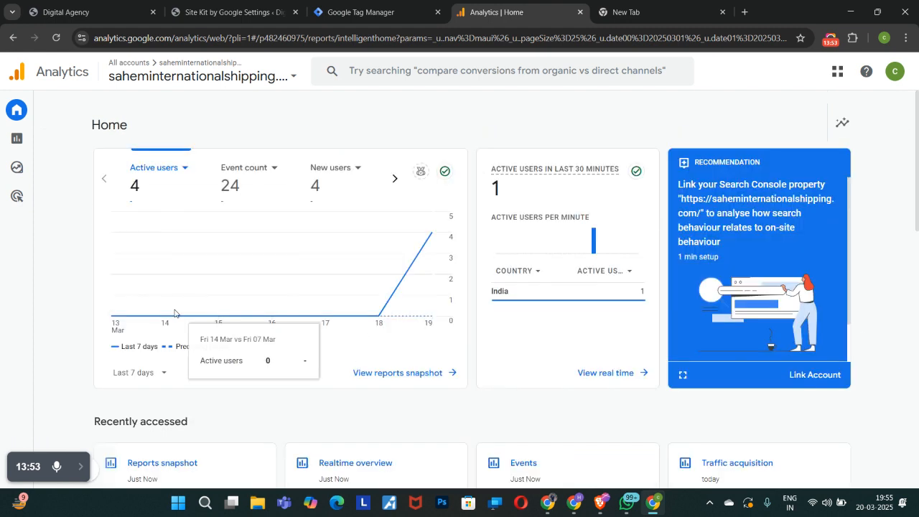
pyautogui.moveTo(44, 141)
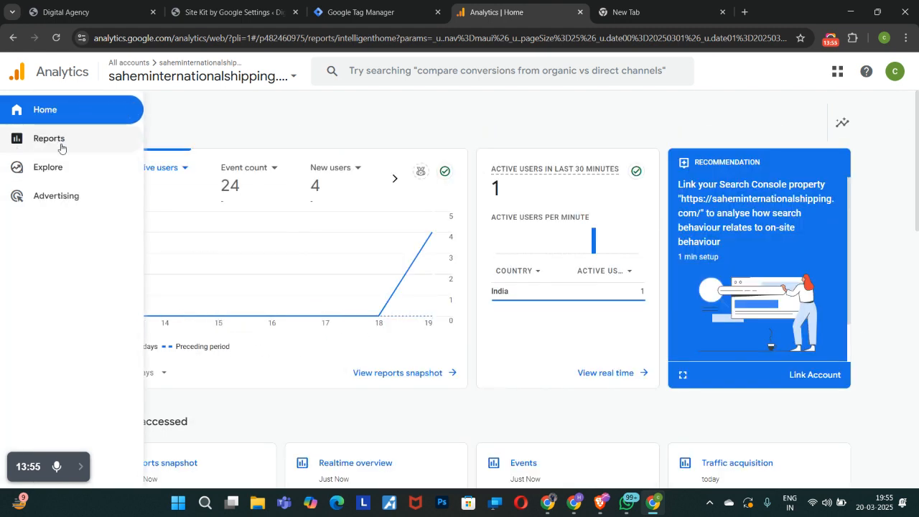
pyautogui.scroll(-6, 230, 237)
pyautogui.scroll(6, 229, 238)
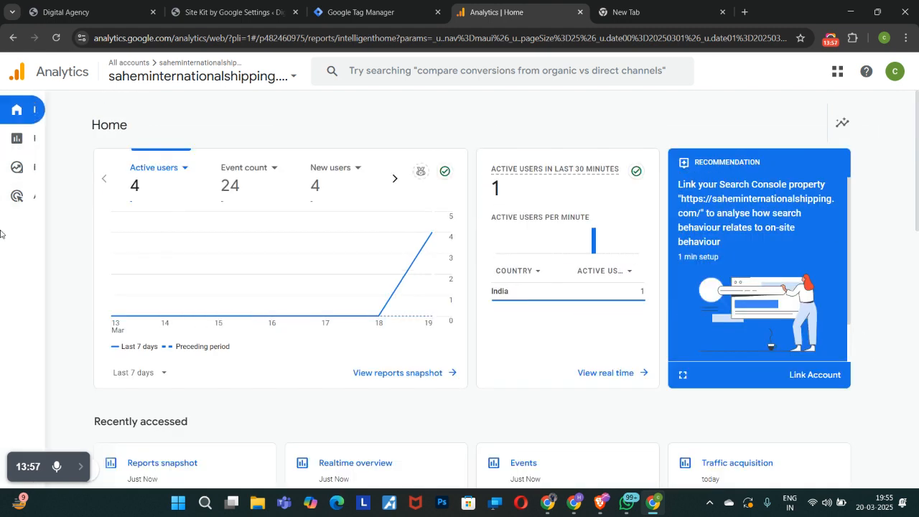
# View the Explorations page with its exploration templates, and return to the Reports snapshot.
pyautogui.click(57, 172)
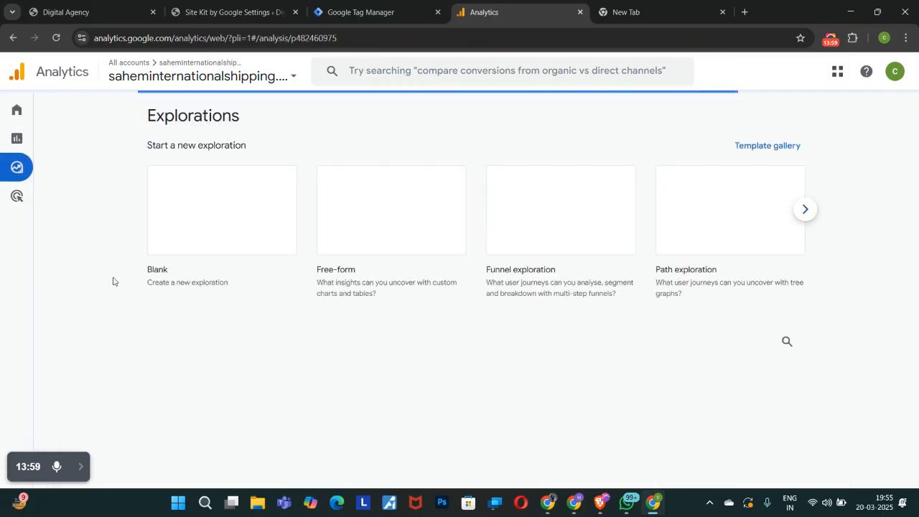
pyautogui.click(31, 140)
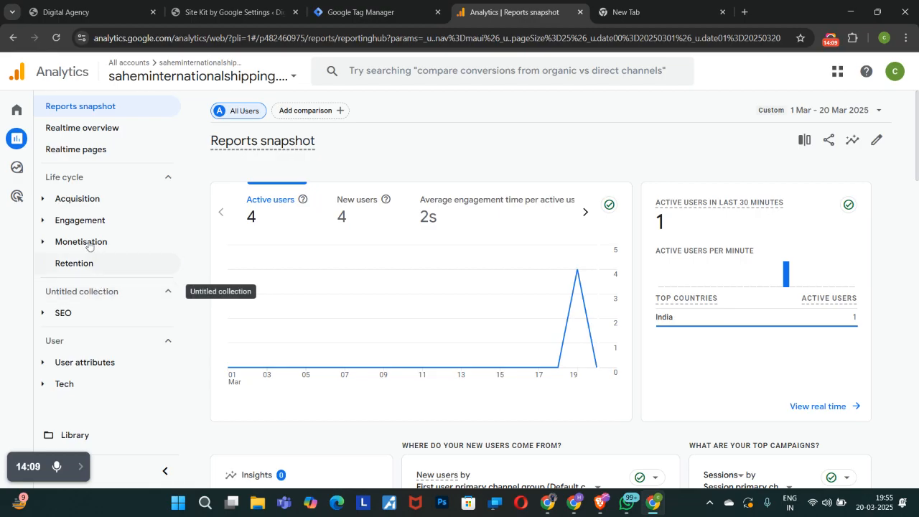
pyautogui.click(81, 471)
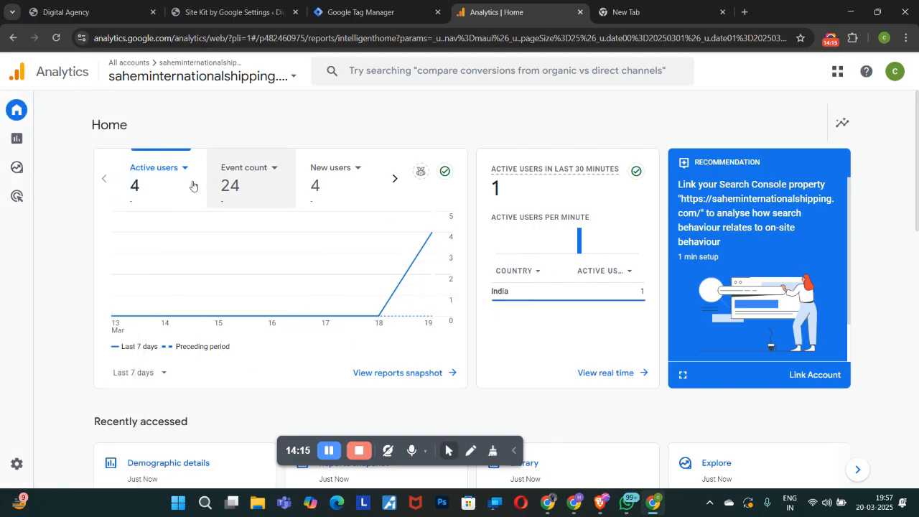
# Open the Demographic details report under the untitled collection's SEO topic in Reports.
pyautogui.moveTo(34, 128)
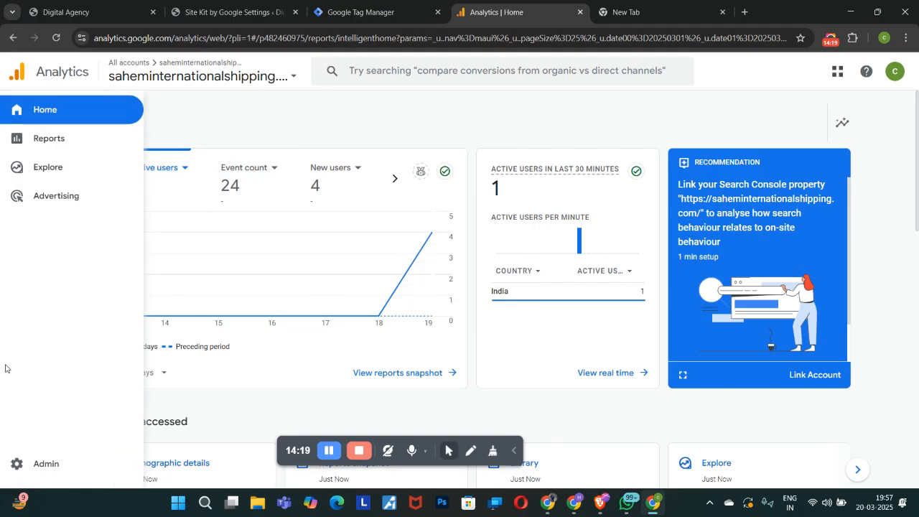
pyautogui.click(64, 148)
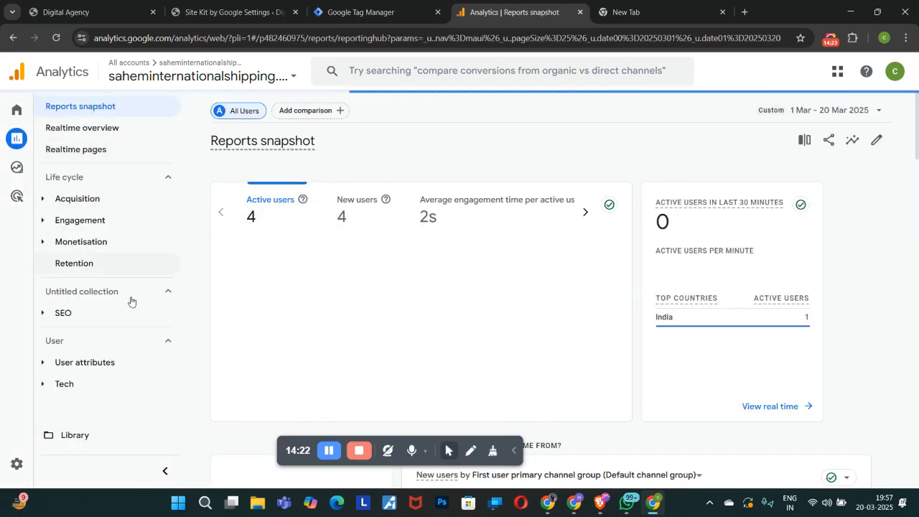
pyautogui.click(59, 316)
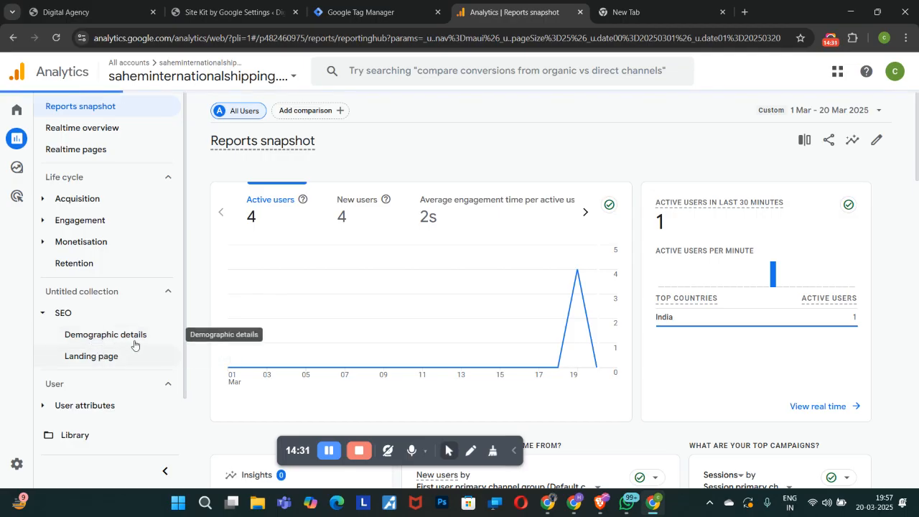
pyautogui.click(96, 335)
# Examine the Demographic details table by country, comparing the event counts of the (not set) and India rows.
pyautogui.scroll(-3, 379, 273)
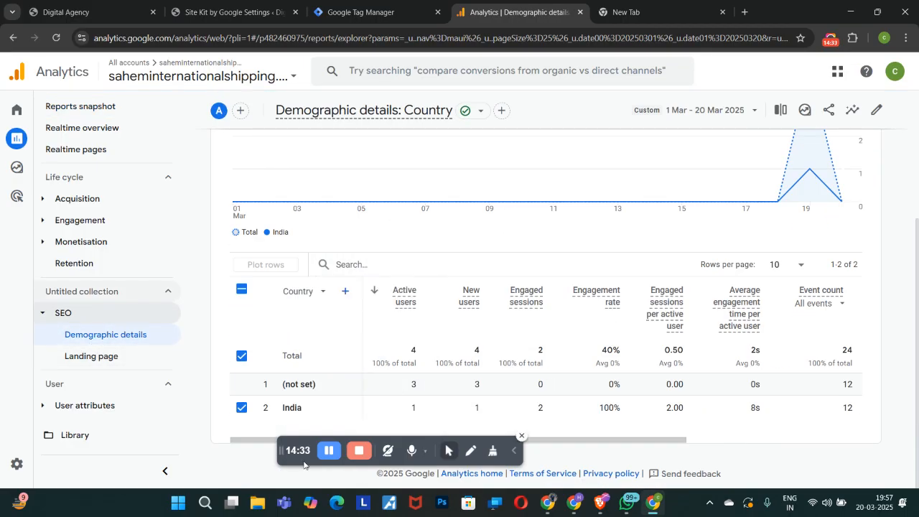
pyautogui.moveTo(281, 450); pyautogui.dragTo(38, 472)
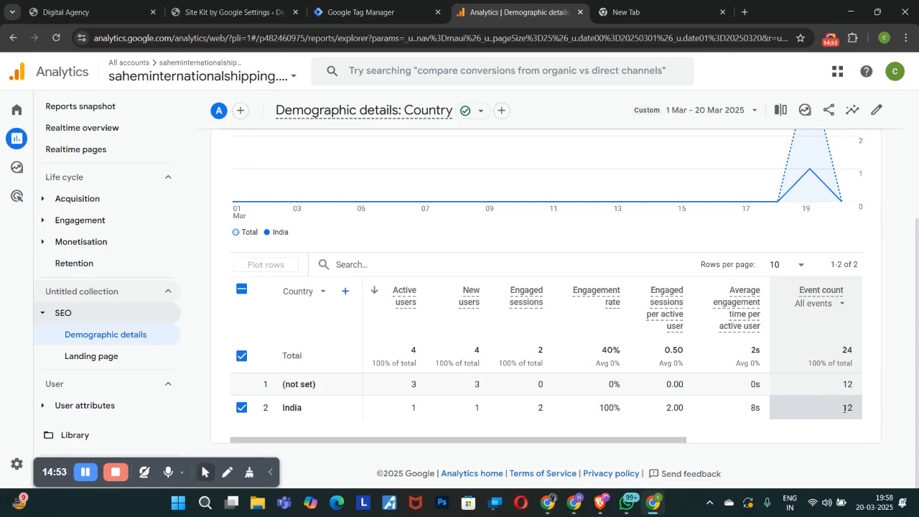
pyautogui.hscroll(1, 852, 409)
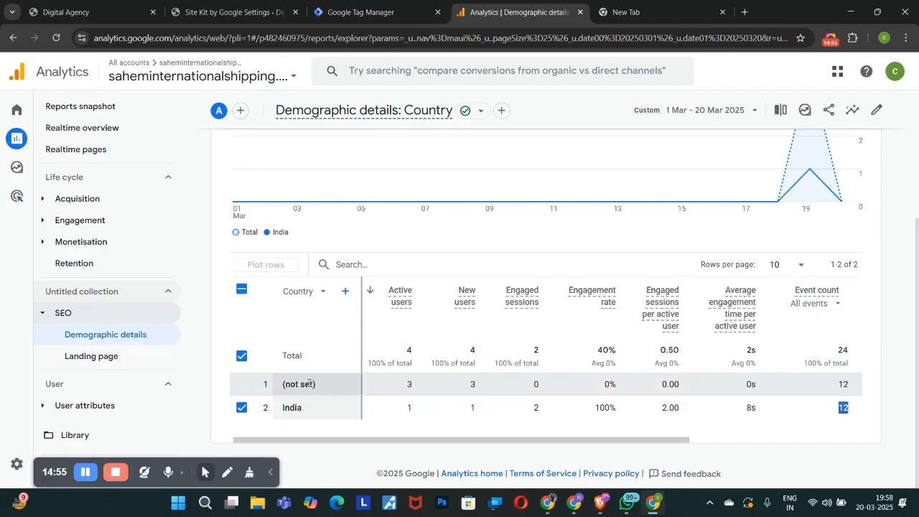
pyautogui.click(842, 388)
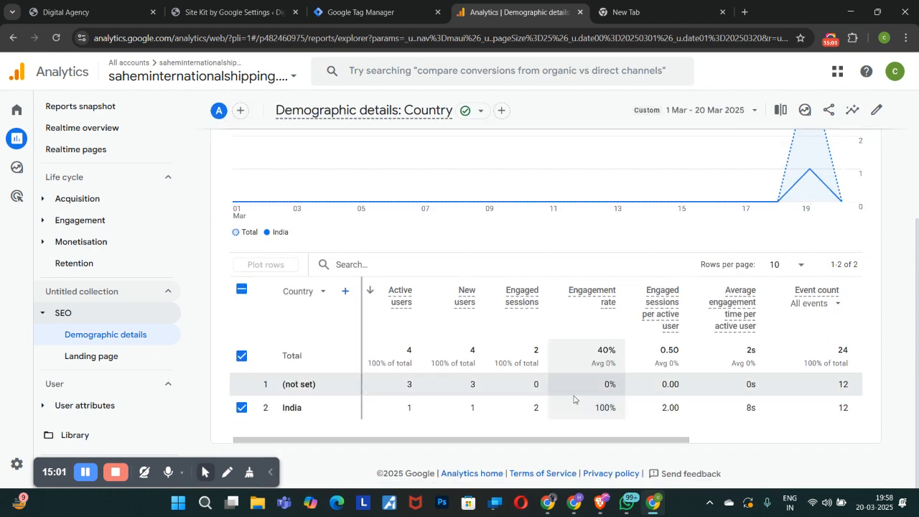
pyautogui.moveTo(375, 439); pyautogui.dragTo(301, 435)
# Open the SEO topic's Landing page report and examine all columns of its table.
pyautogui.click(91, 357)
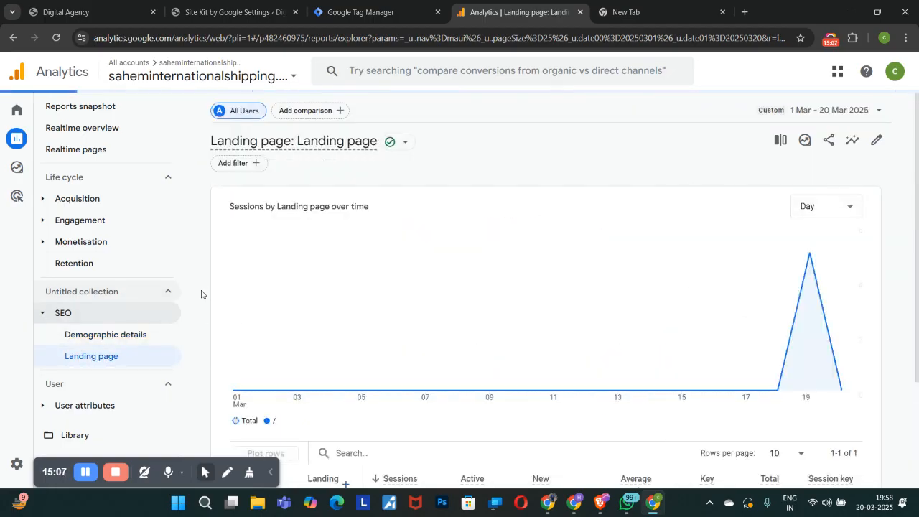
pyautogui.scroll(-3, 784, 292)
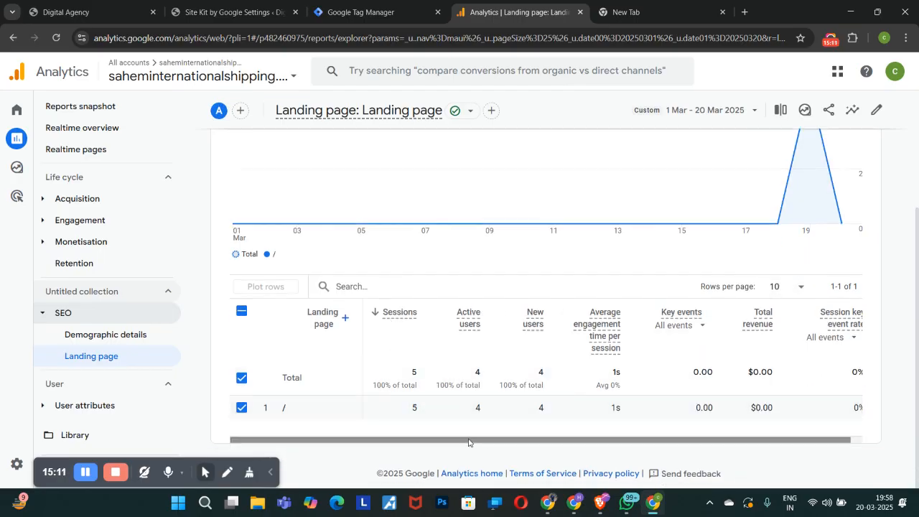
pyautogui.moveTo(487, 439); pyautogui.dragTo(528, 437)
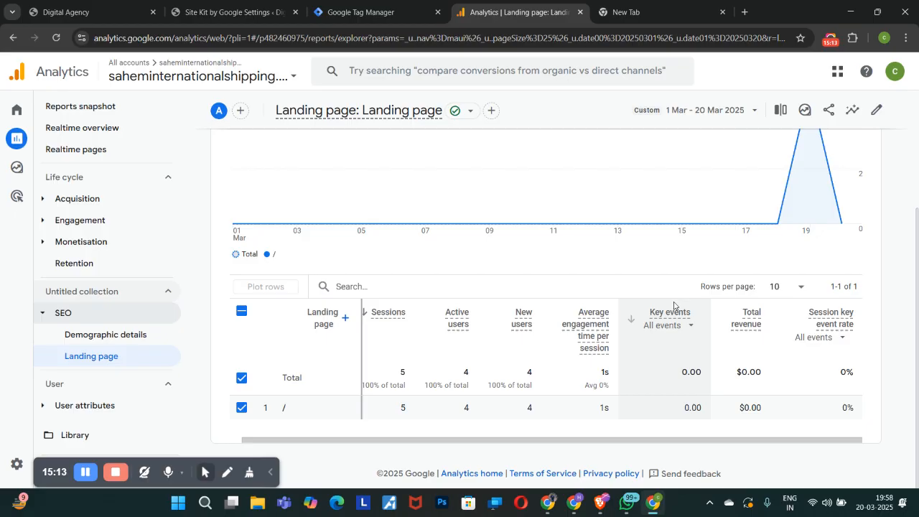
pyautogui.scroll(3, 673, 305)
pyautogui.scroll(-3, 660, 318)
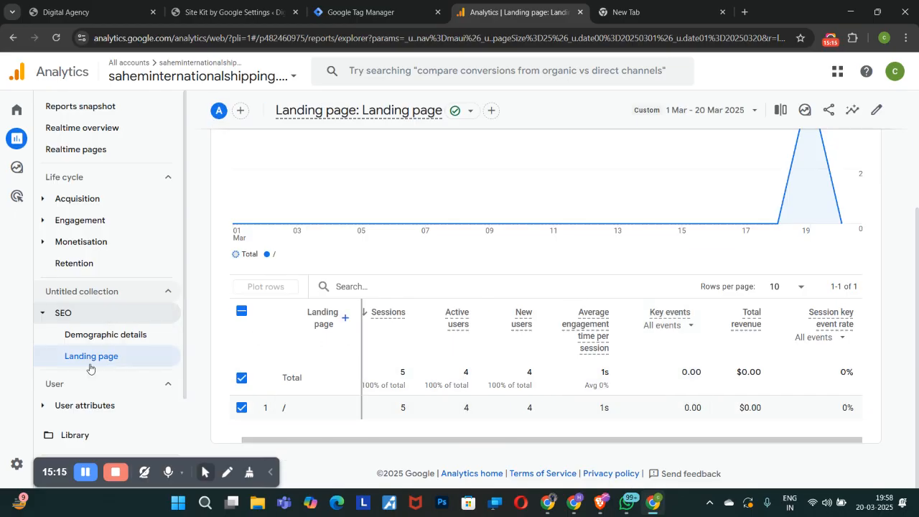
# Expand the User attributes topic and compare the reports listed under the Life cycle, untitled and User collections.
pyautogui.click(99, 404)
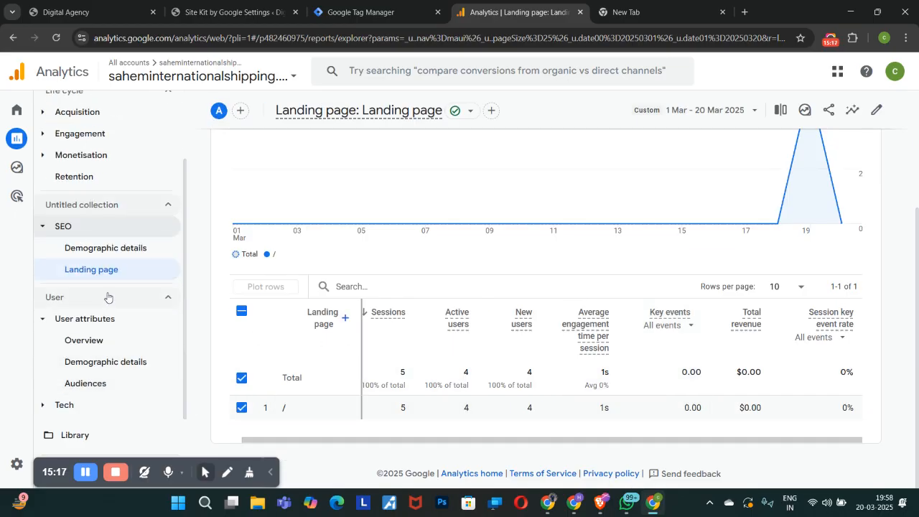
pyautogui.scroll(1, 112, 297)
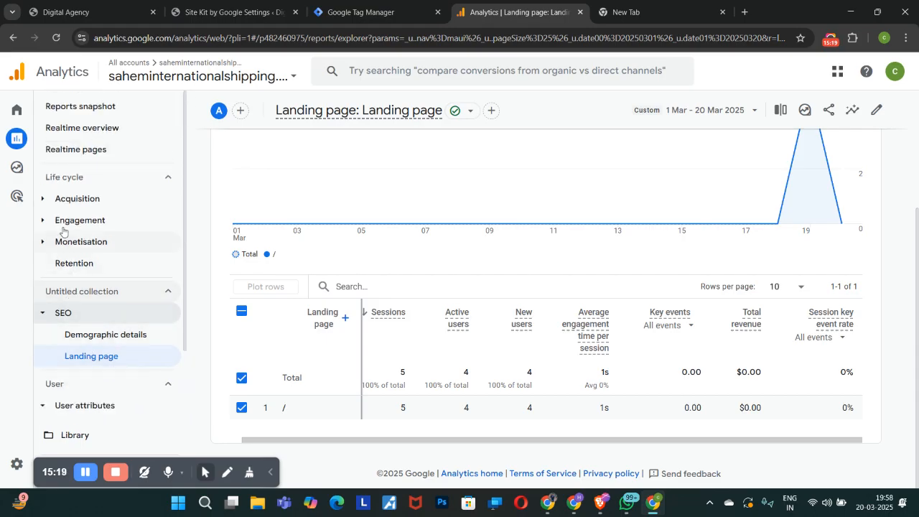
pyautogui.scroll(-1, 84, 328)
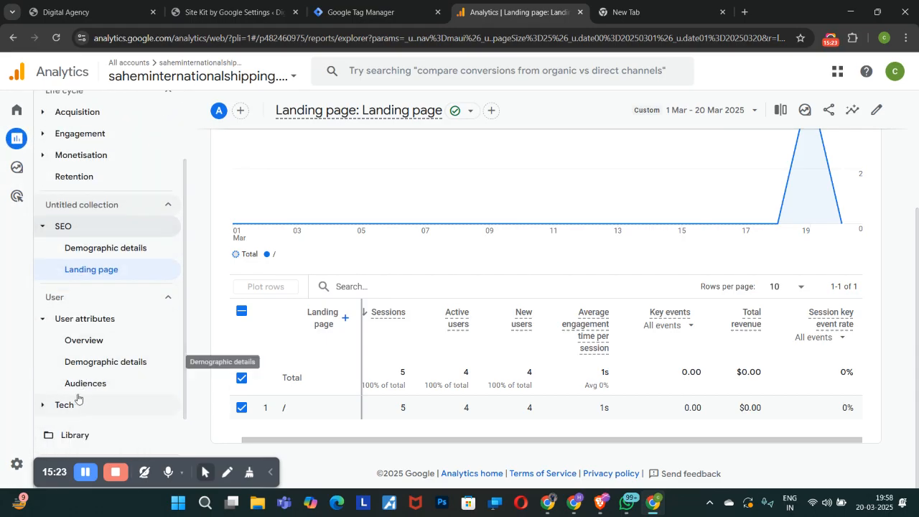
pyautogui.scroll(1, 72, 310)
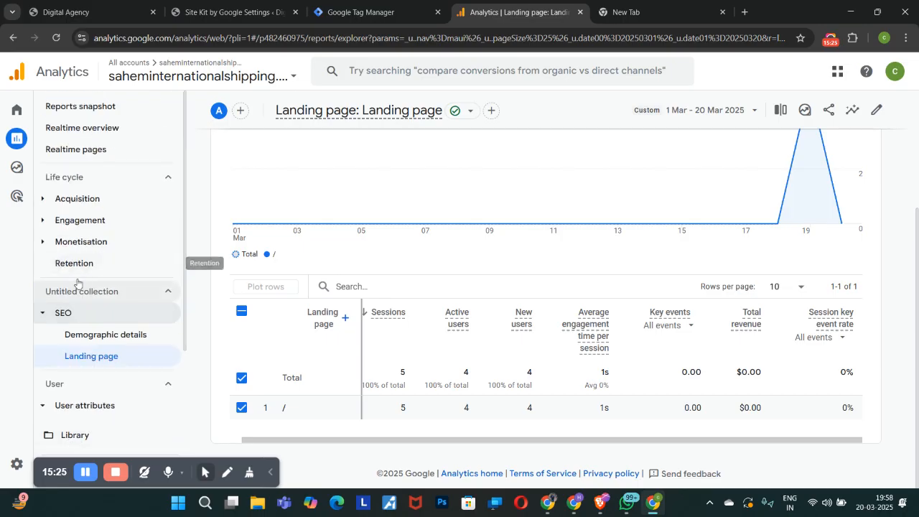
pyautogui.scroll(-1, 103, 273)
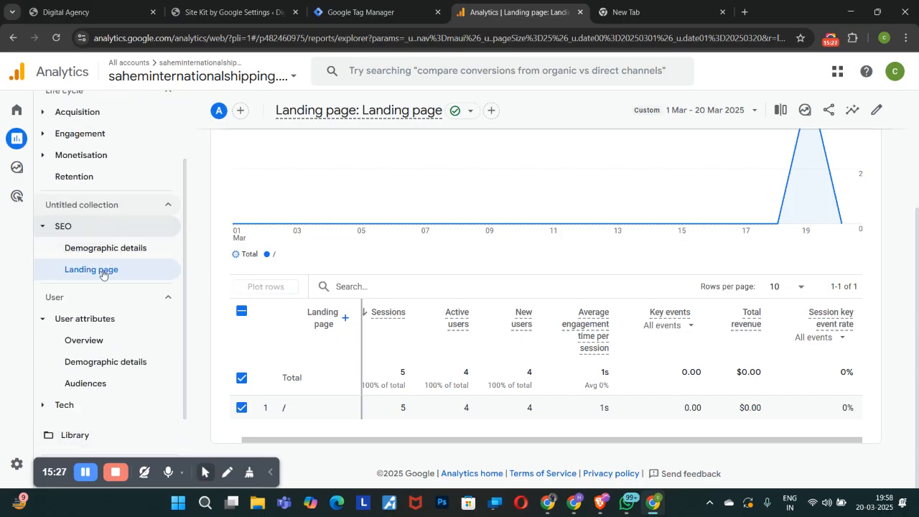
pyautogui.scroll(1, 76, 343)
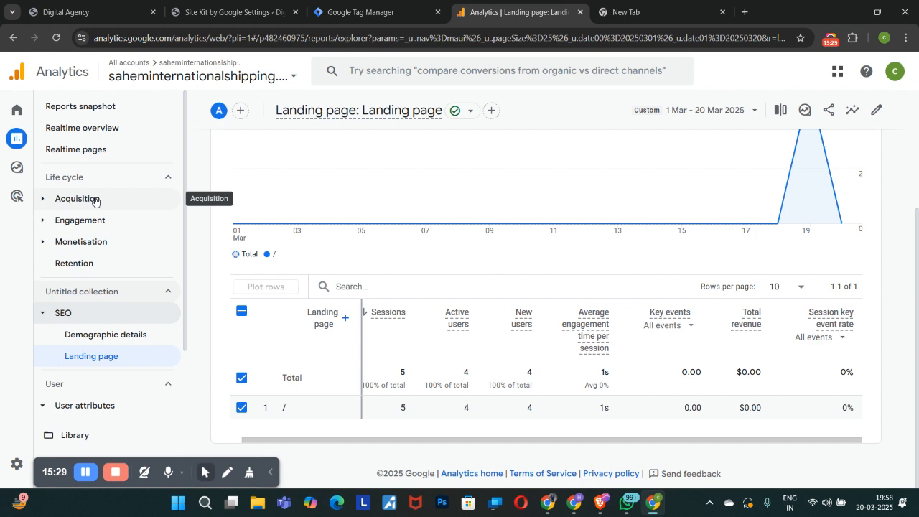
# View the Events report under Engagement, look over the other report collections, and collapse the Engagement topic.
pyautogui.scroll(-1, 93, 266)
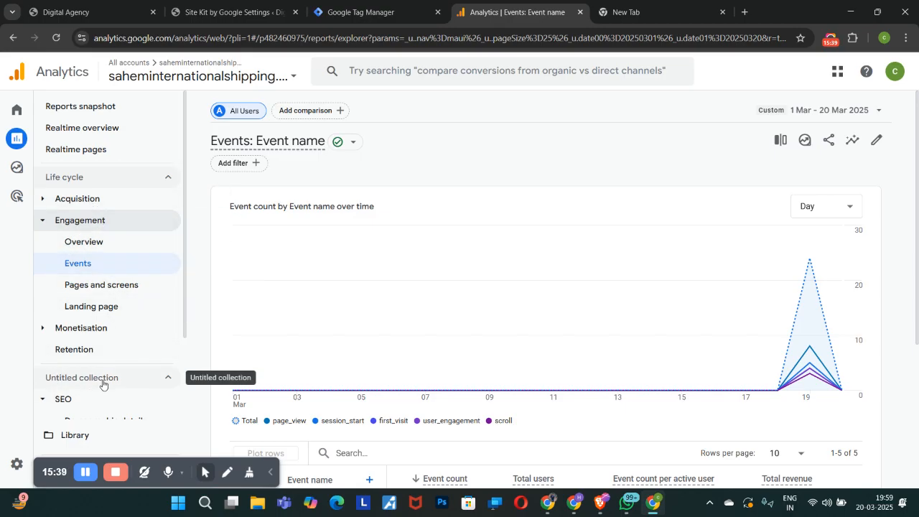
pyautogui.scroll(-3, 76, 395)
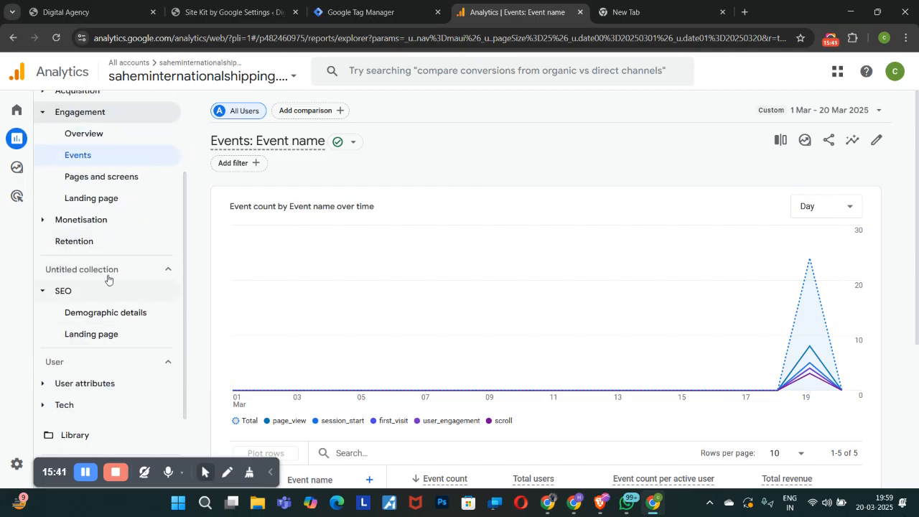
pyautogui.scroll(3, 108, 273)
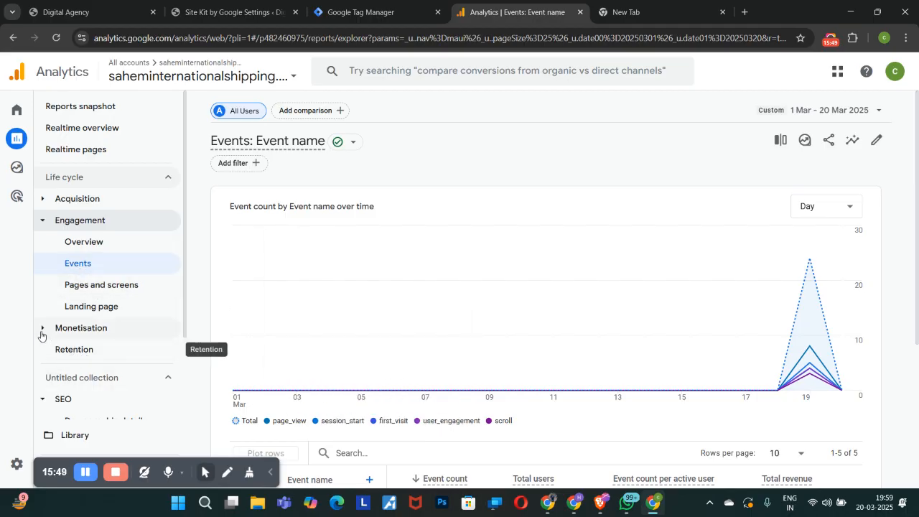
pyautogui.click(46, 220)
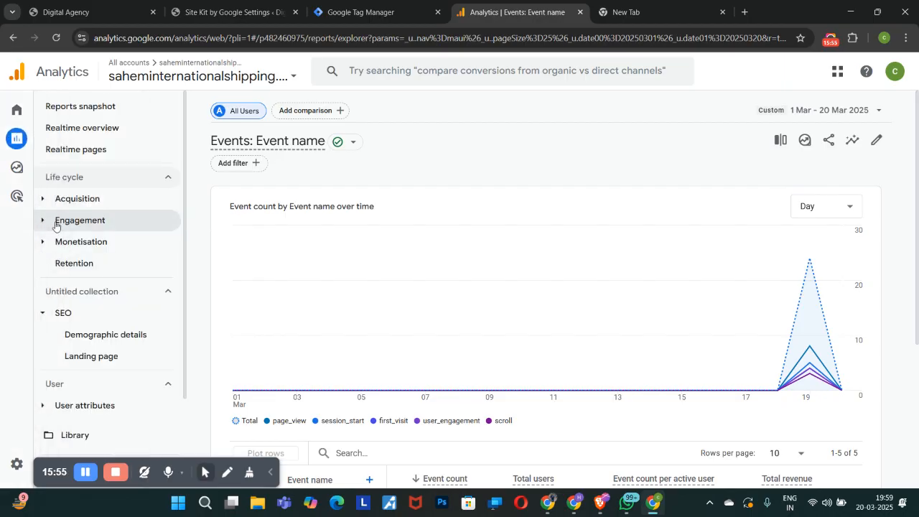
# Open the Retention overview and review its new users, user engagement and average 120d value charts.
pyautogui.click(69, 266)
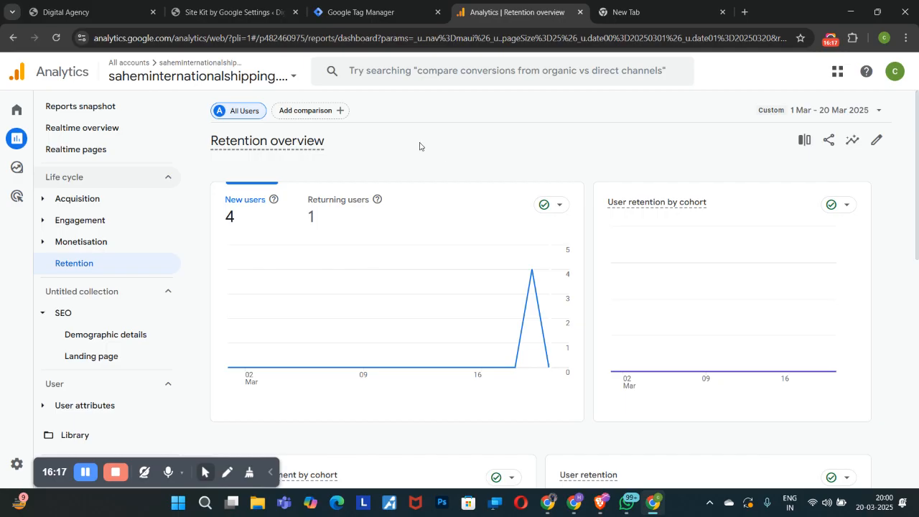
pyautogui.scroll(-6, 416, 207)
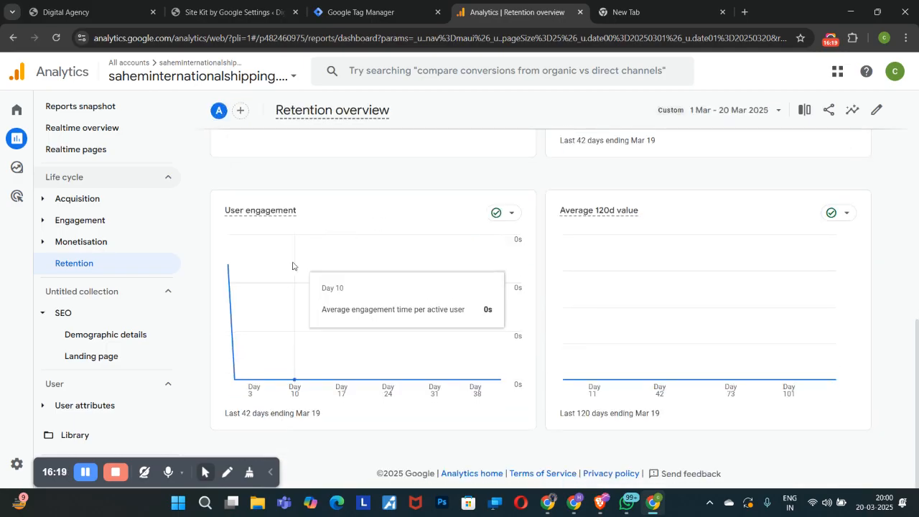
pyautogui.scroll(1, 290, 266)
pyautogui.scroll(-3, 258, 294)
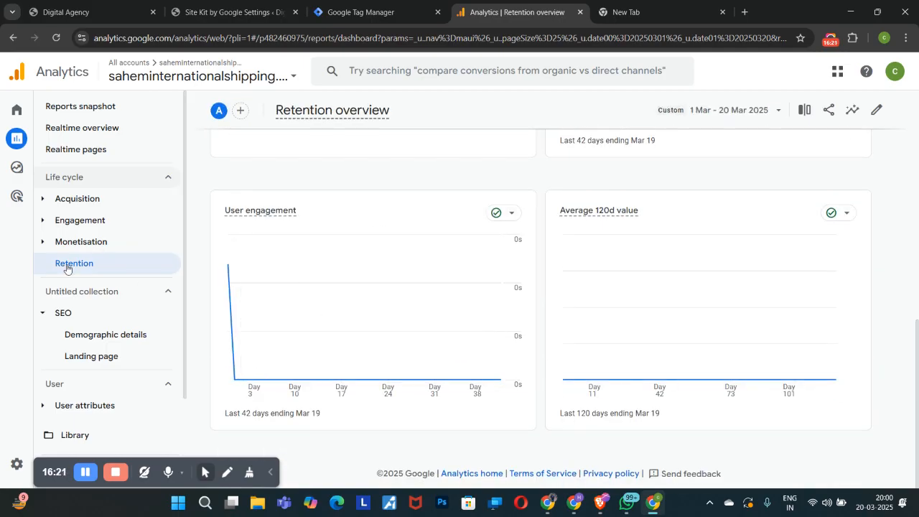
pyautogui.moveTo(31, 478); pyautogui.dragTo(219, 476)
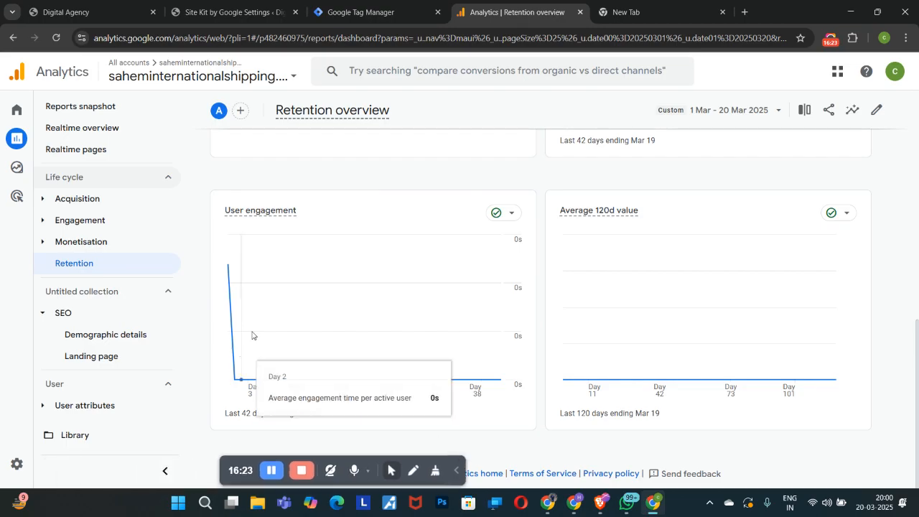
pyautogui.scroll(1, 288, 284)
pyautogui.scroll(5, 288, 284)
pyautogui.scroll(2, 541, 254)
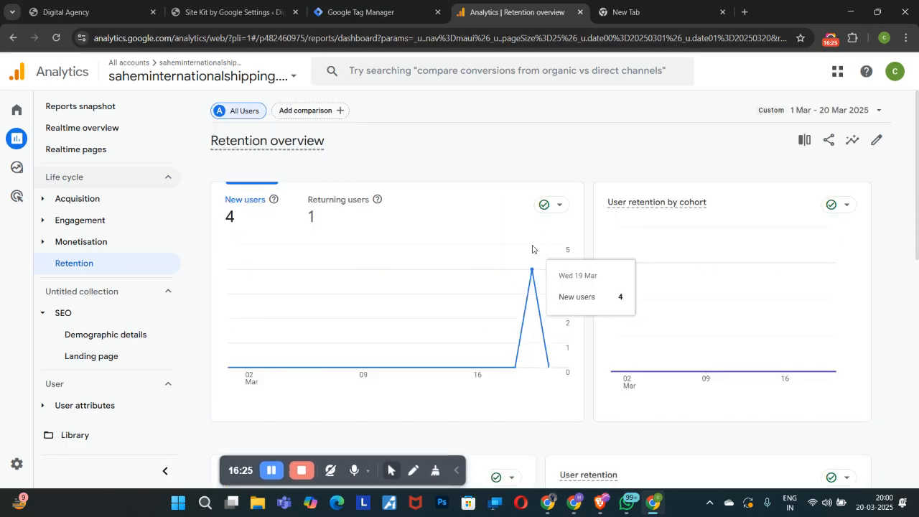
# Open the Advertising section and review its getting-started information and Google Ads linking option.
pyautogui.moveTo(68, 297)
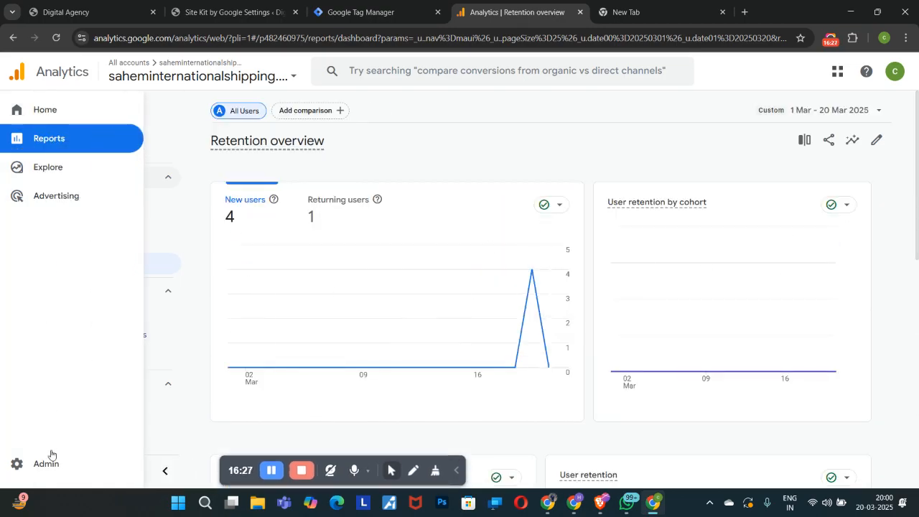
pyautogui.click(63, 201)
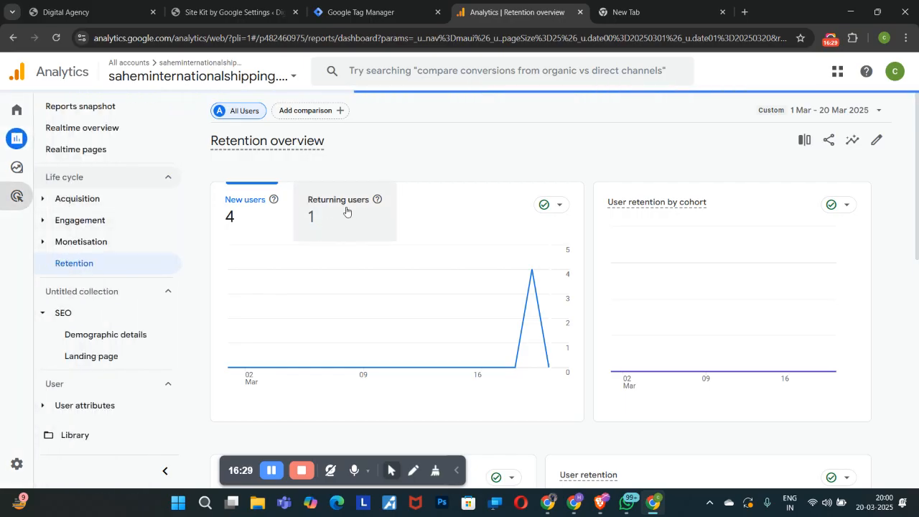
pyautogui.scroll(-2, 341, 215)
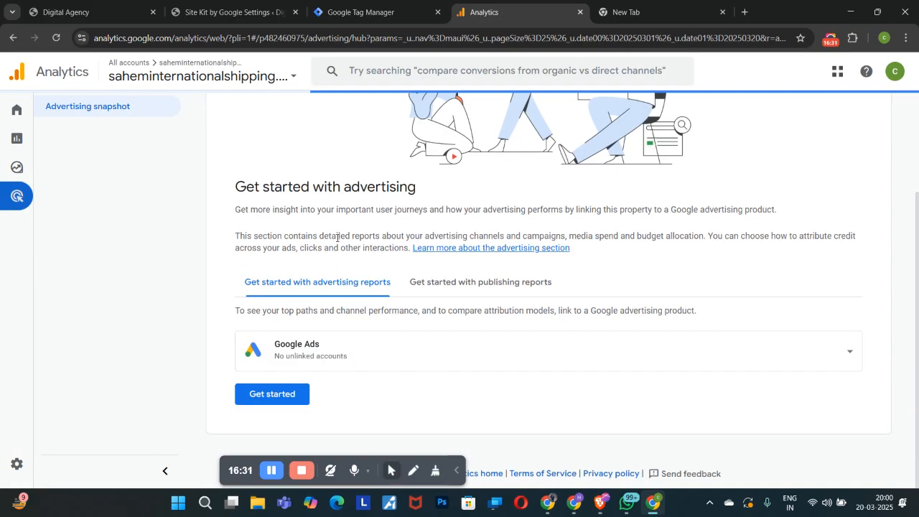
# Go to the Admin settings, search for "retension" and open the Data retention settings.
pyautogui.moveTo(25, 402)
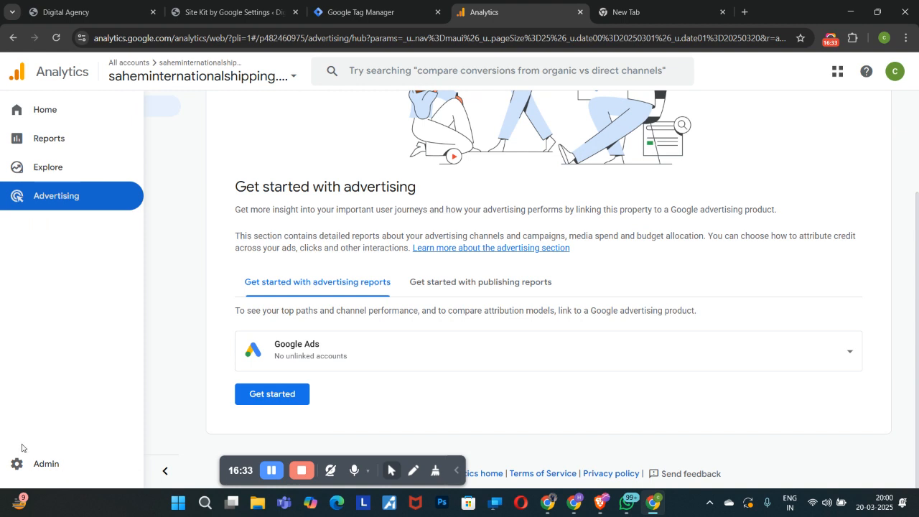
pyautogui.click(35, 464)
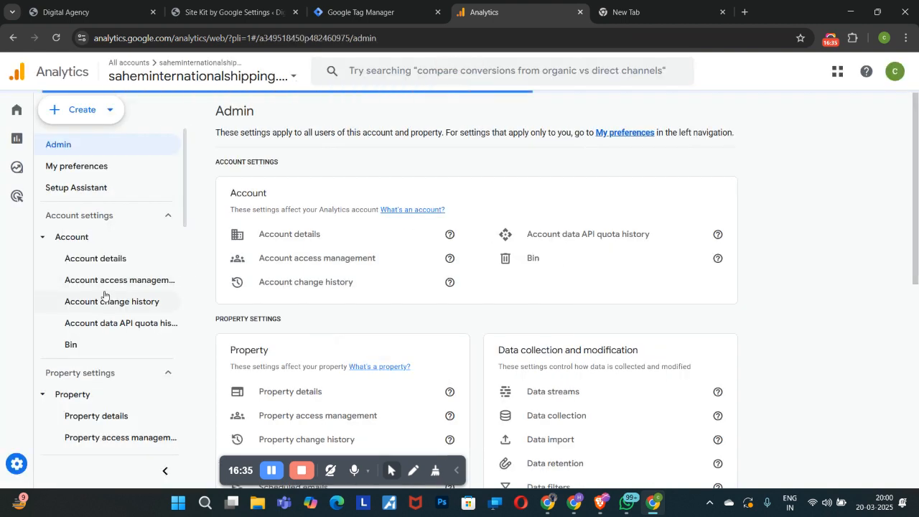
pyautogui.click(406, 73)
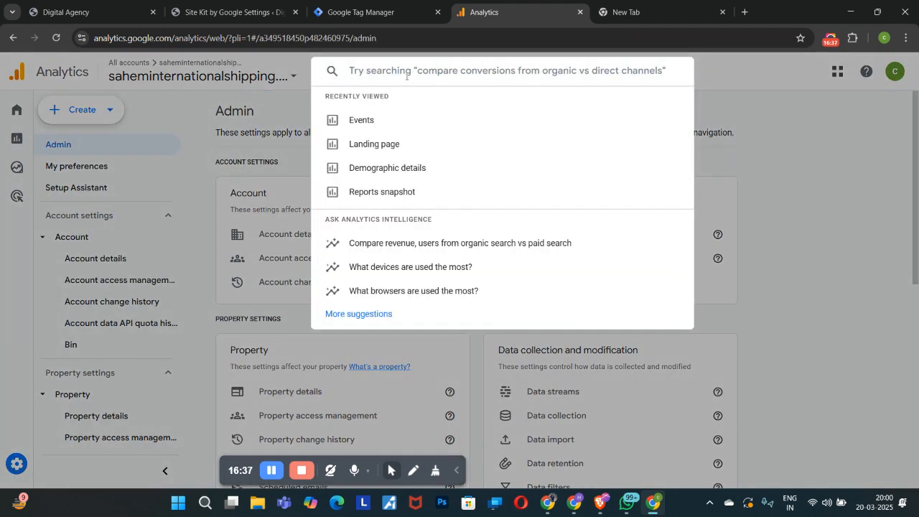
pyautogui.write('t')
pyautogui.press('BackSpace')
pyautogui.write('retension')
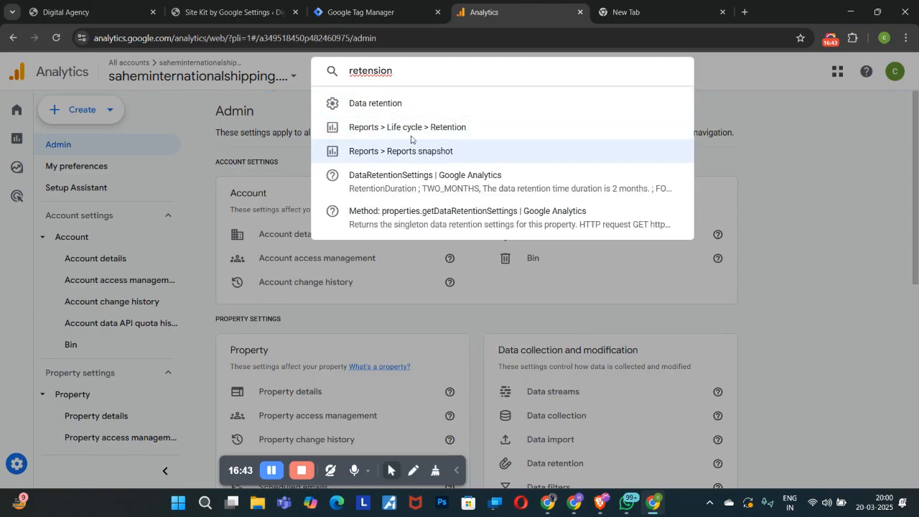
pyautogui.click(404, 103)
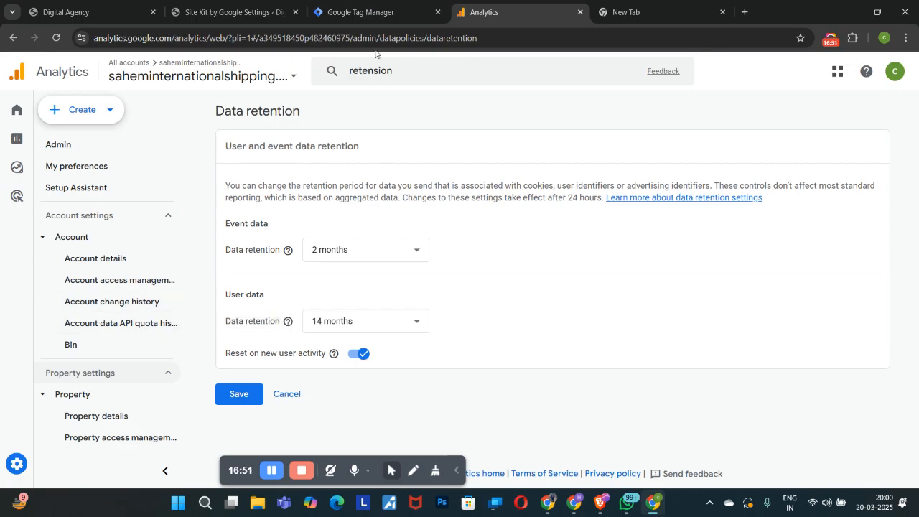
# Set the event data retention period to 14 months and save the setting.
pyautogui.moveTo(32, 442)
pyautogui.click(366, 252)
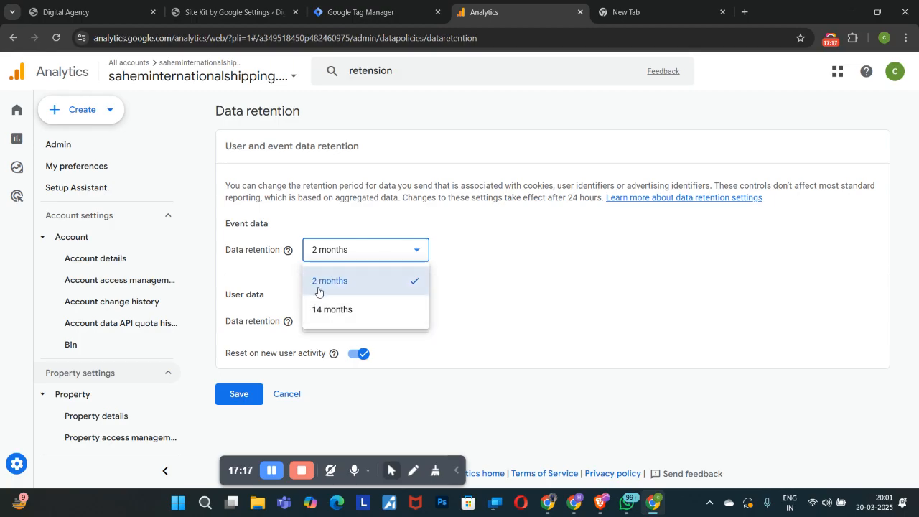
pyautogui.click(335, 314)
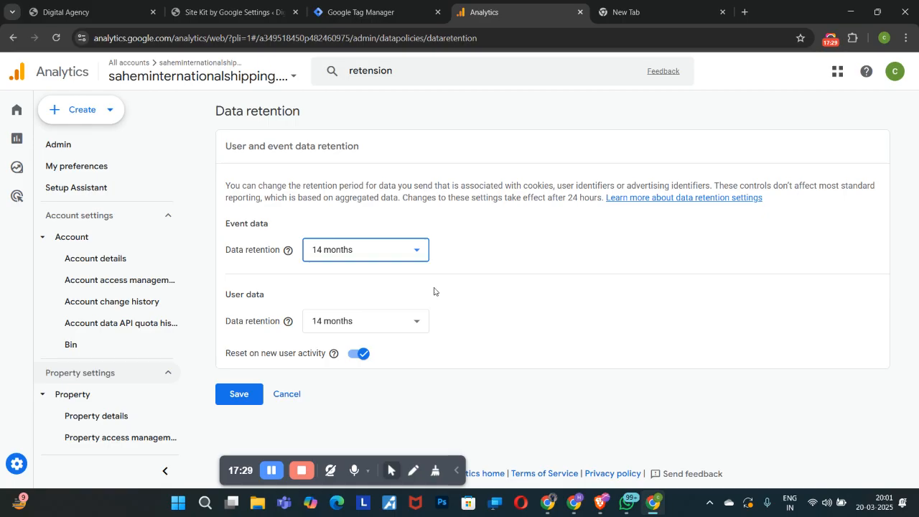
pyautogui.click(230, 398)
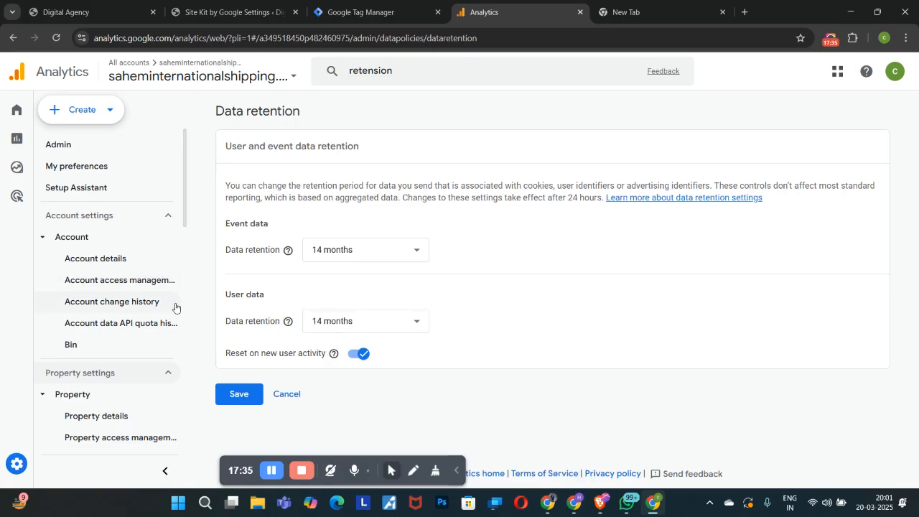
# Locate Data retention among the property's data collection settings and check the available event data retention periods.
pyautogui.scroll(-3, 133, 337)
pyautogui.scroll(-3, 109, 347)
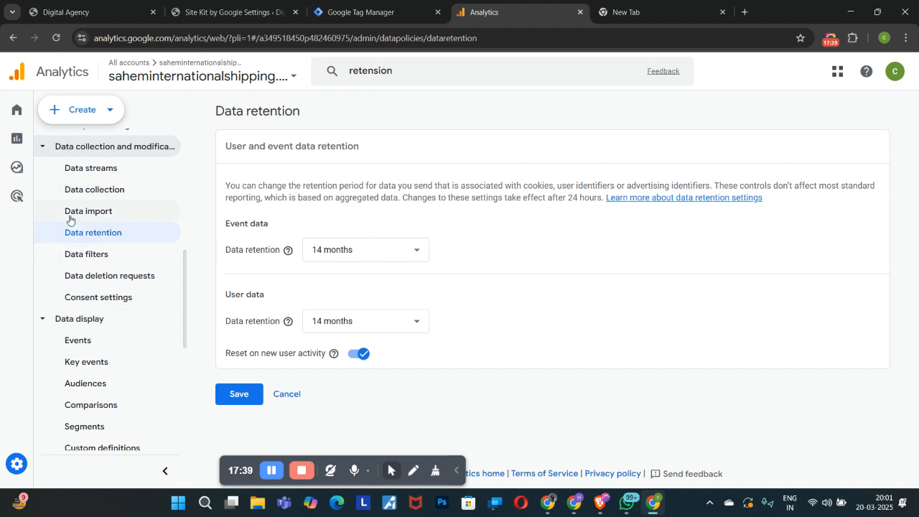
pyautogui.click(362, 252)
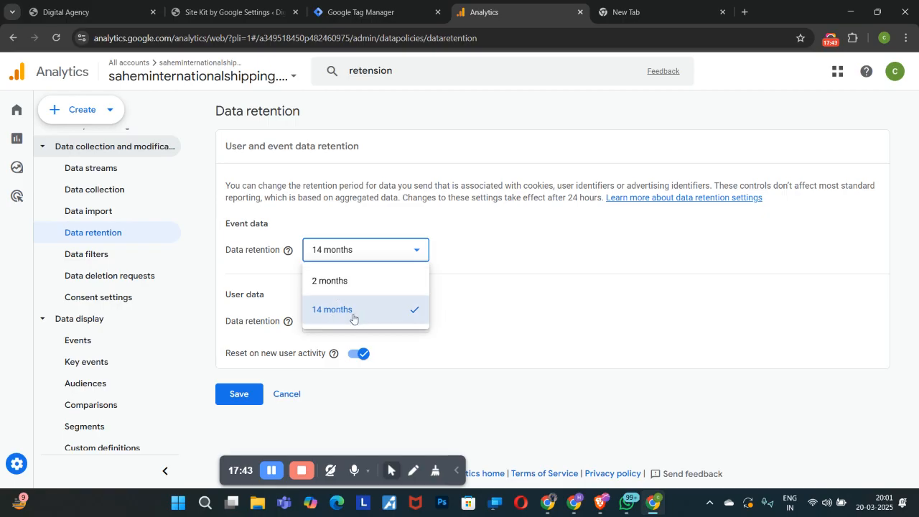
pyautogui.click(511, 292)
pyautogui.scroll(-3, 86, 337)
pyautogui.scroll(3, 86, 338)
# View the Events settings under Data display and look over the existing events table.
pyautogui.click(84, 350)
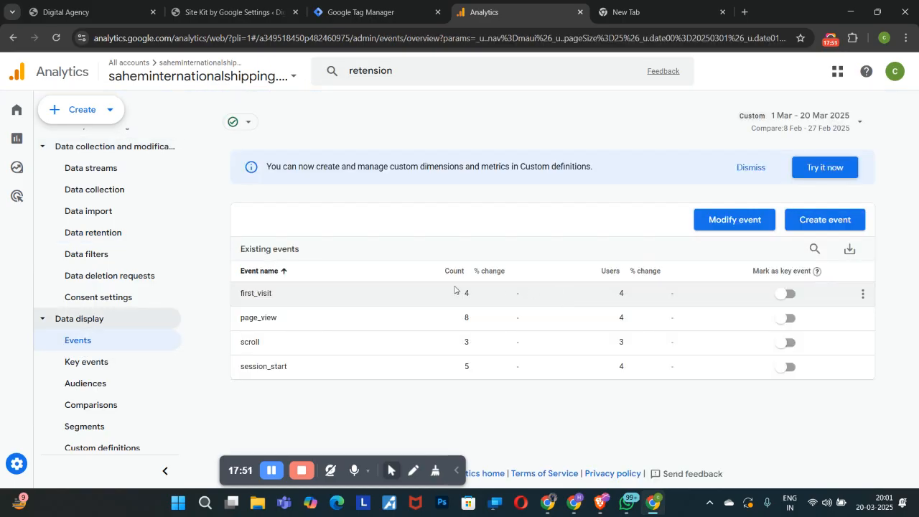
pyautogui.scroll(3, 89, 287)
pyautogui.scroll(-2, 86, 289)
pyautogui.scroll(-1, 85, 288)
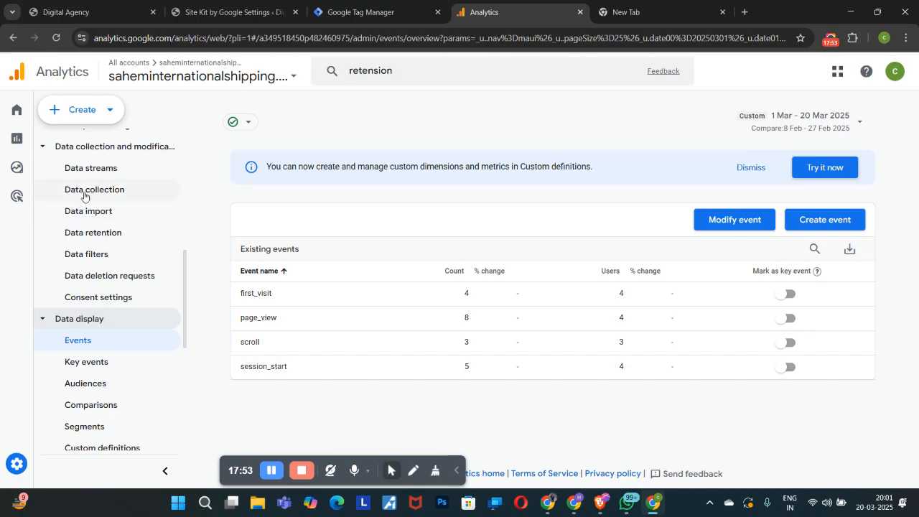
# Look through the Data collection, Data streams, Data import and Data retention settings and the other property settings listed below them.
pyautogui.scroll(3, 102, 282)
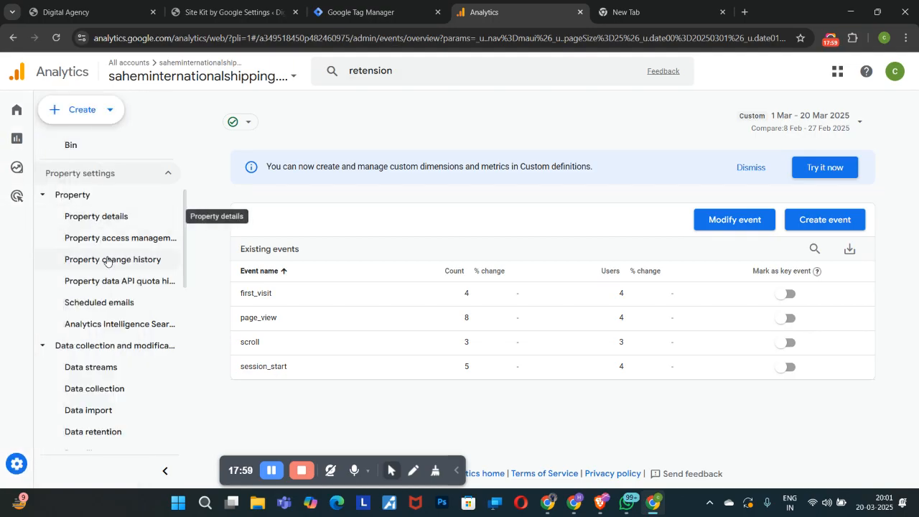
pyautogui.click(117, 389)
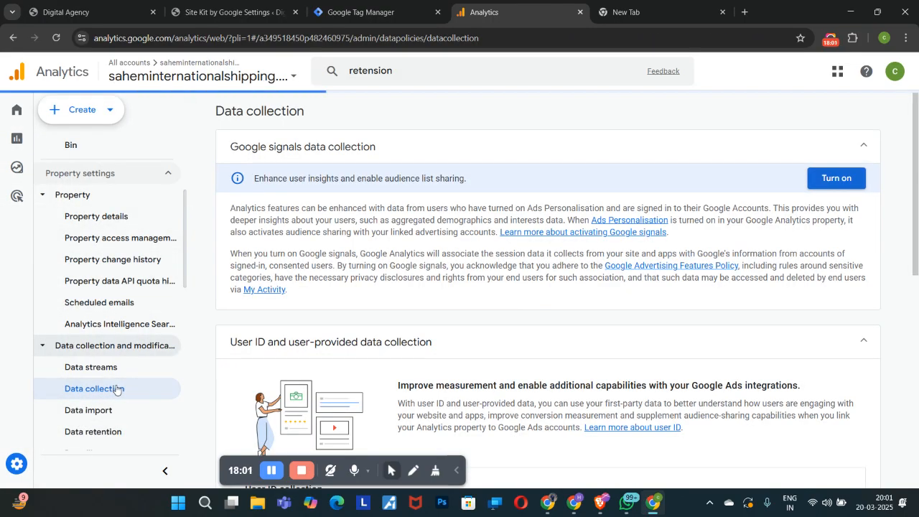
pyautogui.click(165, 367)
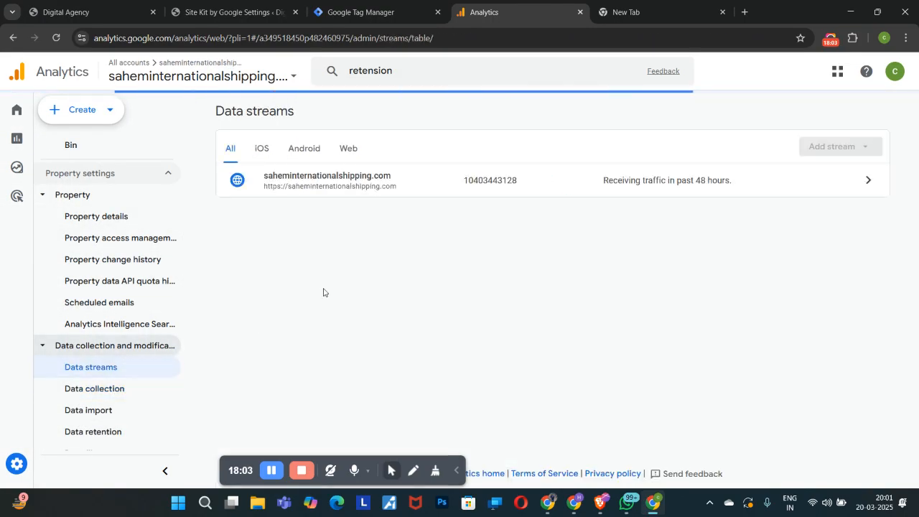
pyautogui.scroll(-3, 107, 351)
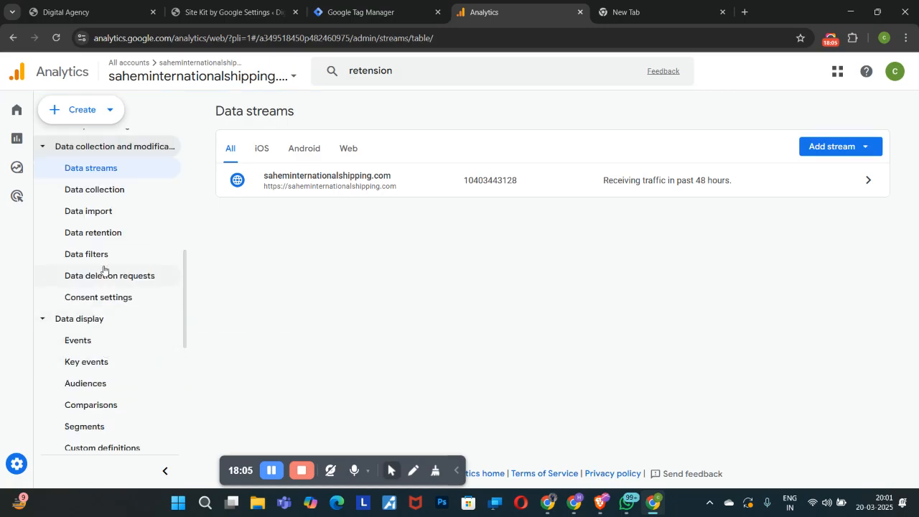
pyautogui.click(108, 209)
pyautogui.click(100, 232)
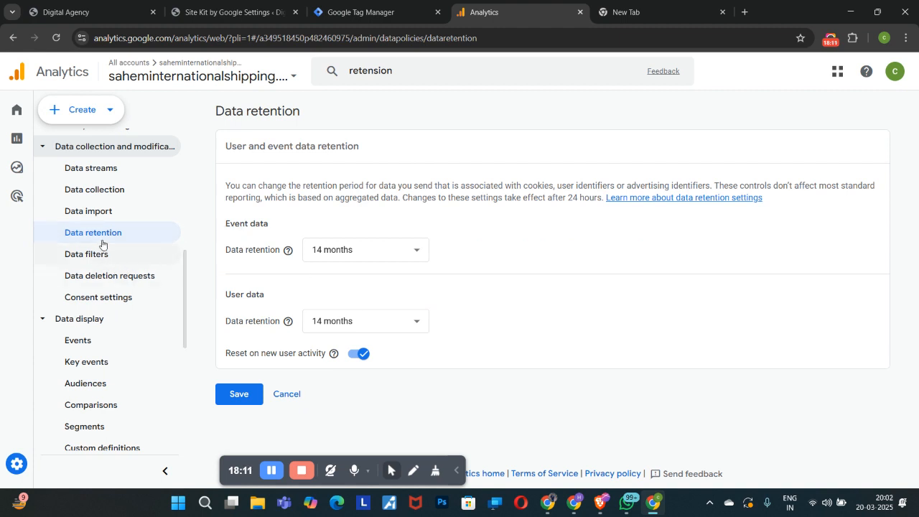
pyautogui.scroll(-2, 103, 318)
pyautogui.scroll(-2, 102, 317)
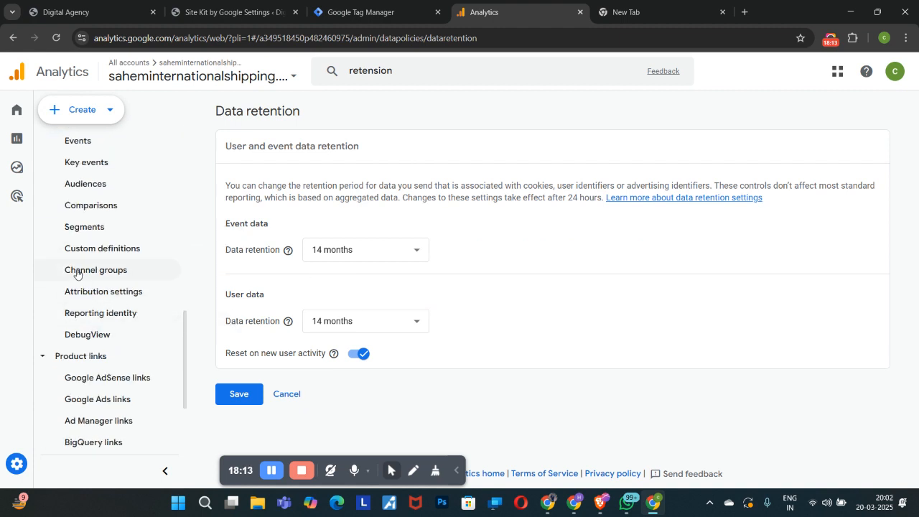
pyautogui.scroll(4, 79, 330)
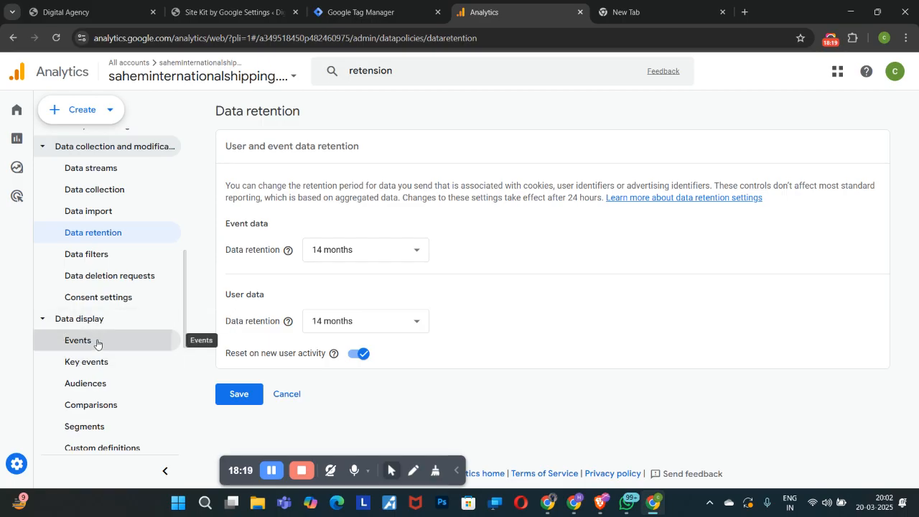
# Start a new custom event from the Events settings and name it Thank_You.
pyautogui.click(97, 343)
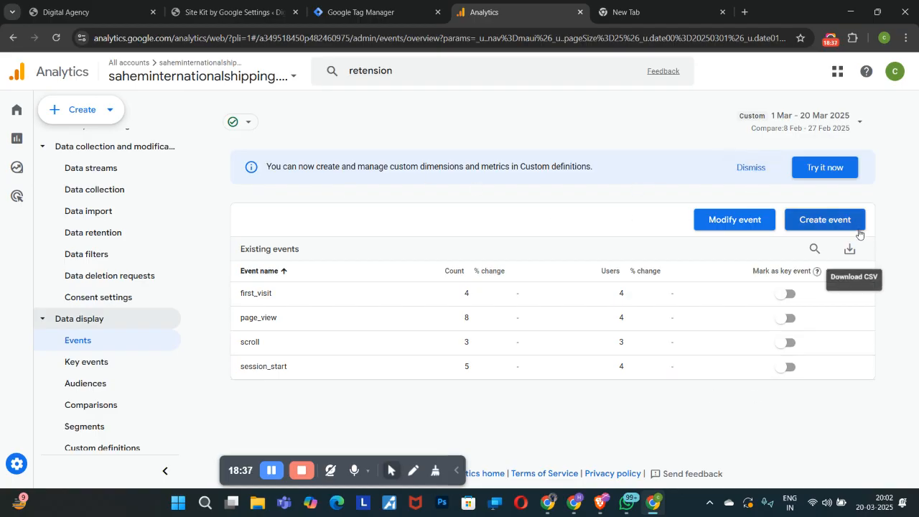
pyautogui.click(836, 226)
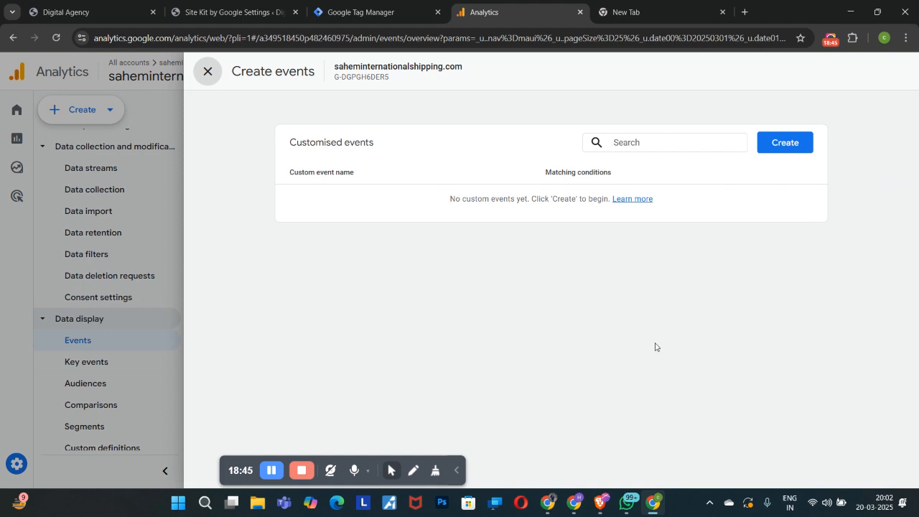
pyautogui.click(778, 144)
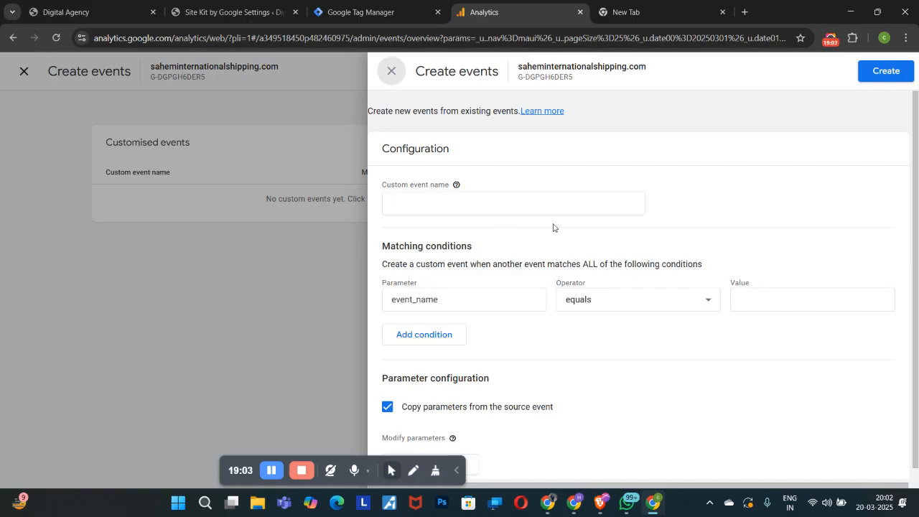
pyautogui.click(460, 206)
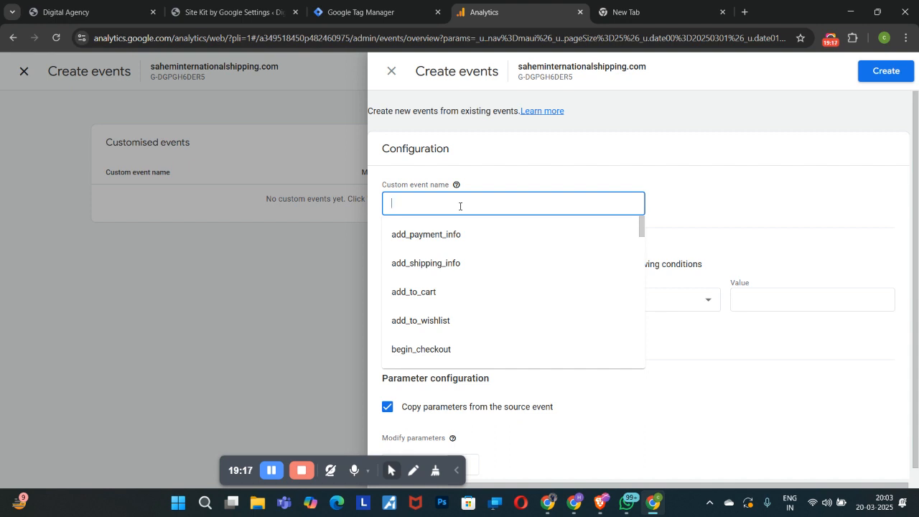
pyautogui.write('Thank')
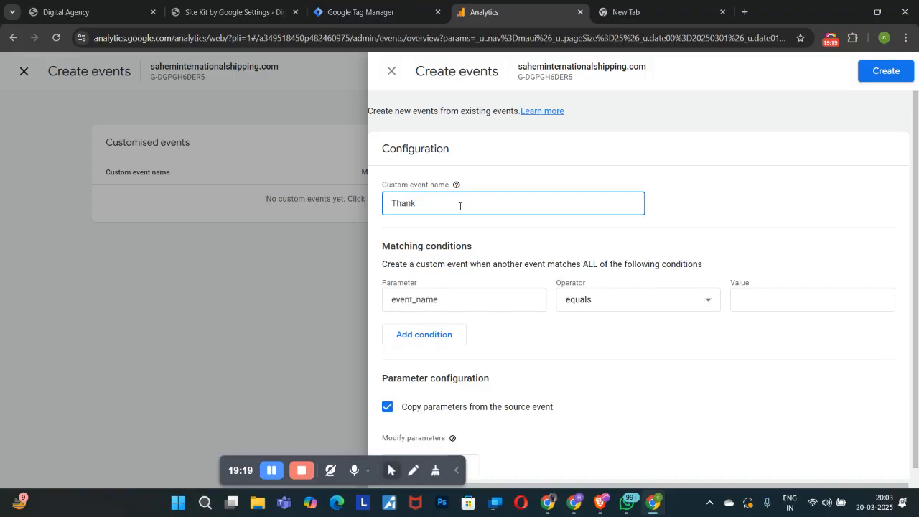
pyautogui.write('_You')
pyautogui.click(451, 239)
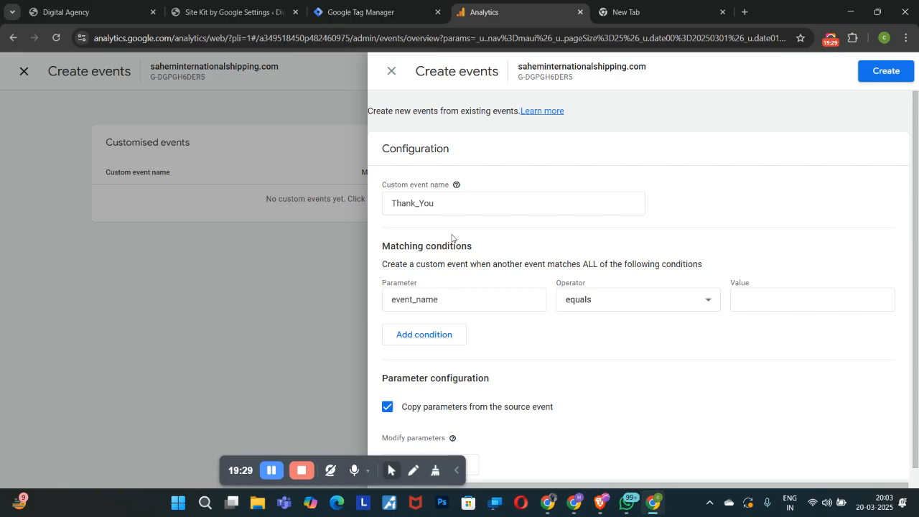
# Define the Thank_You event's first matching condition as event_name equals thank_you.
pyautogui.scroll(-1, 428, 290)
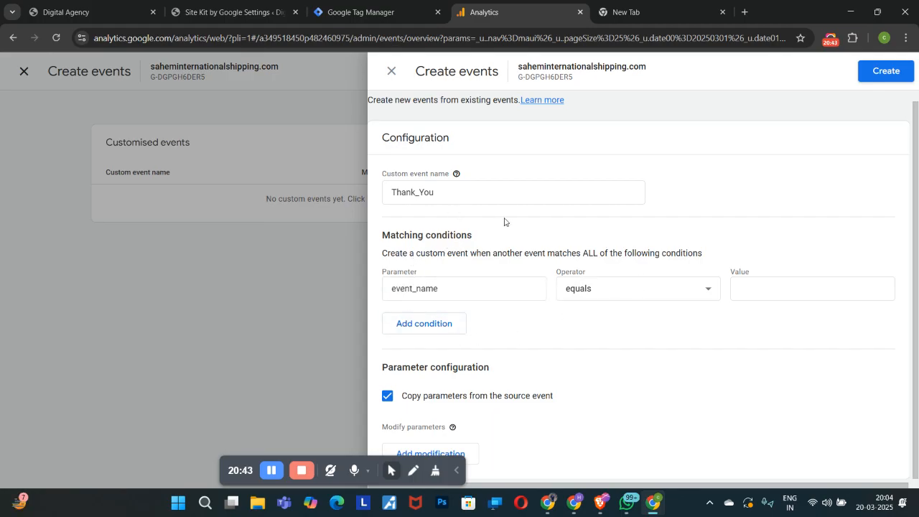
pyautogui.click(425, 287)
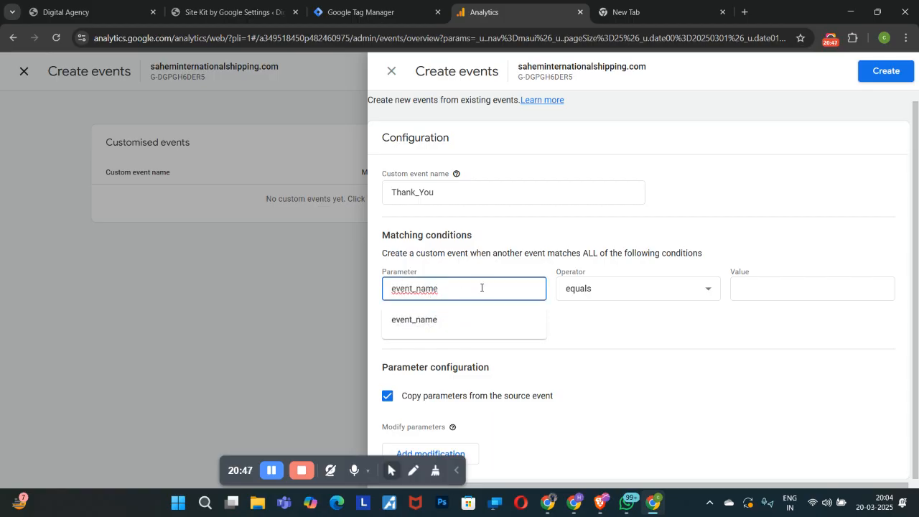
pyautogui.click(473, 316)
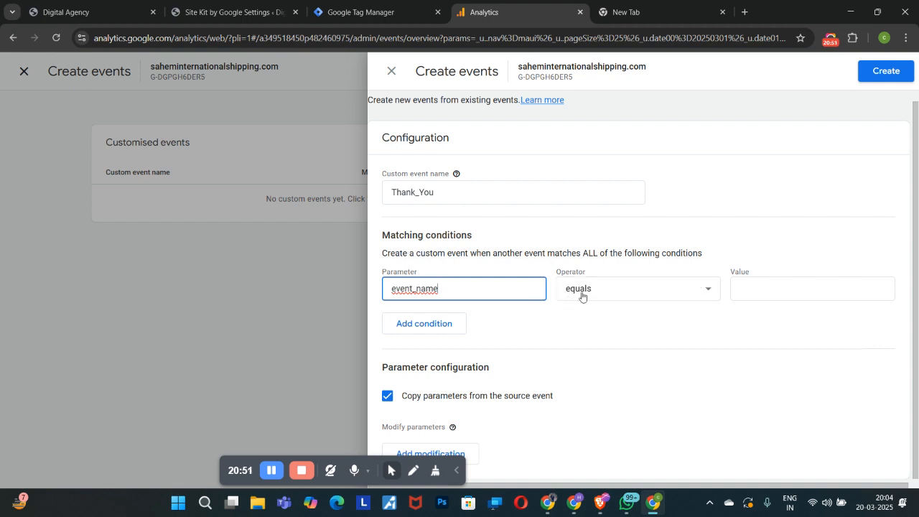
pyautogui.click(785, 283)
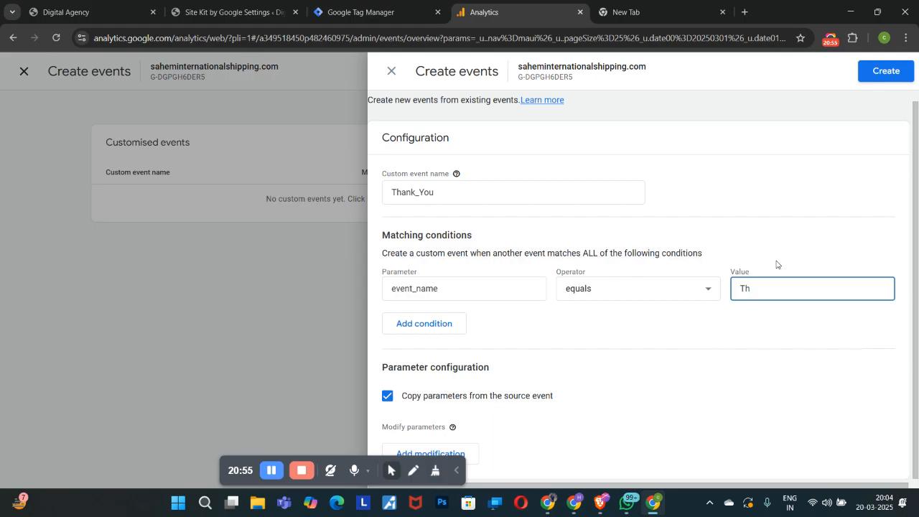
pyautogui.write('Thanl_you')
pyautogui.click(758, 288)
pyautogui.press('BackSpace')
pyautogui.write('k')
pyautogui.click(745, 285)
pyautogui.press('BackSpace')
pyautogui.write('y')
pyautogui.press('BackSpace')
pyautogui.write('t')
pyautogui.click(560, 350)
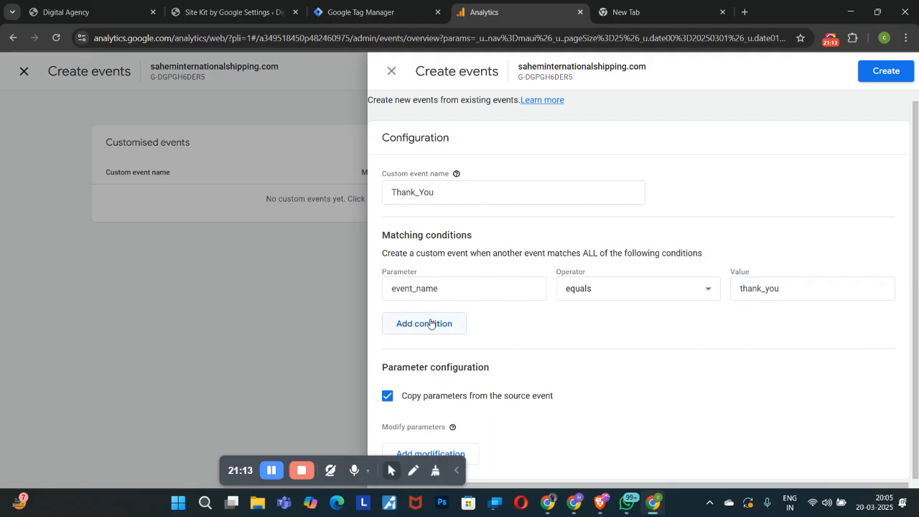
# Add a second matching condition to the Thank_You event with event_name as its parameter.
pyautogui.click(428, 326)
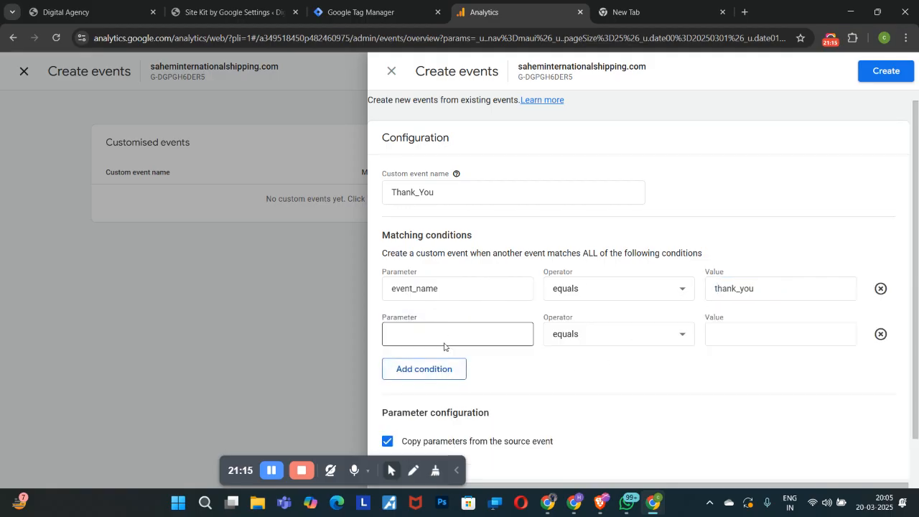
pyautogui.click(448, 335)
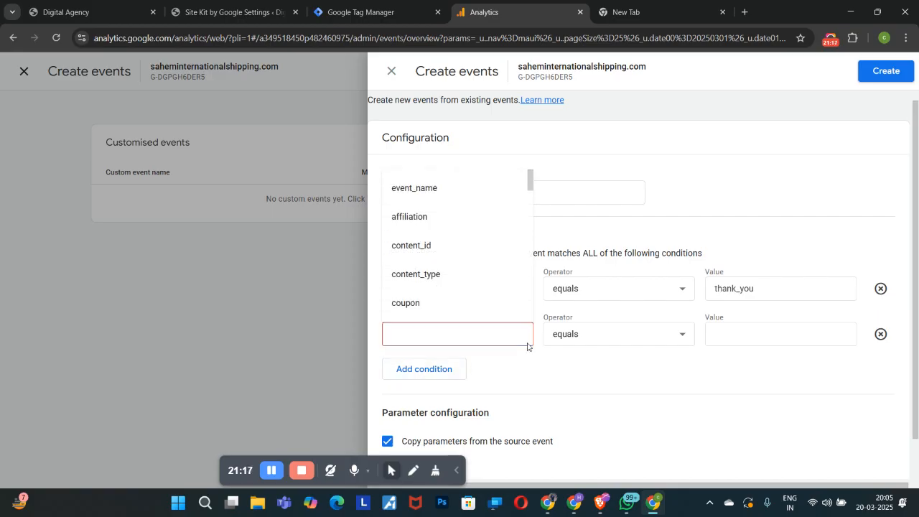
pyautogui.click(513, 385)
pyautogui.click(482, 338)
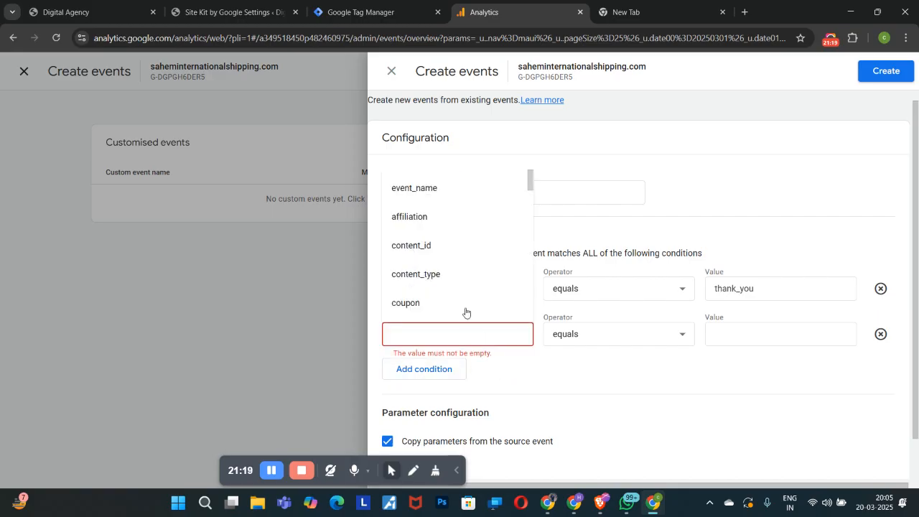
pyautogui.scroll(-2, 437, 237)
pyautogui.scroll(2, 437, 267)
pyautogui.moveTo(529, 180)
pyautogui.mouseDown()
pyautogui.moveTo(527, 253)
pyautogui.moveTo(528, 202)
pyautogui.moveTo(539, 286)
pyautogui.moveTo(536, 177)
pyautogui.mouseUp()
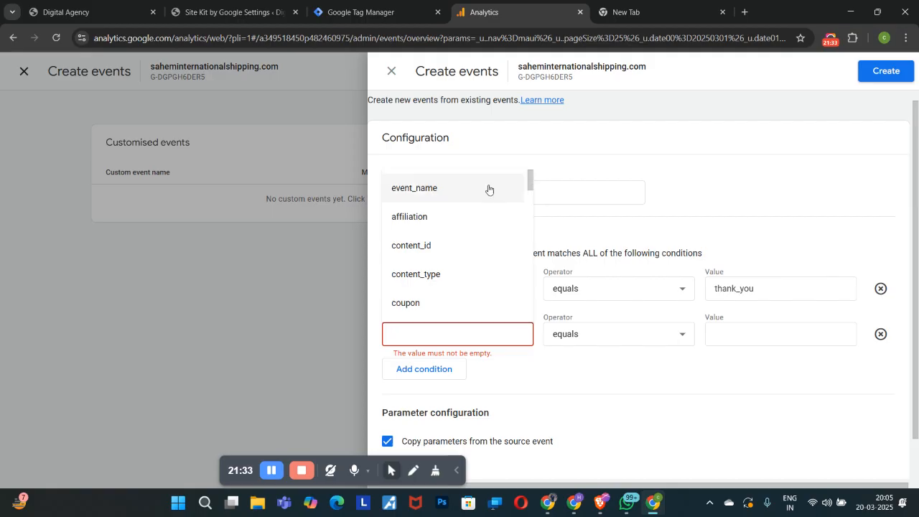
pyautogui.click(448, 195)
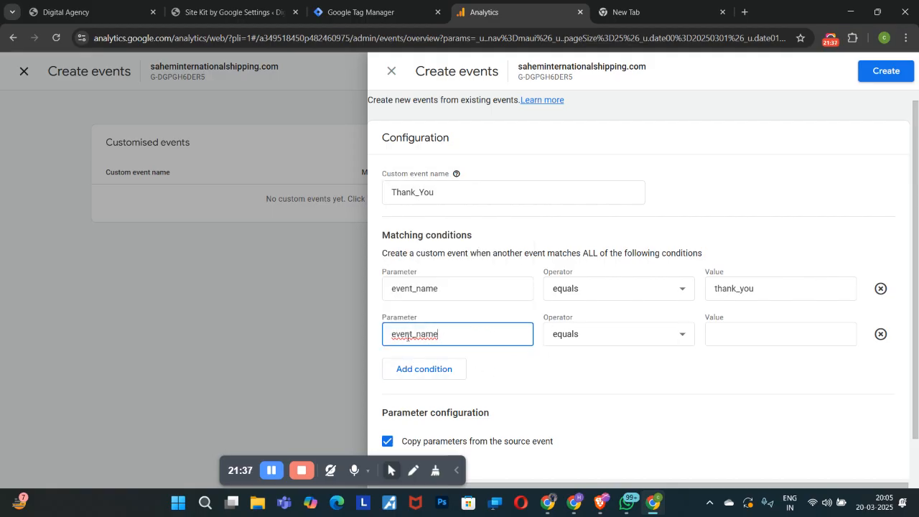
pyautogui.click(505, 353)
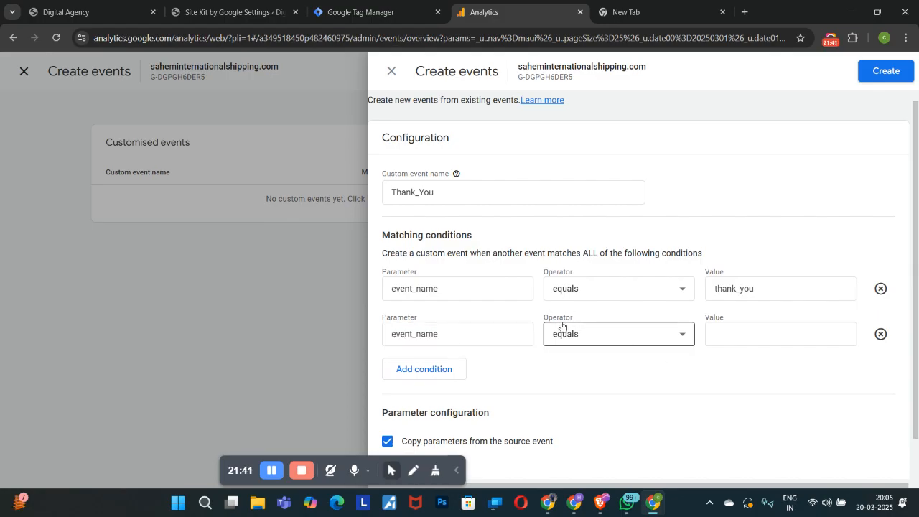
# Set the second matching condition's operator to contains and begin filling in its value.
pyautogui.click(627, 342)
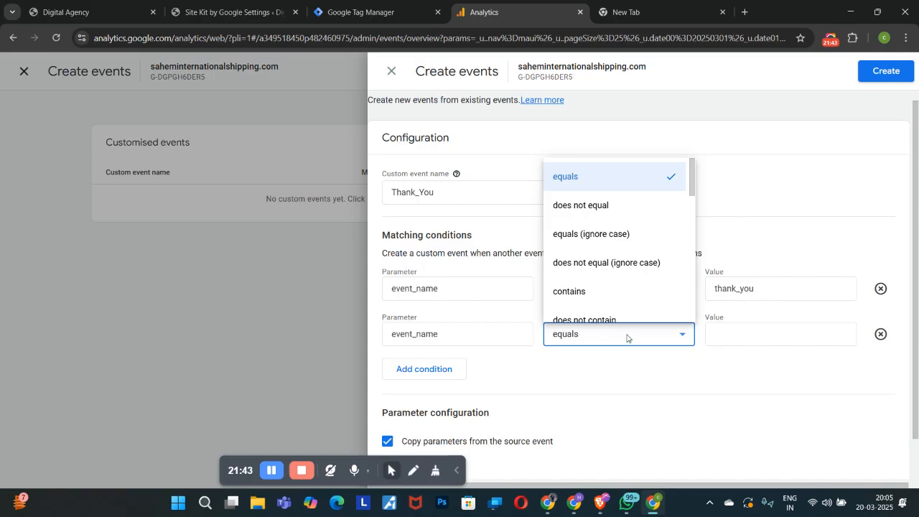
pyautogui.moveTo(693, 178); pyautogui.dragTo(692, 193)
pyautogui.click(572, 228)
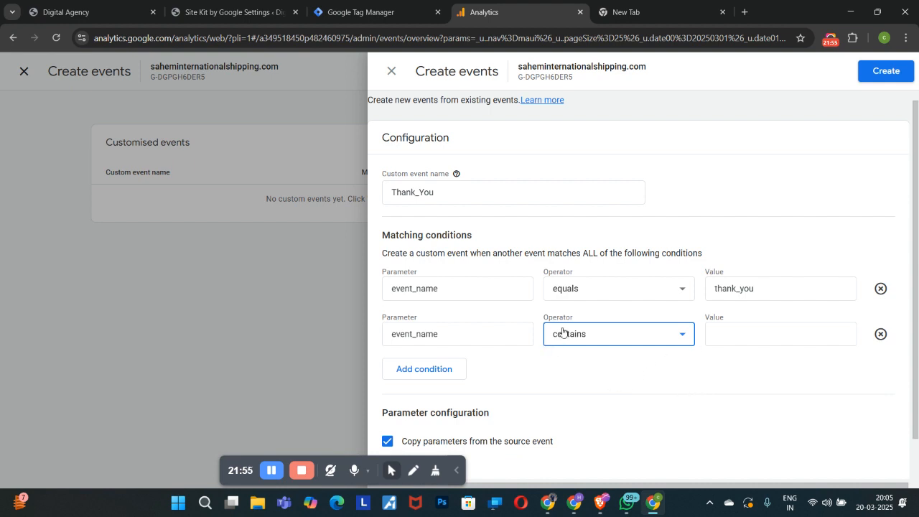
pyautogui.click(728, 333)
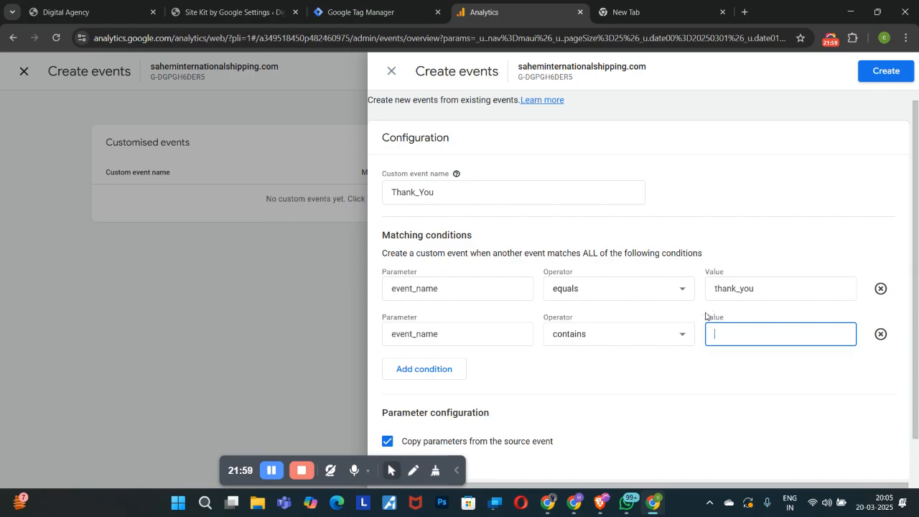
# Switch to the Digital Agency website, open its About us page and examine the page slug in the address.
pyautogui.click(64, 11)
pyautogui.click(424, 114)
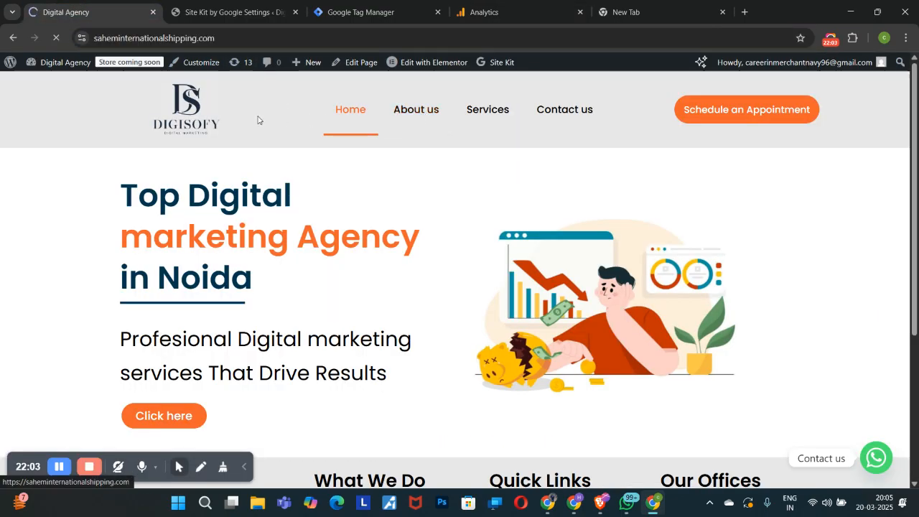
pyautogui.click(409, 113)
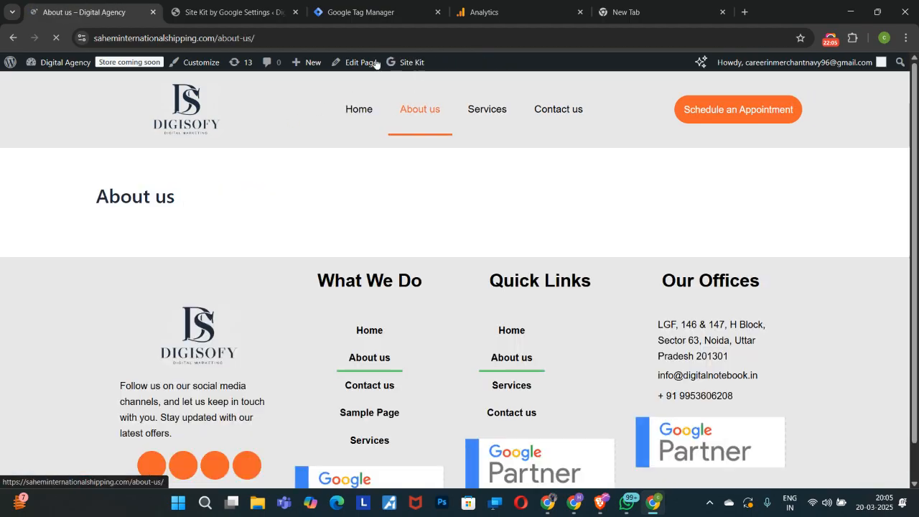
pyautogui.click(222, 42)
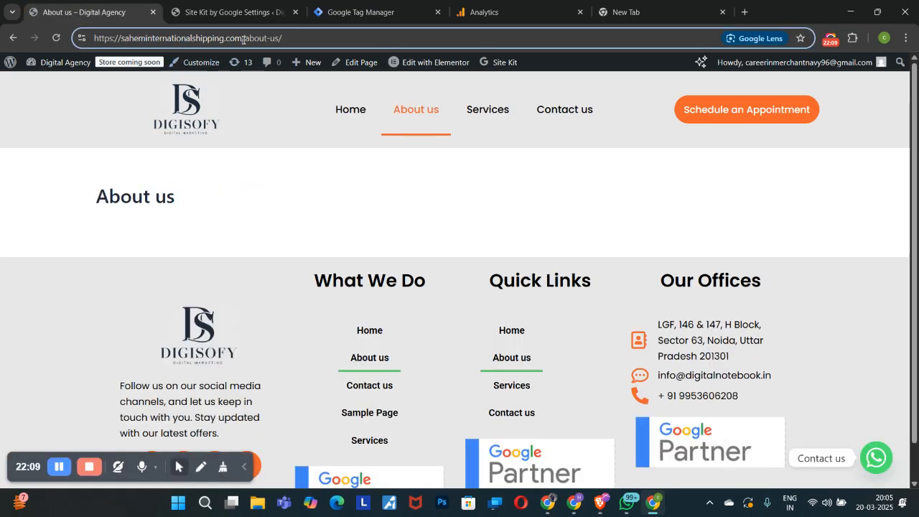
pyautogui.moveTo(242, 41); pyautogui.dragTo(50, 36)
pyautogui.moveTo(245, 39)
pyautogui.mouseDown()
pyautogui.moveTo(309, 39)
pyautogui.moveTo(244, 38)
pyautogui.mouseUp()
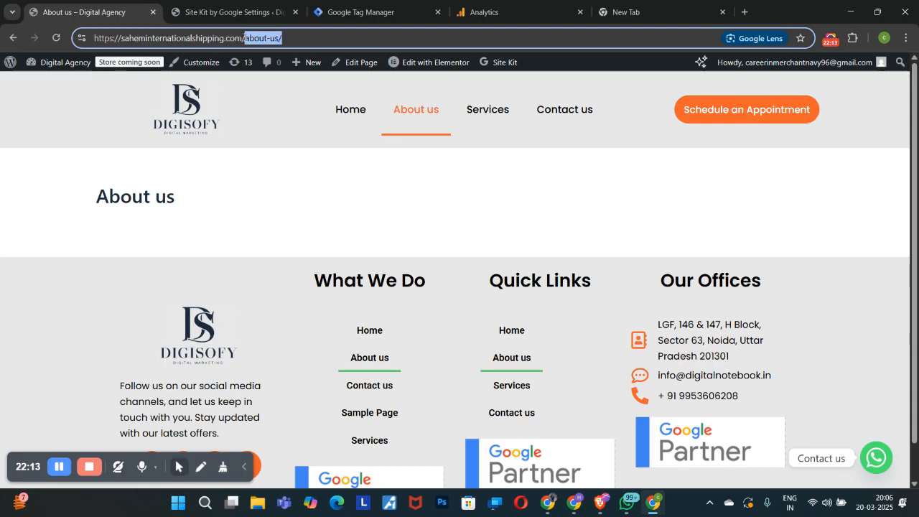
pyautogui.click(302, 39)
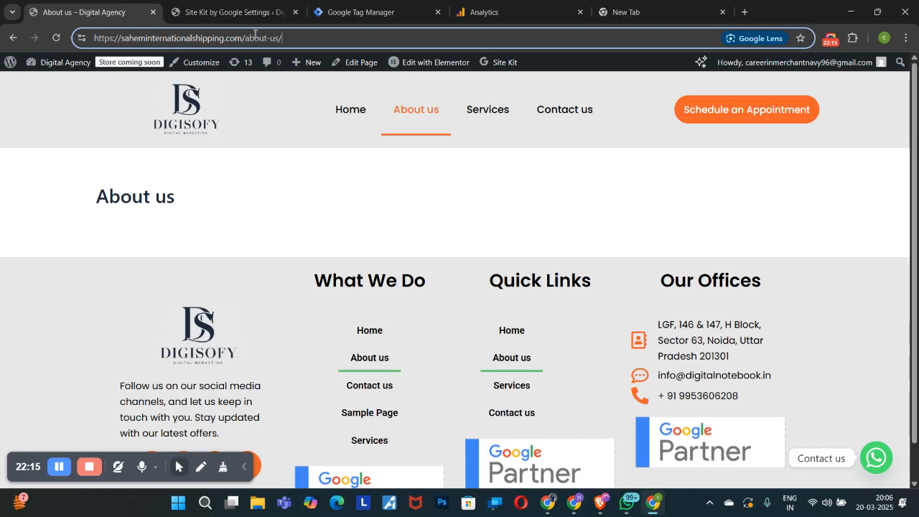
pyautogui.moveTo(247, 38); pyautogui.dragTo(299, 36)
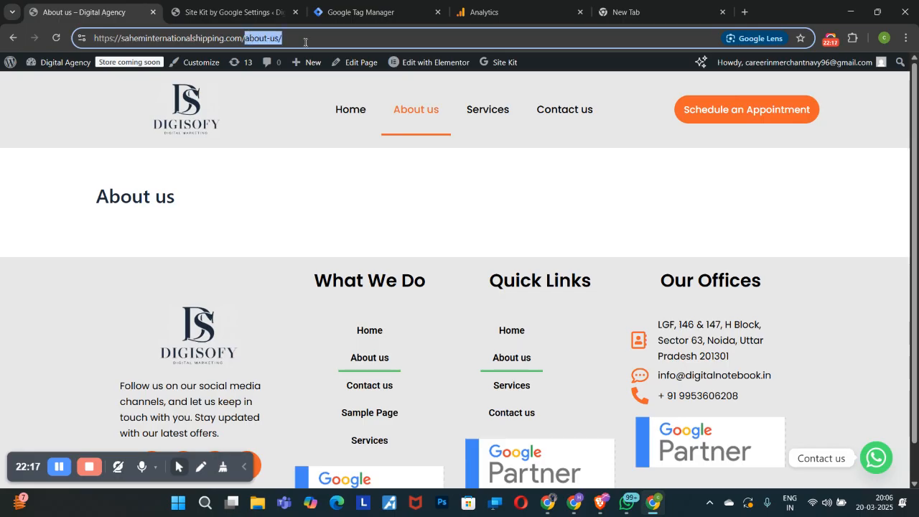
# Replace the about-us slug in the website address with thank-you and load that page.
pyautogui.click(296, 42)
pyautogui.press('BackSpace')
pyautogui.press('BackSpace')
pyautogui.press('BackSpace')
pyautogui.press('BackSpace')
pyautogui.press('BackSpace')
pyautogui.press('BackSpace')
pyautogui.press('BackSpace')
pyautogui.press('BackSpace')
pyautogui.press('BackSpace')
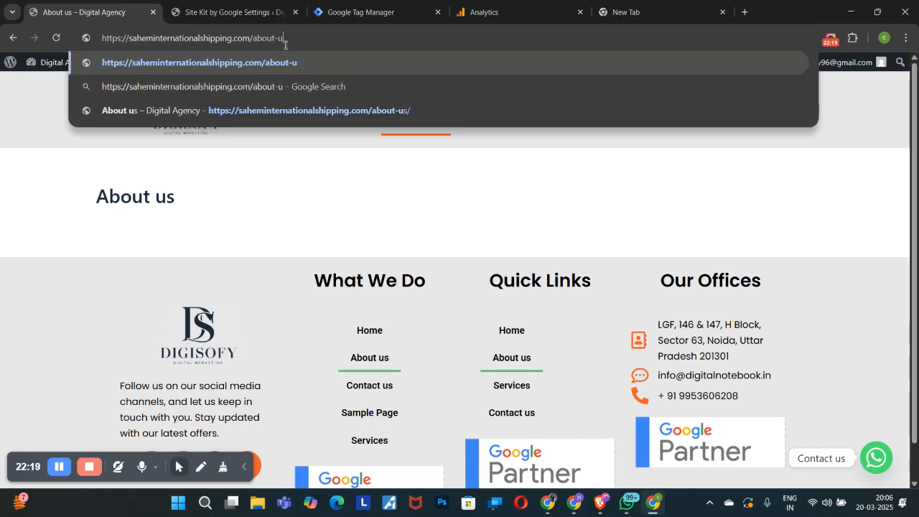
pyautogui.write('thnk')
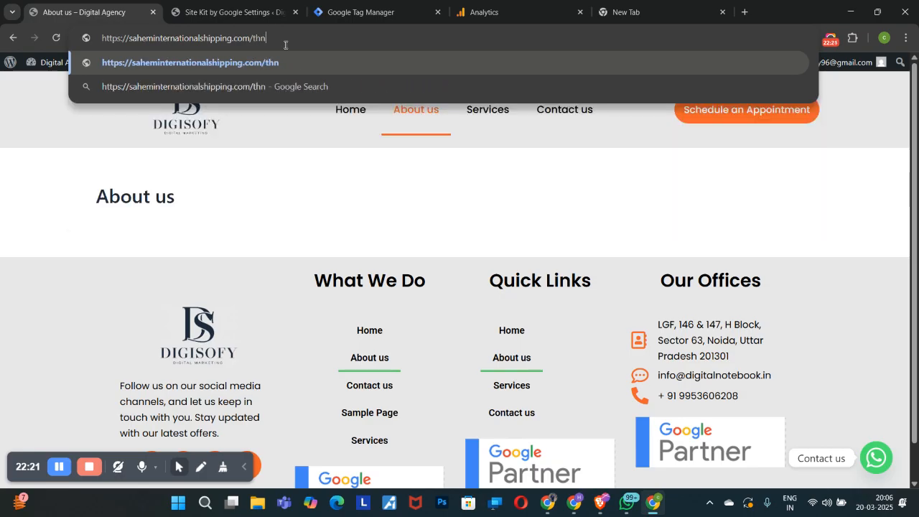
pyautogui.press('BackSpace')
pyautogui.press('BackSpace')
pyautogui.write('ank-')
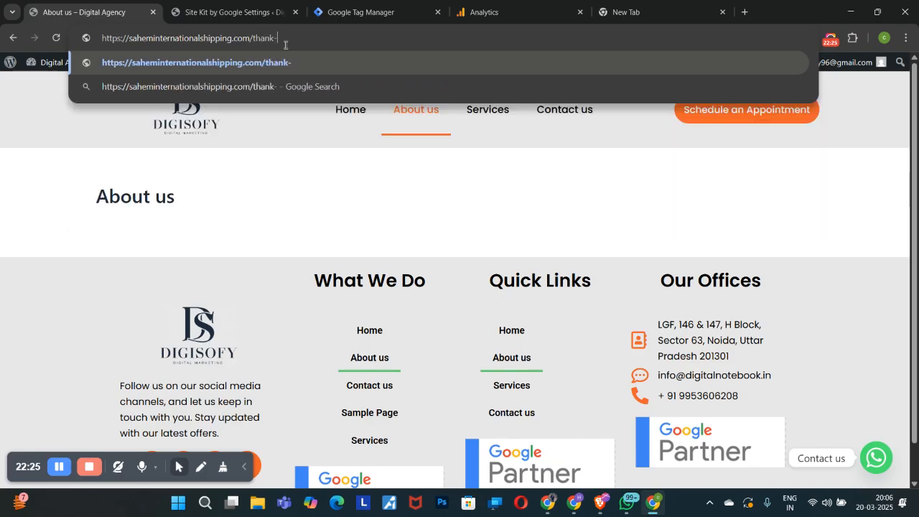
pyautogui.write('you')
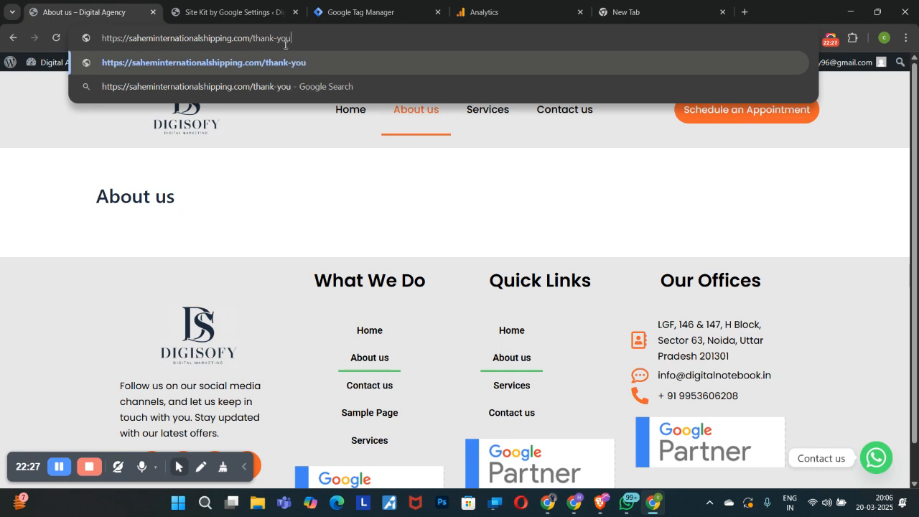
pyautogui.press('Return')
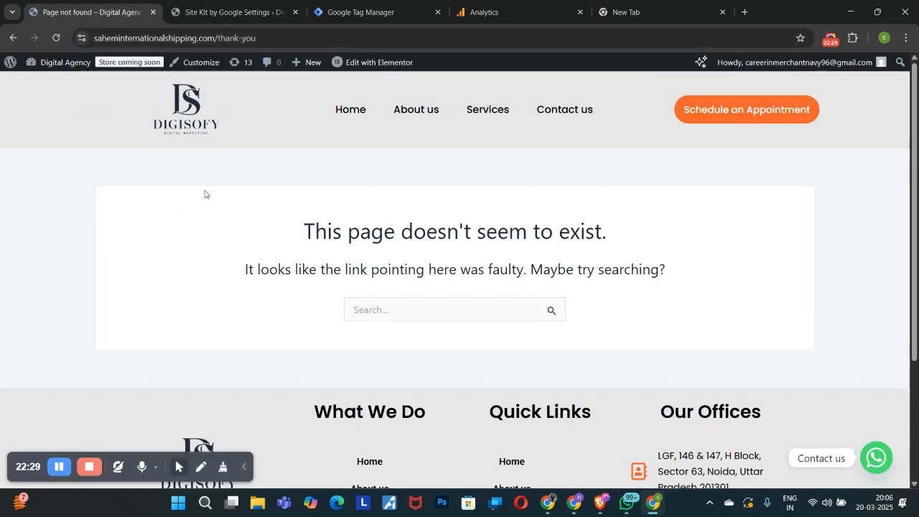
# Copy the thank-you slug from the address into the second condition's value in Analytics and create the Thank_You event.
pyautogui.click(256, 41)
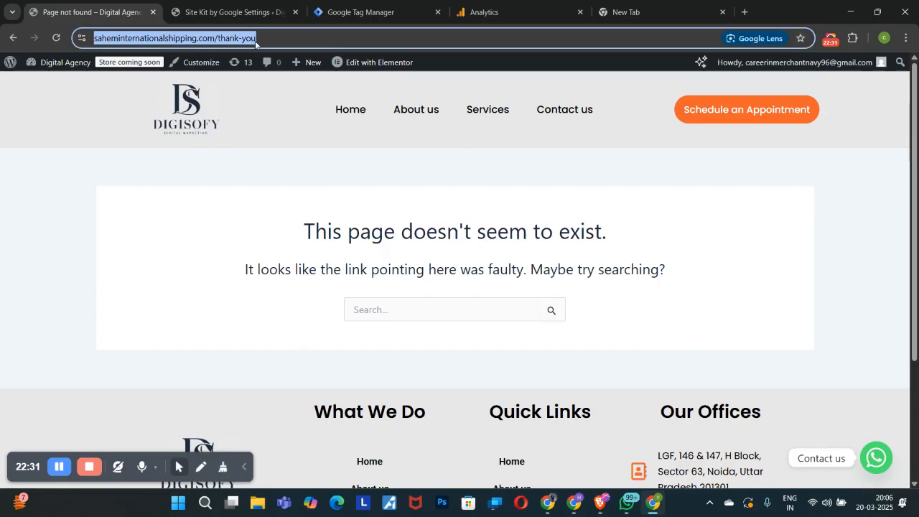
pyautogui.click(269, 43)
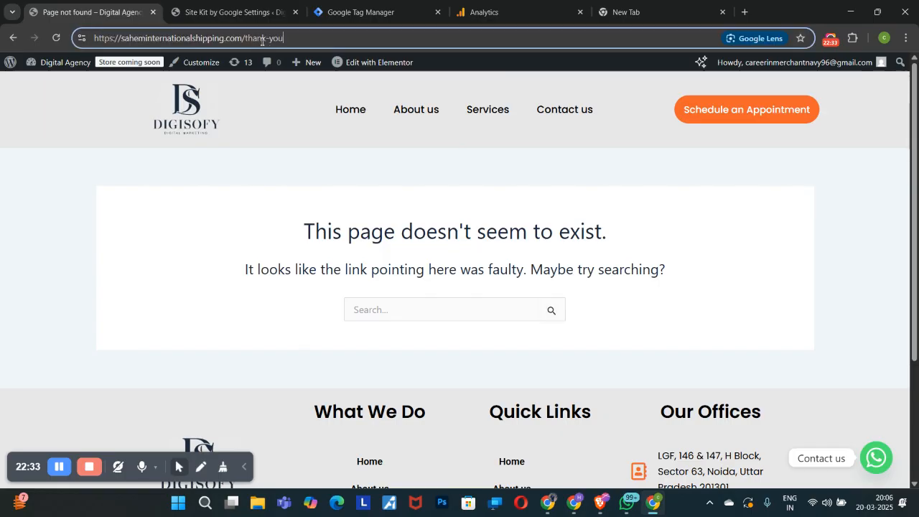
pyautogui.moveTo(245, 41); pyautogui.dragTo(302, 43)
pyautogui.hotkey('ctrl', 'c')
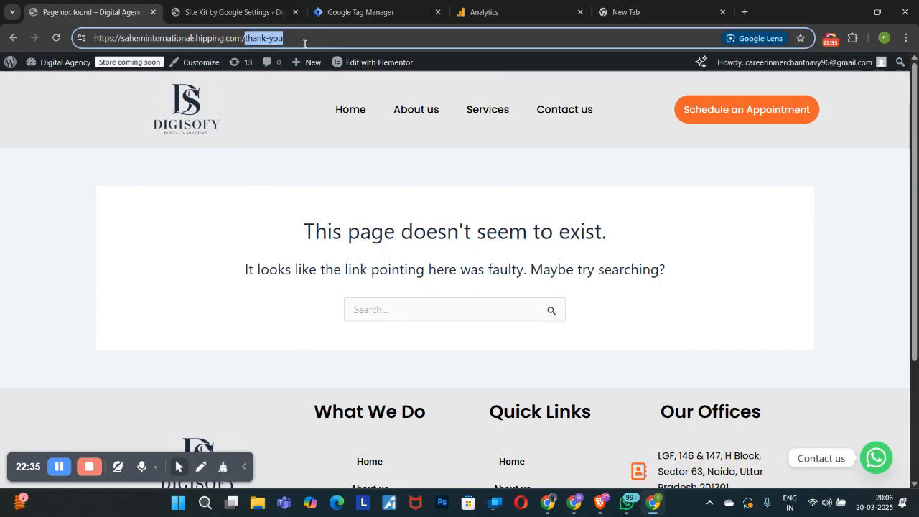
pyautogui.click(517, 8)
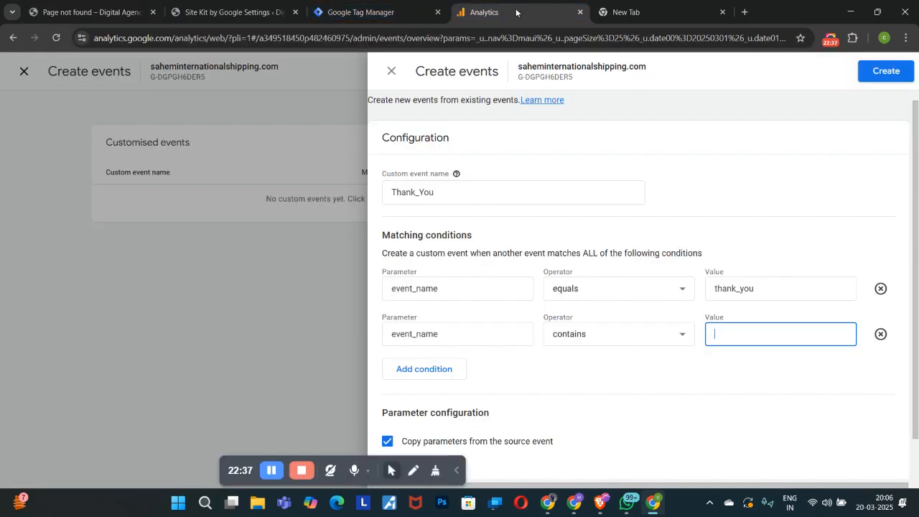
pyautogui.hotkey('ctrl', 'v')
pyautogui.click(771, 356)
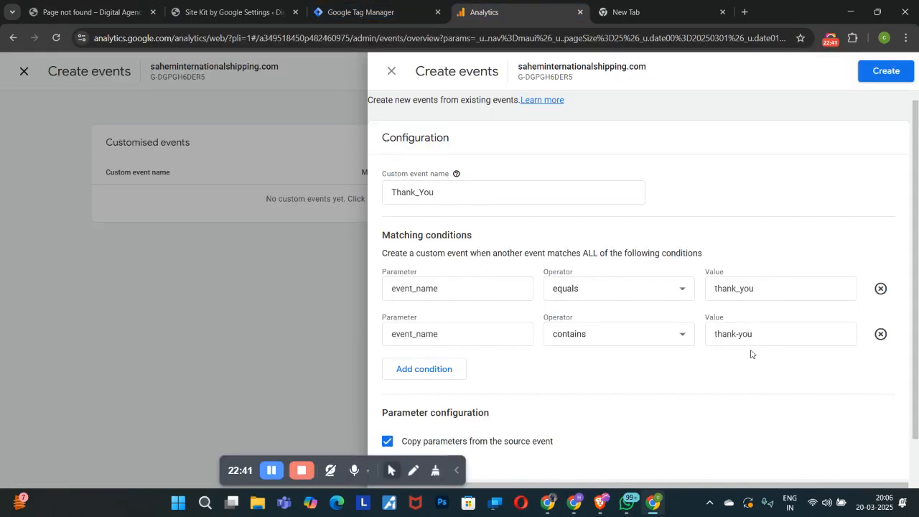
pyautogui.scroll(-1, 443, 373)
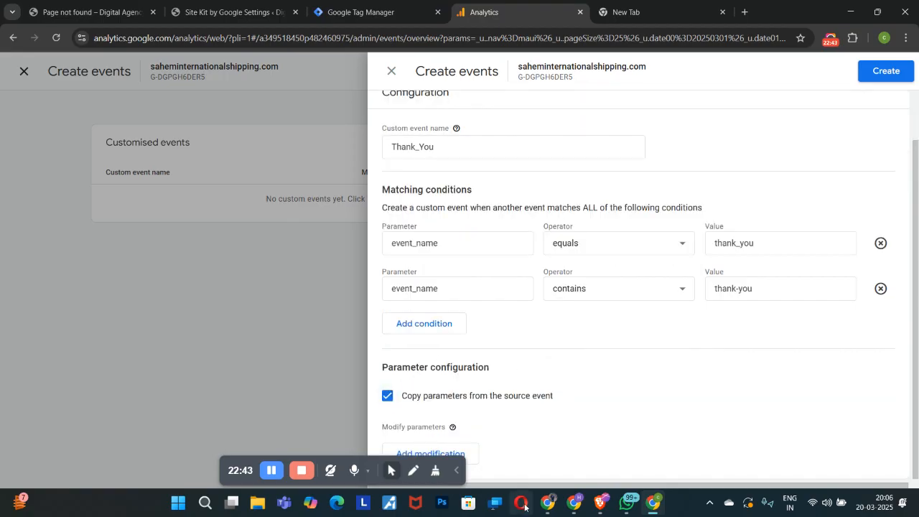
pyautogui.click(872, 80)
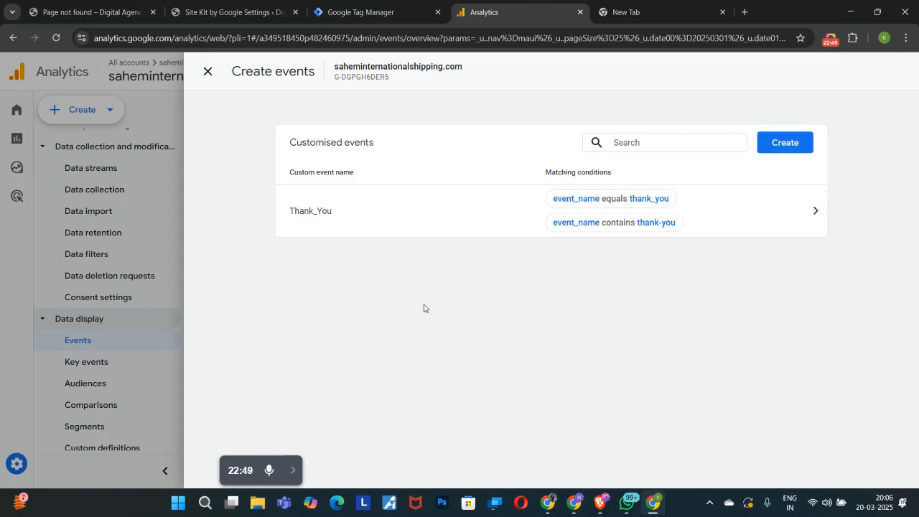
# Reopen the Thank_You custom event, review its matching conditions and parameter configuration, and save it.
pyautogui.click(334, 235)
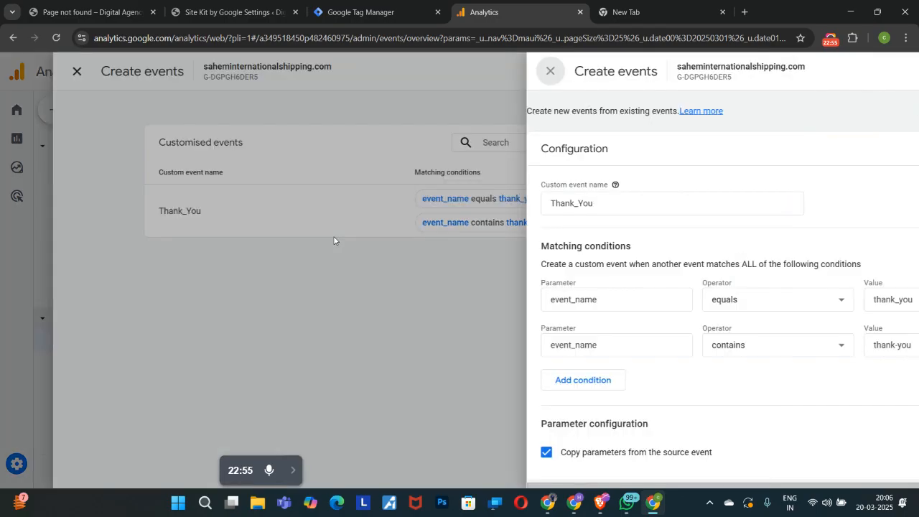
pyautogui.scroll(-1, 499, 362)
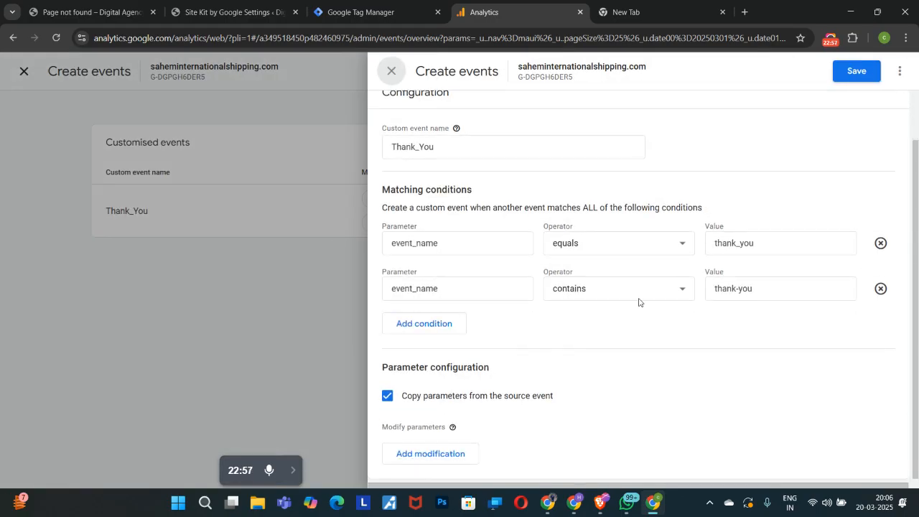
pyautogui.click(845, 80)
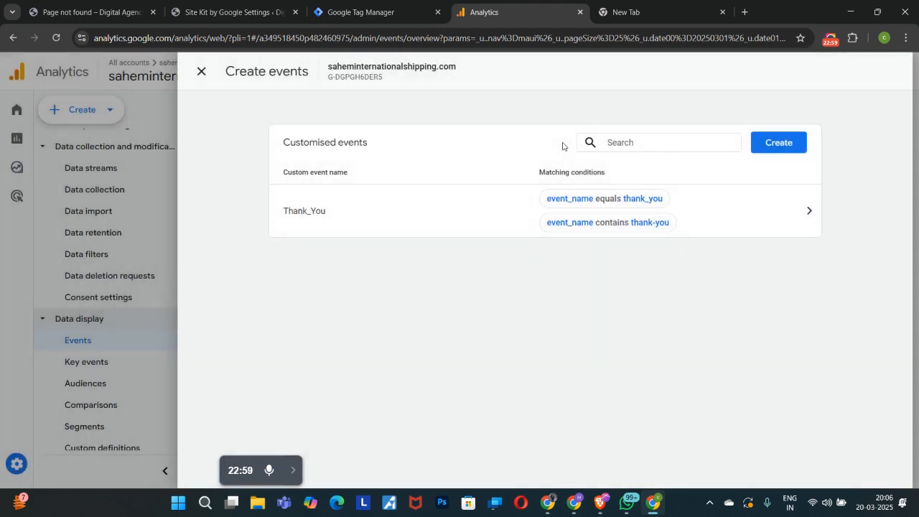
# Return to the existing events list, reload it, and mark first_visit and page_view as key events.
pyautogui.click(203, 72)
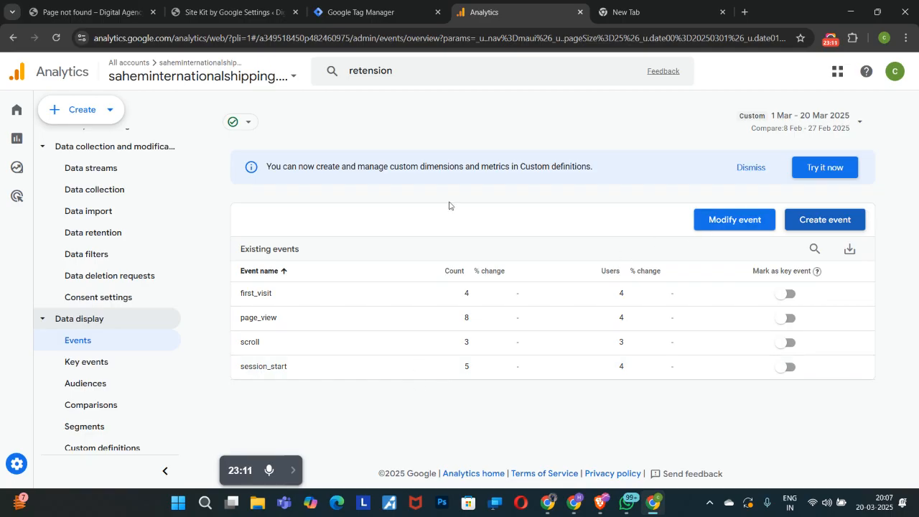
pyautogui.click(742, 168)
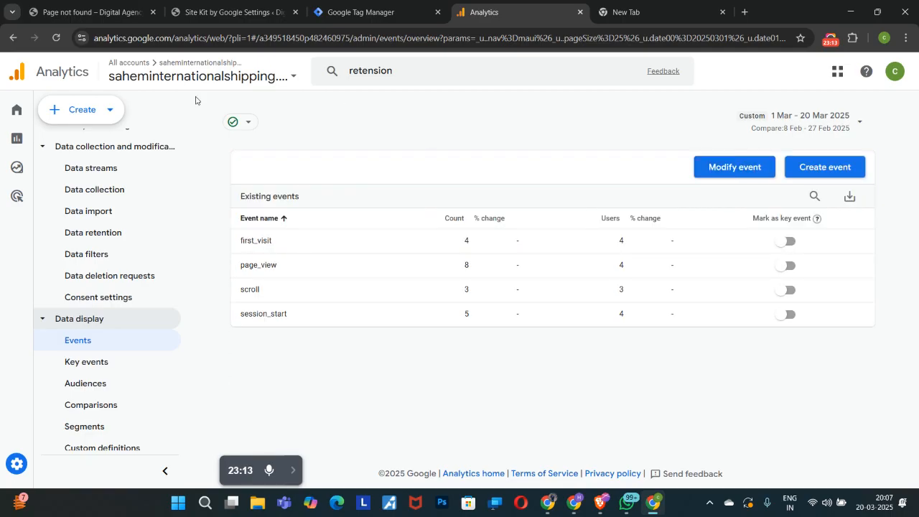
pyautogui.click(57, 42)
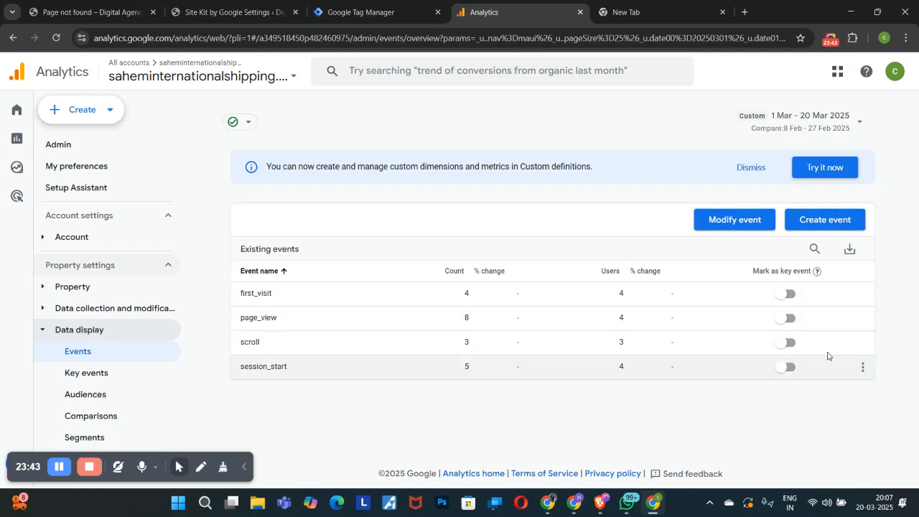
pyautogui.click(784, 294)
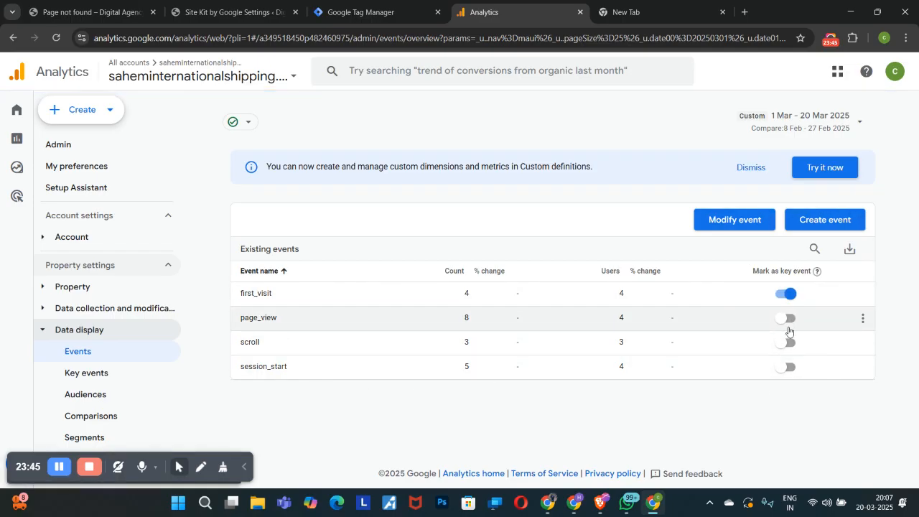
pyautogui.click(786, 317)
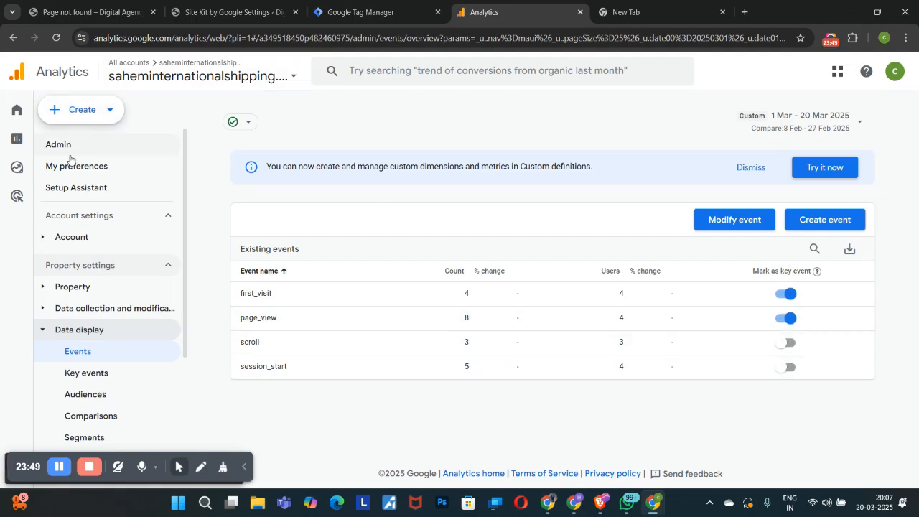
# Unmark first_visit and page_view as key events in the existing events list.
pyautogui.moveTo(51, 142)
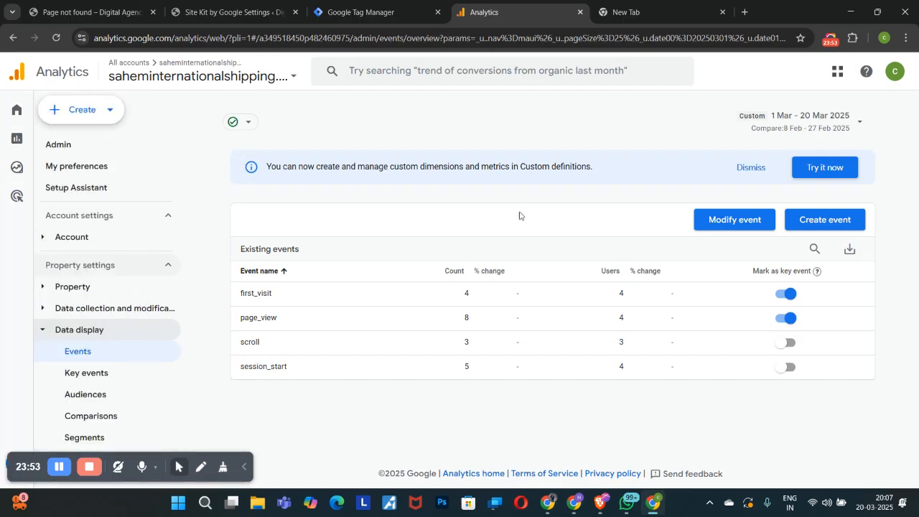
pyautogui.click(787, 293)
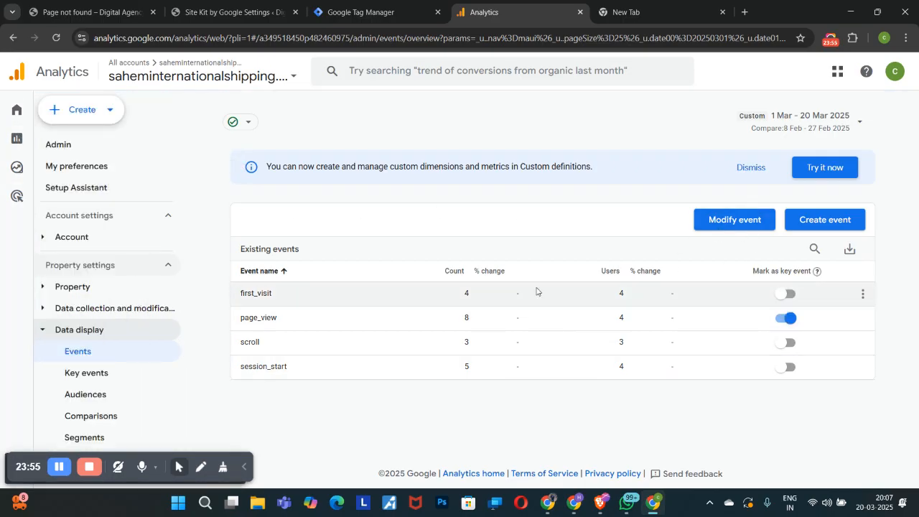
pyautogui.click(786, 317)
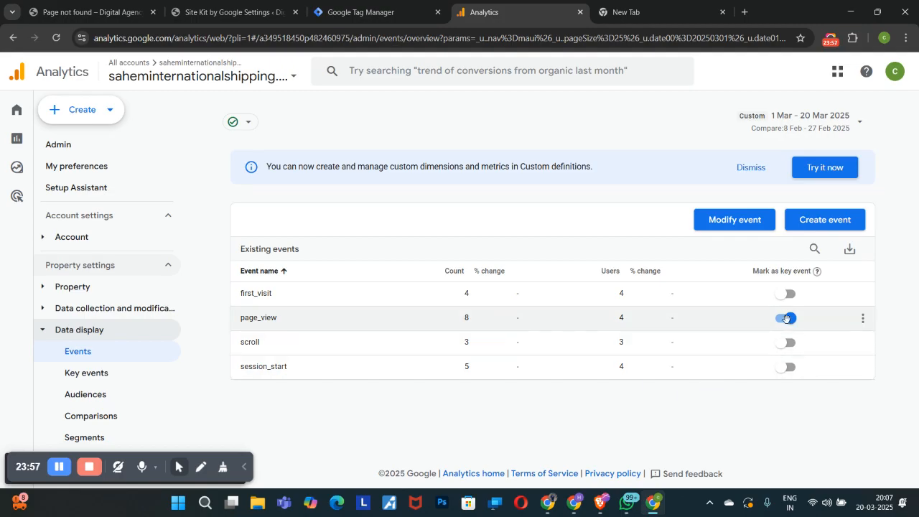
pyautogui.scroll(-2, 97, 341)
pyautogui.scroll(2, 90, 373)
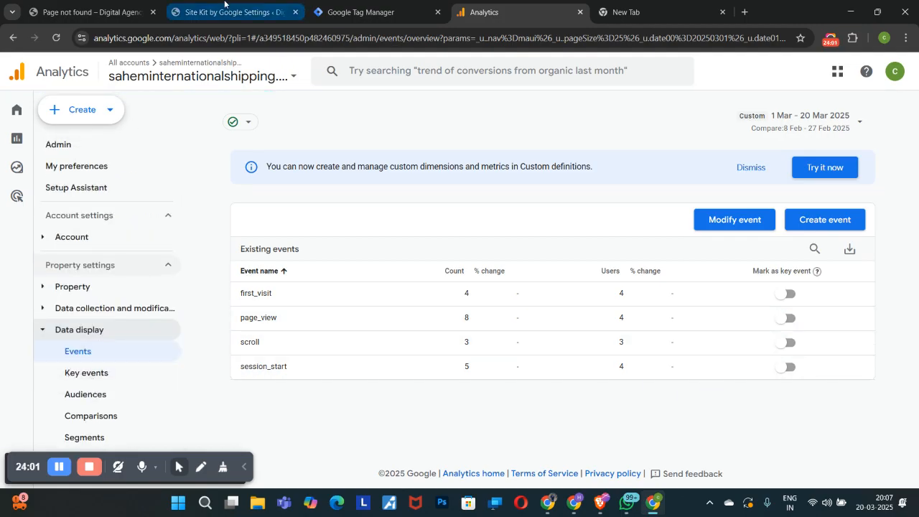
# Open the Advertising section and review the Google advertising products available for linking, keeping Google Ads selected.
pyautogui.moveTo(33, 165)
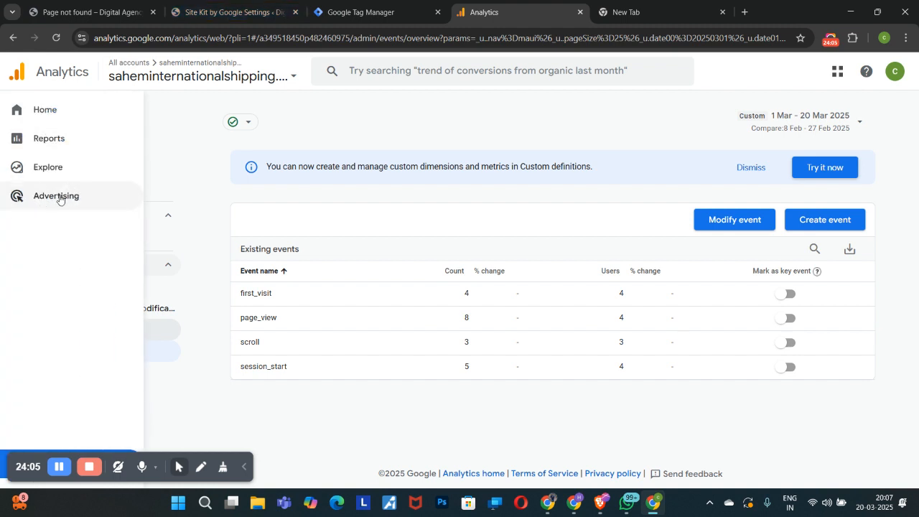
pyautogui.click(30, 205)
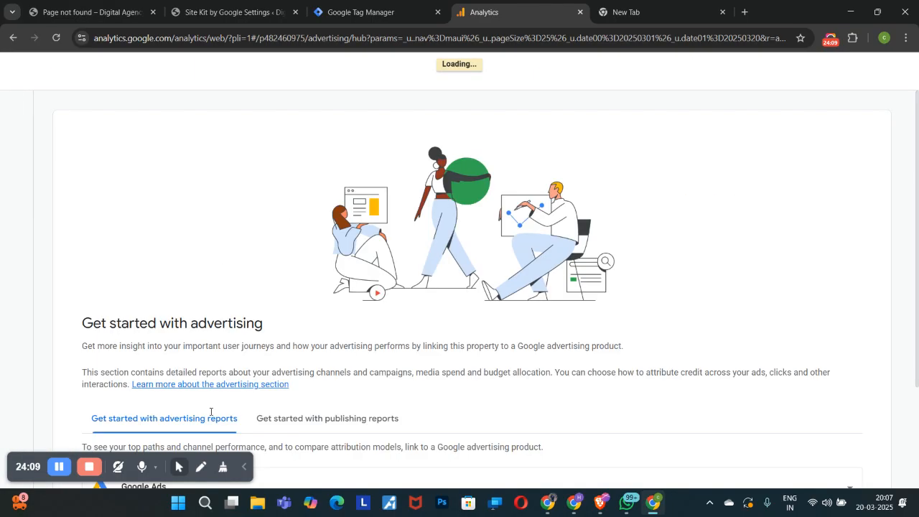
pyautogui.scroll(-3, 467, 244)
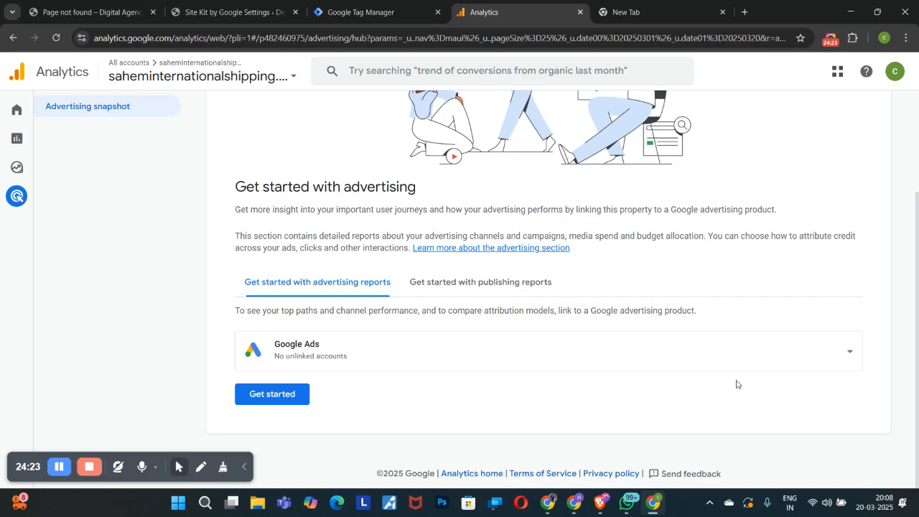
pyautogui.moveTo(41, 204)
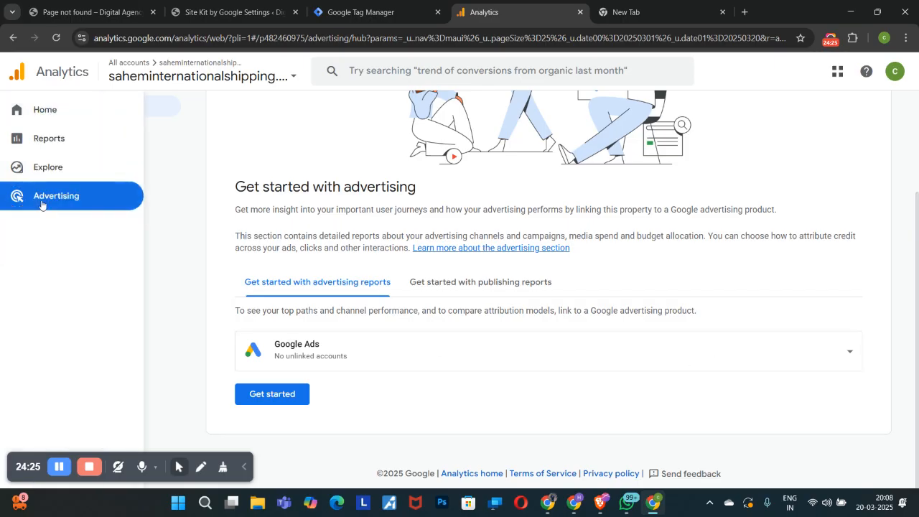
pyautogui.click(369, 359)
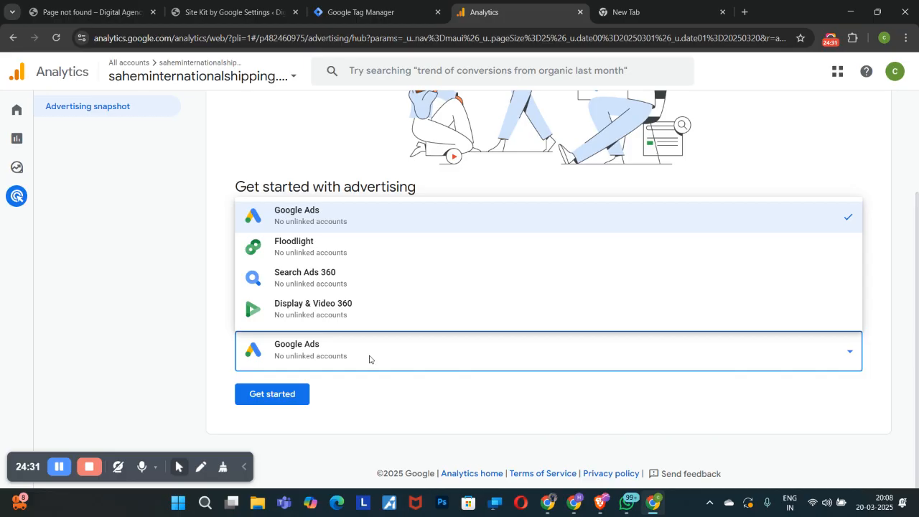
pyautogui.click(424, 358)
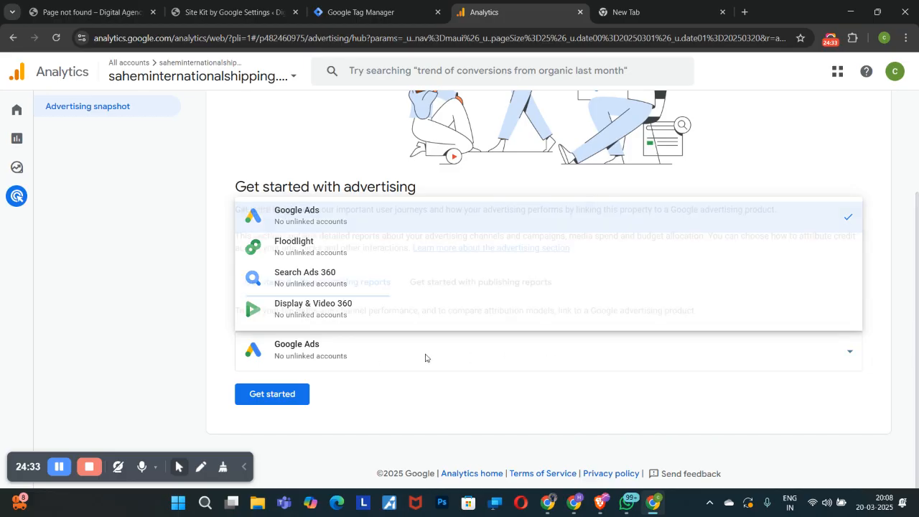
# View the Google Ads link setup, close it without linking an account, and look through the admin settings list.
pyautogui.click(282, 401)
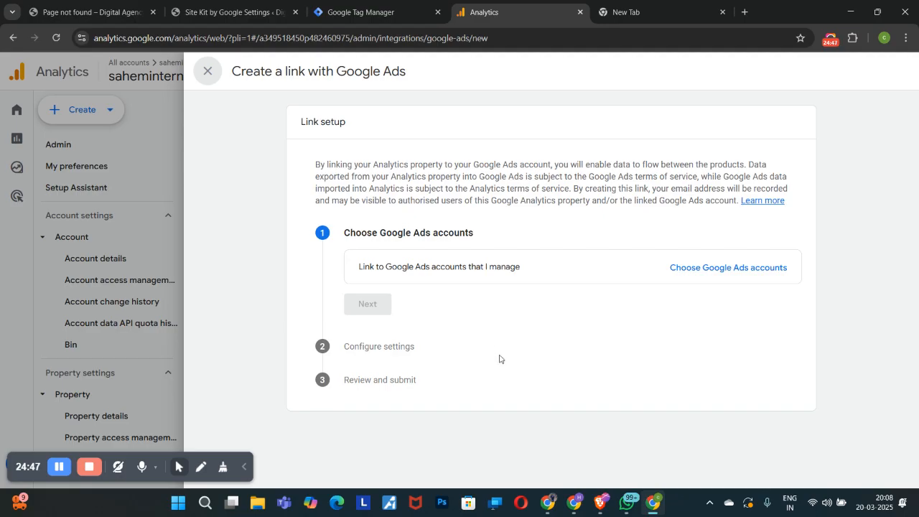
pyautogui.click(208, 70)
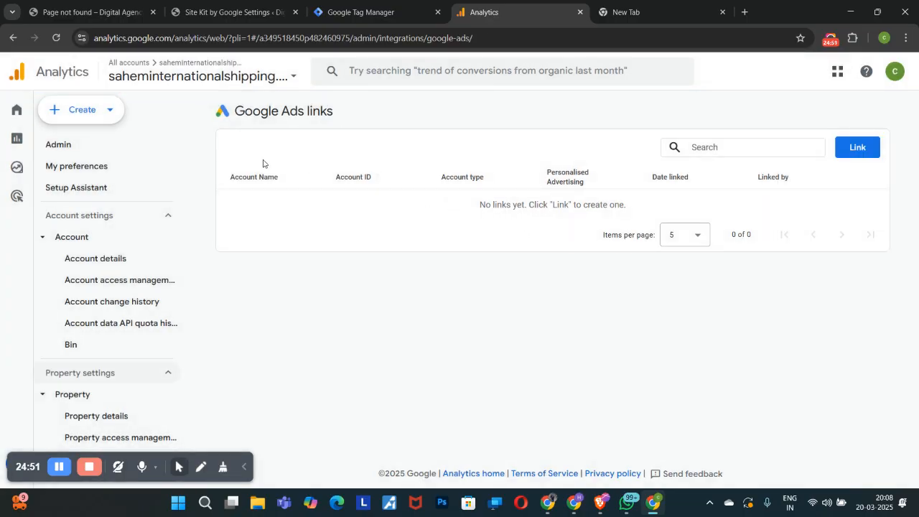
pyautogui.scroll(-5, 133, 309)
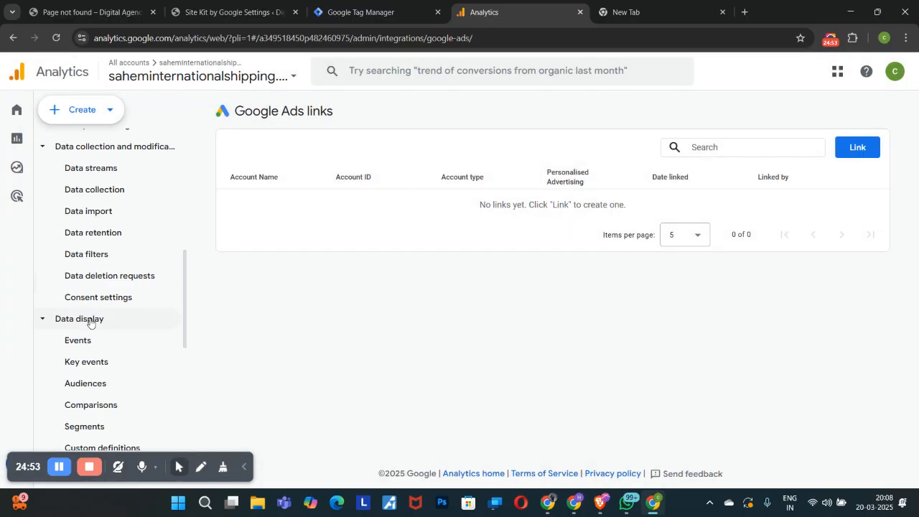
pyautogui.scroll(-5, 109, 361)
pyautogui.scroll(10, 108, 402)
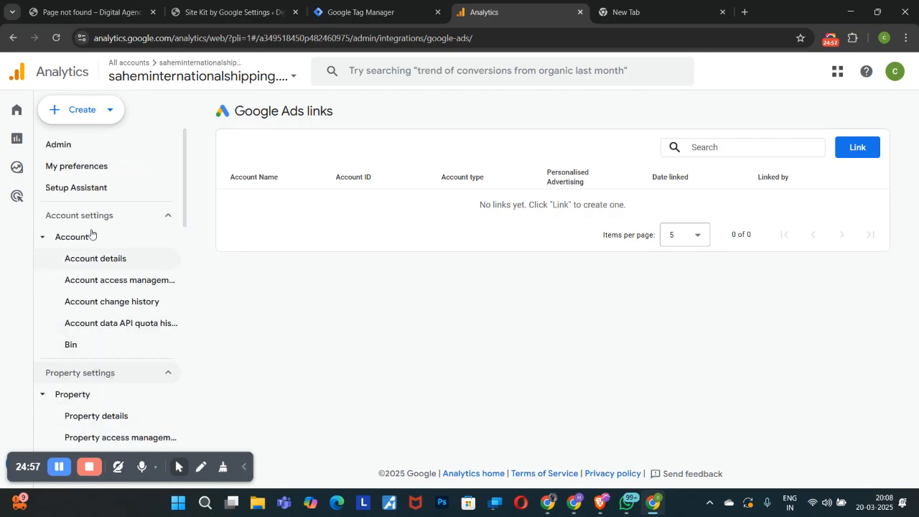
# Return to the Analytics home overview and review the Reports snapshot, including new-user channels and top campaigns.
pyautogui.moveTo(21, 143)
pyautogui.click(64, 108)
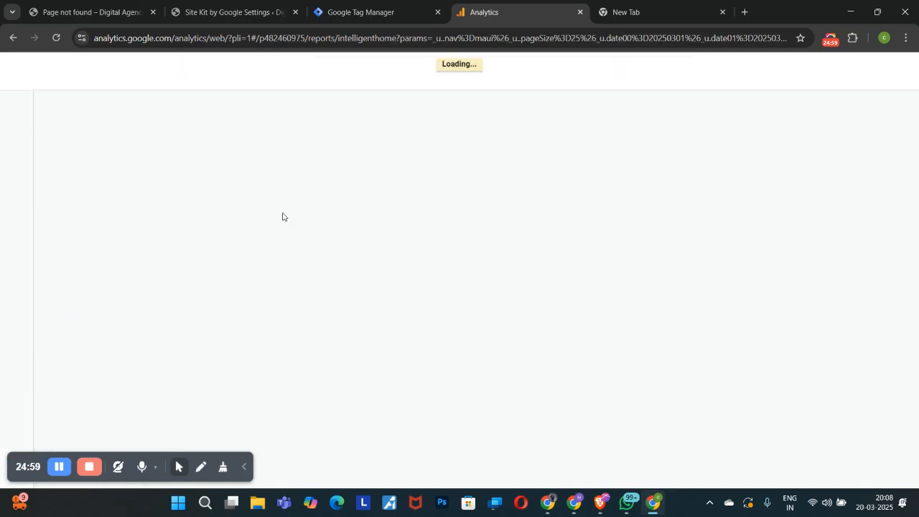
pyautogui.scroll(-8, 147, 188)
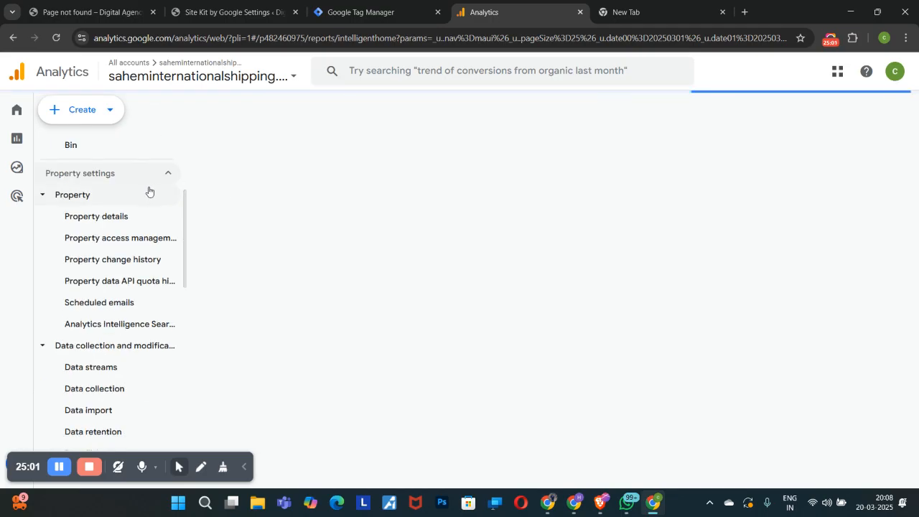
pyautogui.scroll(10, 165, 259)
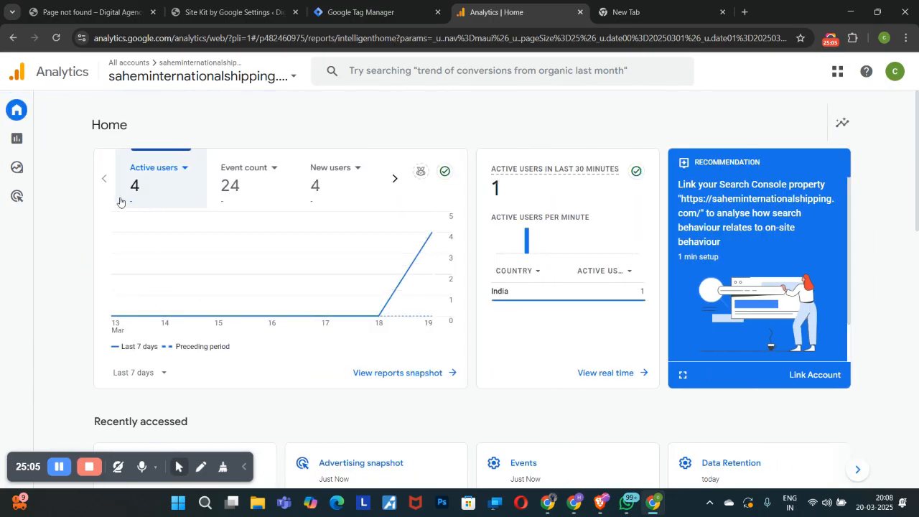
pyautogui.click(71, 143)
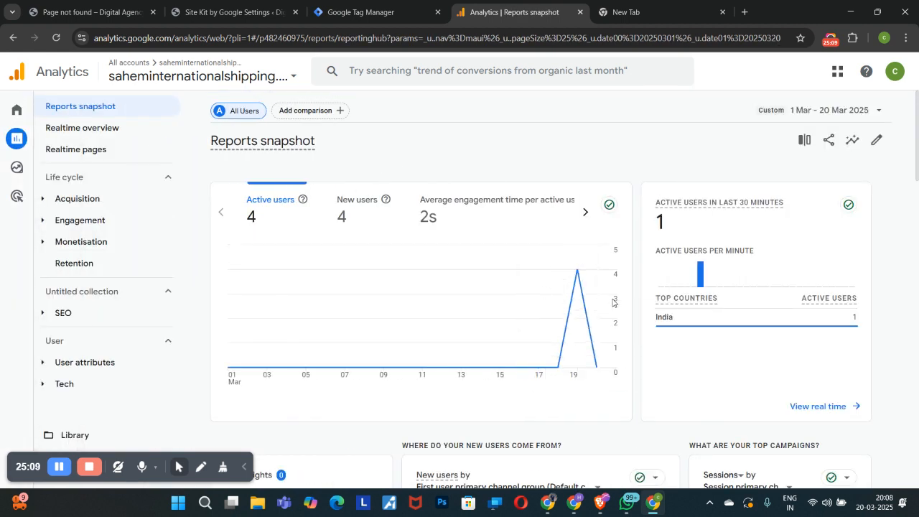
pyautogui.scroll(-3, 800, 402)
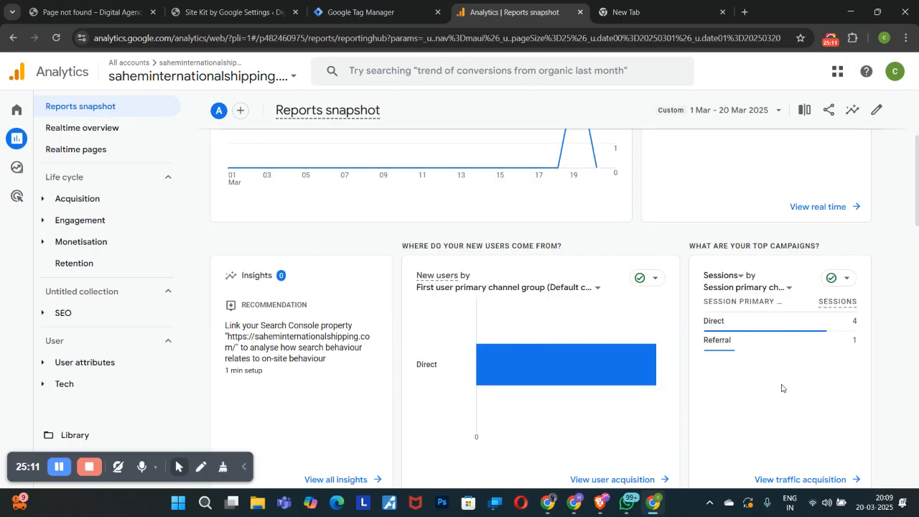
pyautogui.scroll(3, 782, 374)
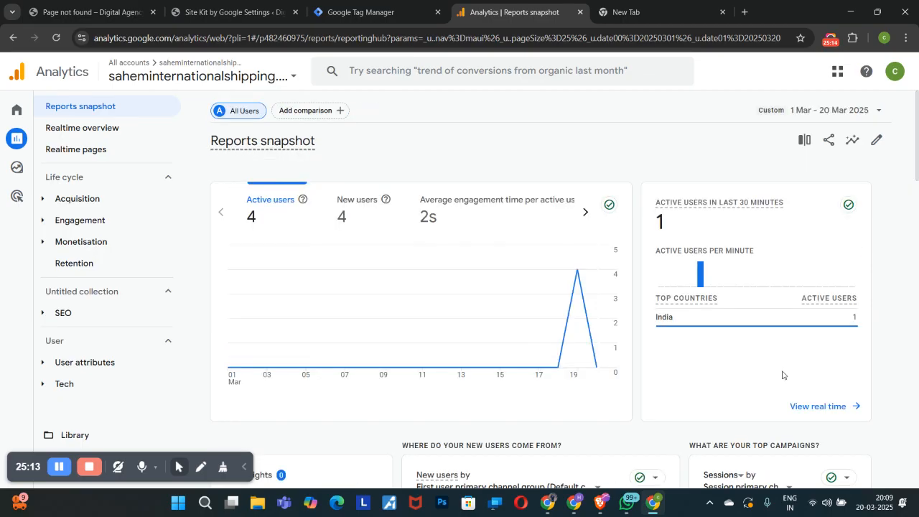